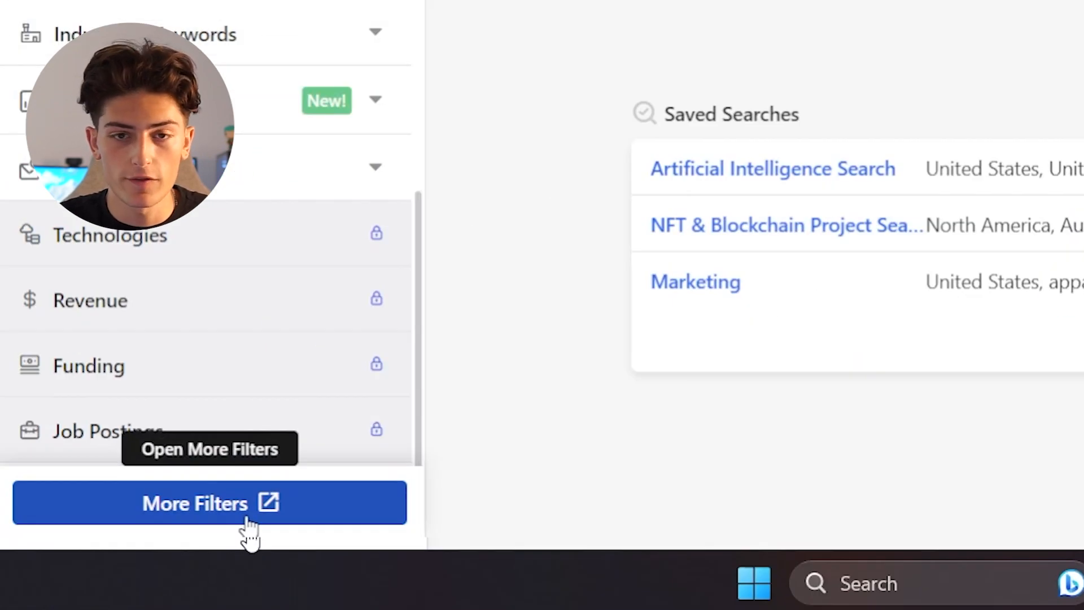
- Open the full set of people filters and restrict the job titles to Founder
{"action": "left_click", "coordinate": [248, 518]}
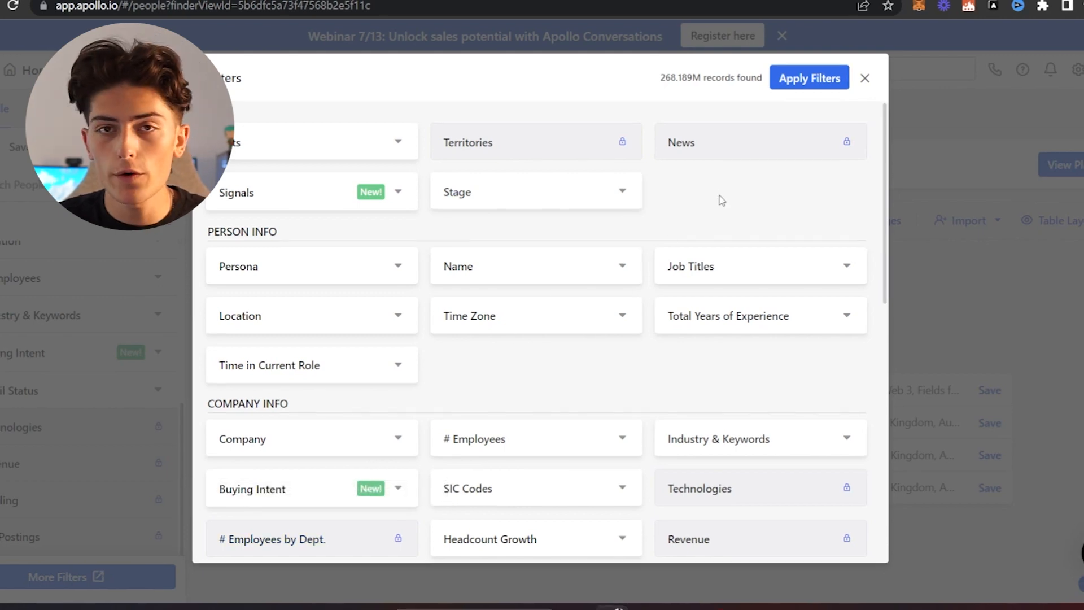
{"action": "left_click", "coordinate": [370, 269]}
{"action": "left_click", "coordinate": [370, 269]}
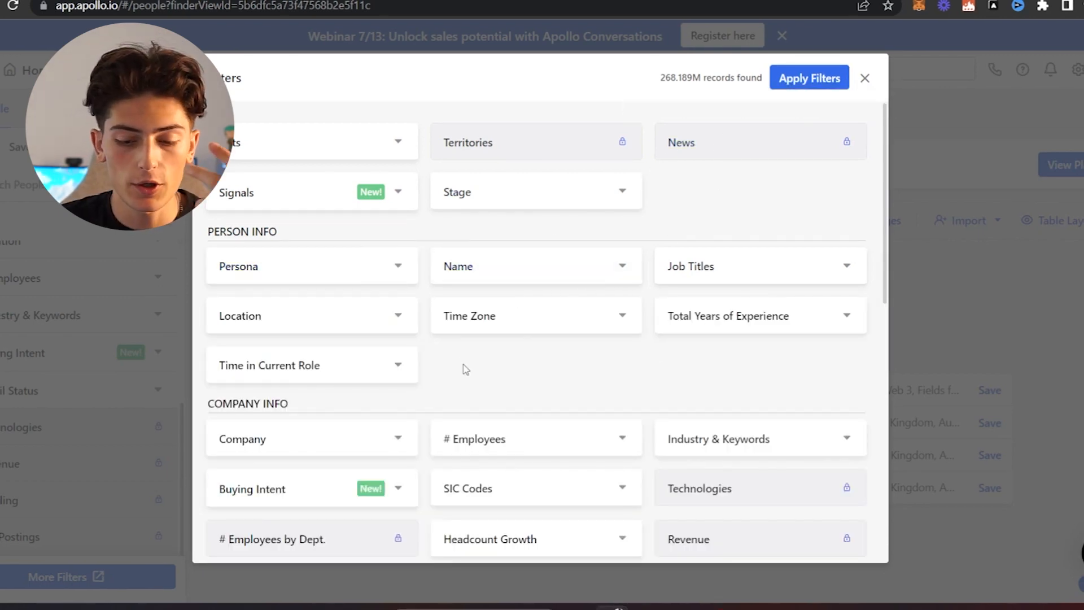
{"action": "left_click", "coordinate": [700, 274]}
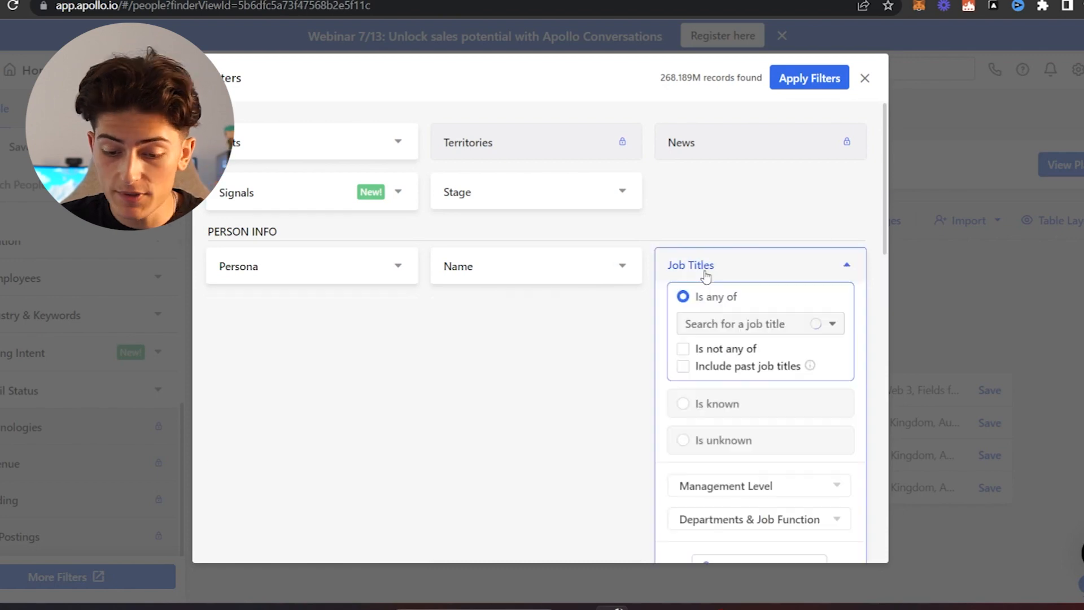
{"action": "left_click", "coordinate": [713, 326]}
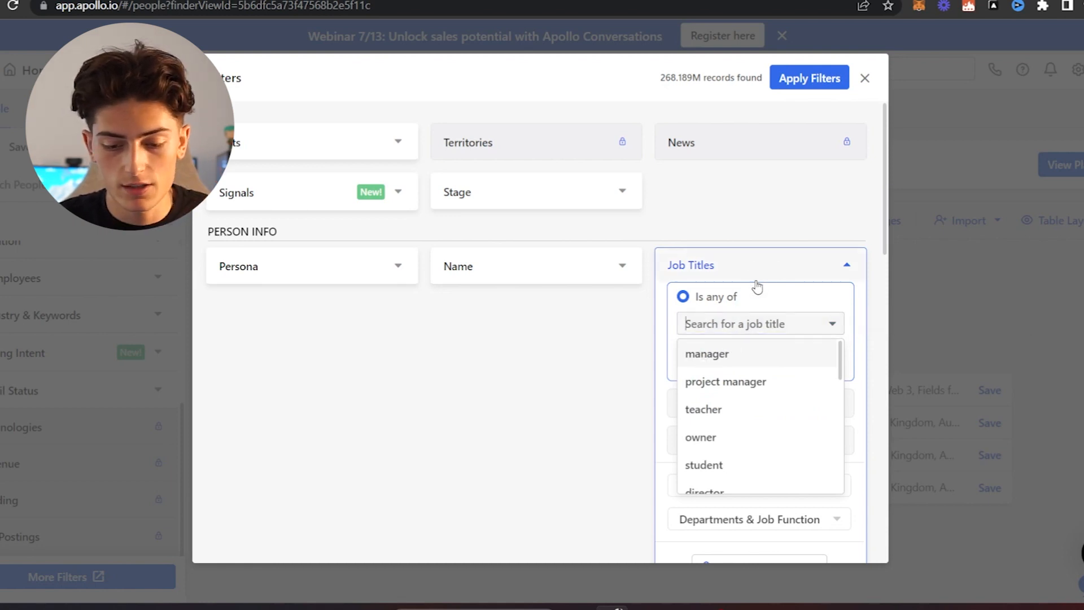
{"action": "type", "text": "Foun"}
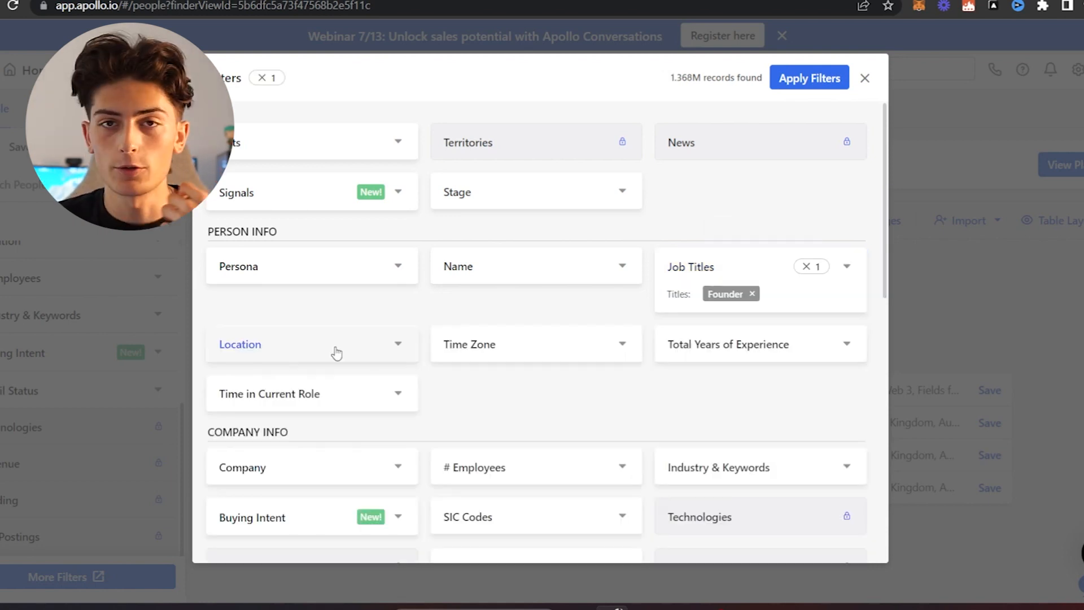
- Restrict the contact location to the regions North America and United Kingdom
{"action": "left_click", "coordinate": [334, 355]}
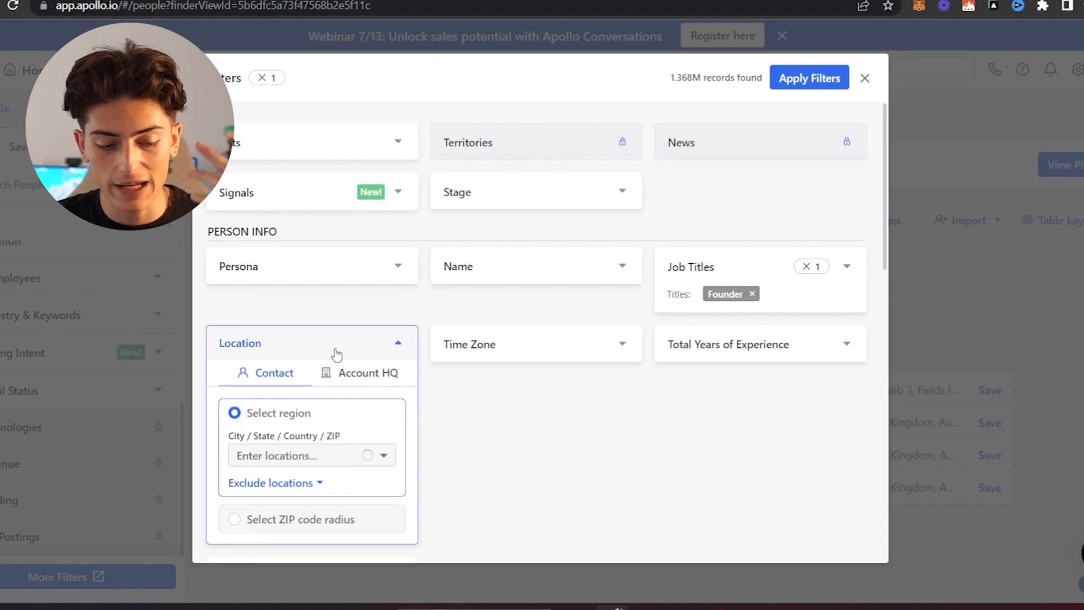
{"action": "left_click", "coordinate": [295, 458]}
{"action": "type", "text": "North"}
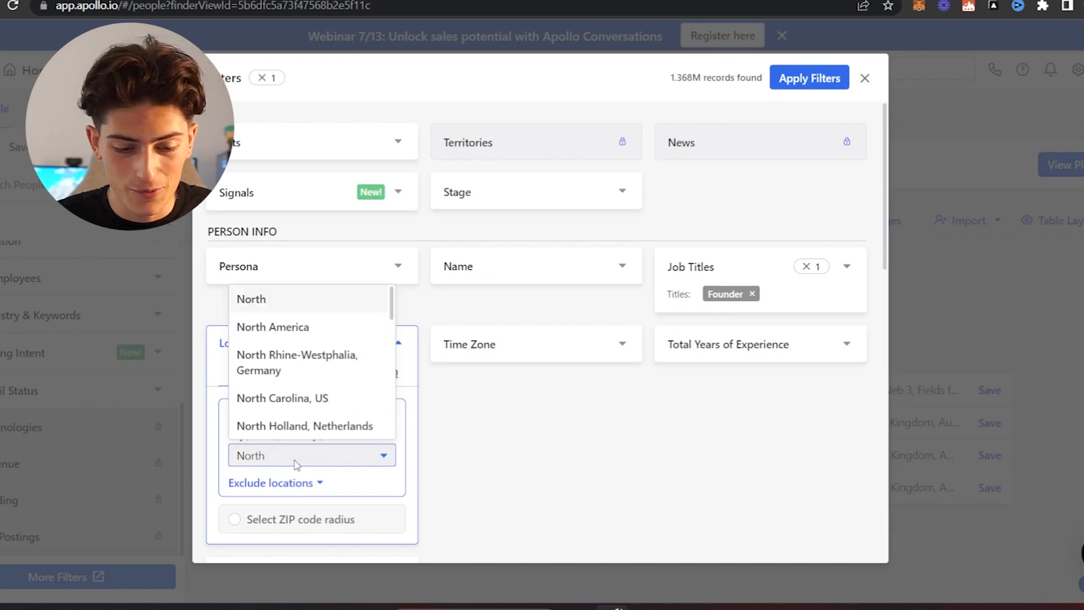
{"action": "left_click", "coordinate": [292, 326]}
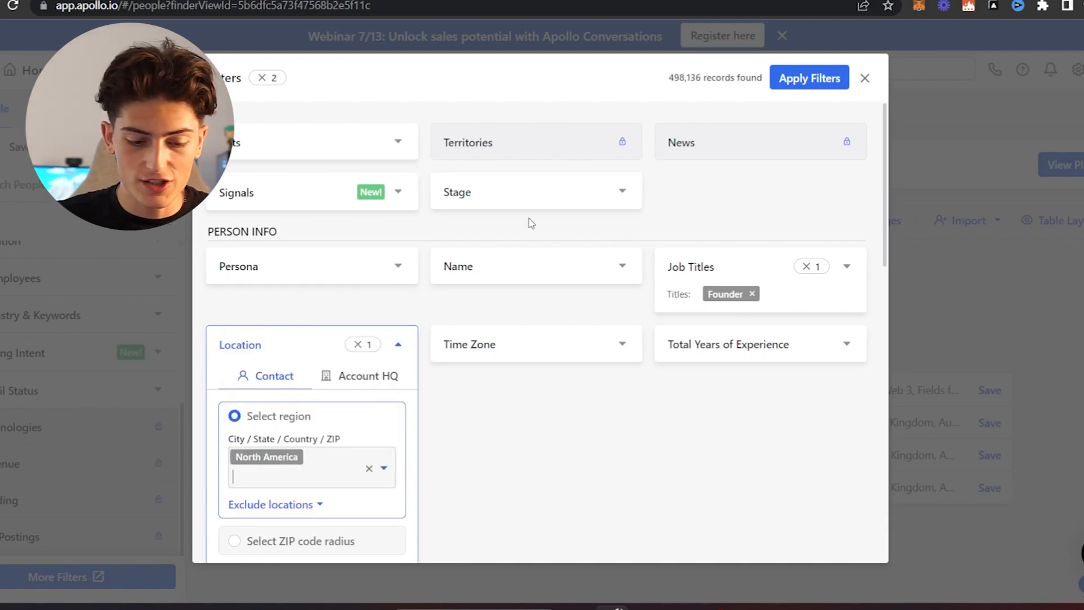
{"action": "type", "text": "United"}
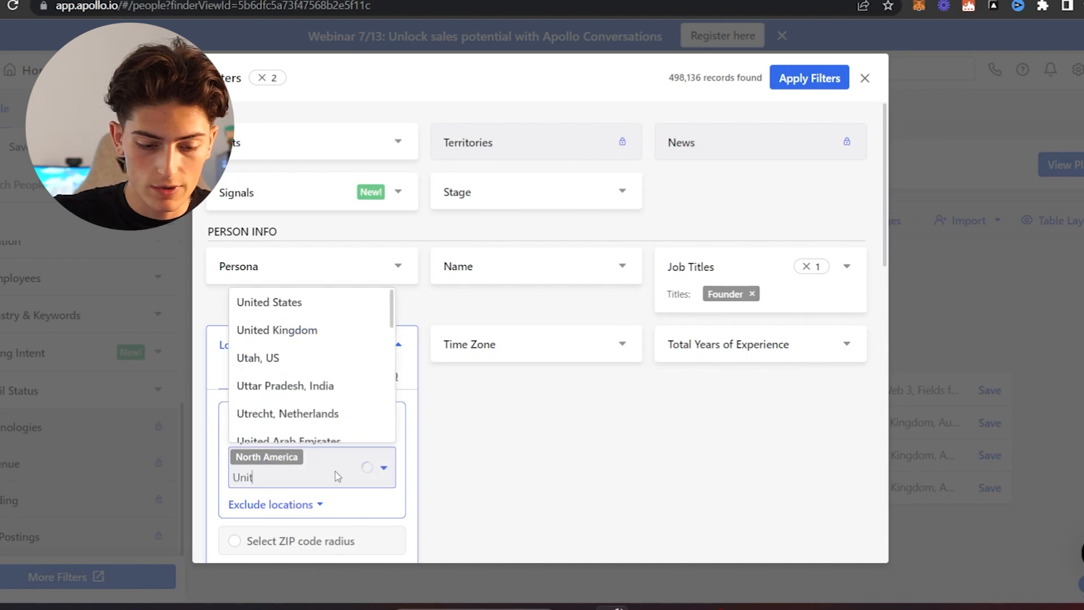
{"action": "left_click", "coordinate": [313, 400]}
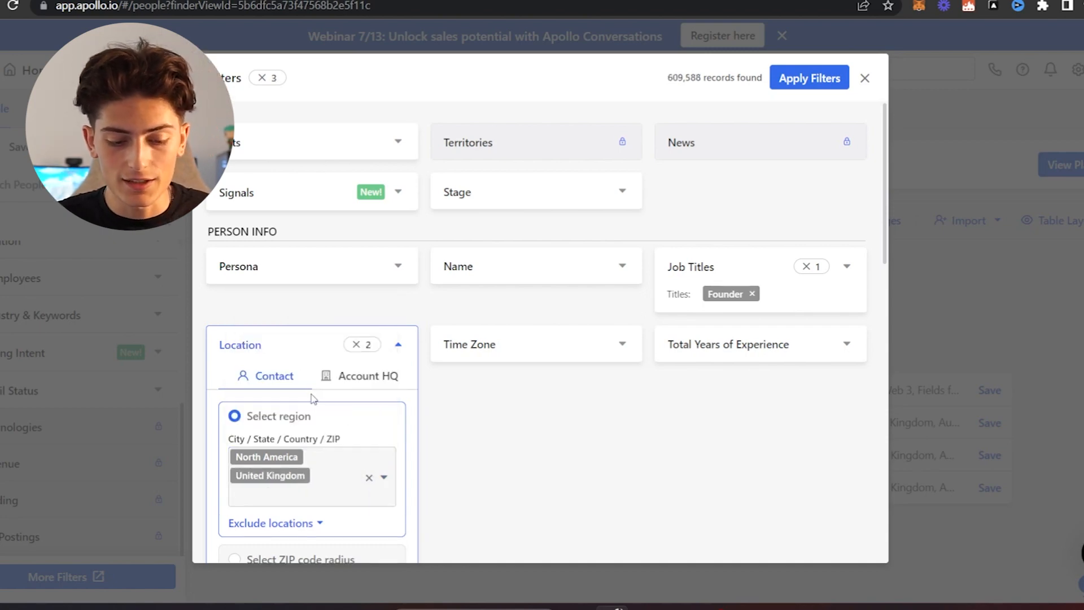
{"action": "left_click", "coordinate": [506, 457]}
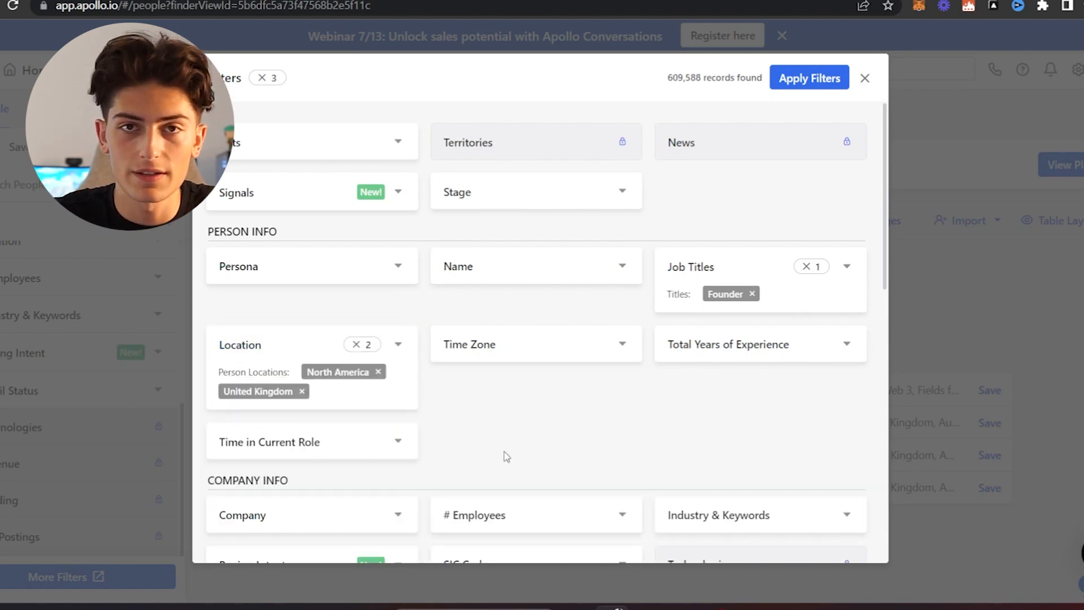
- Limit the company headcount to the predefined ranges 1-10, 11-20, 21-50, 51-100 and 101-200 employees
{"action": "scroll", "coordinate": [506, 456], "scroll_direction": "down", "scroll_amount": 3}
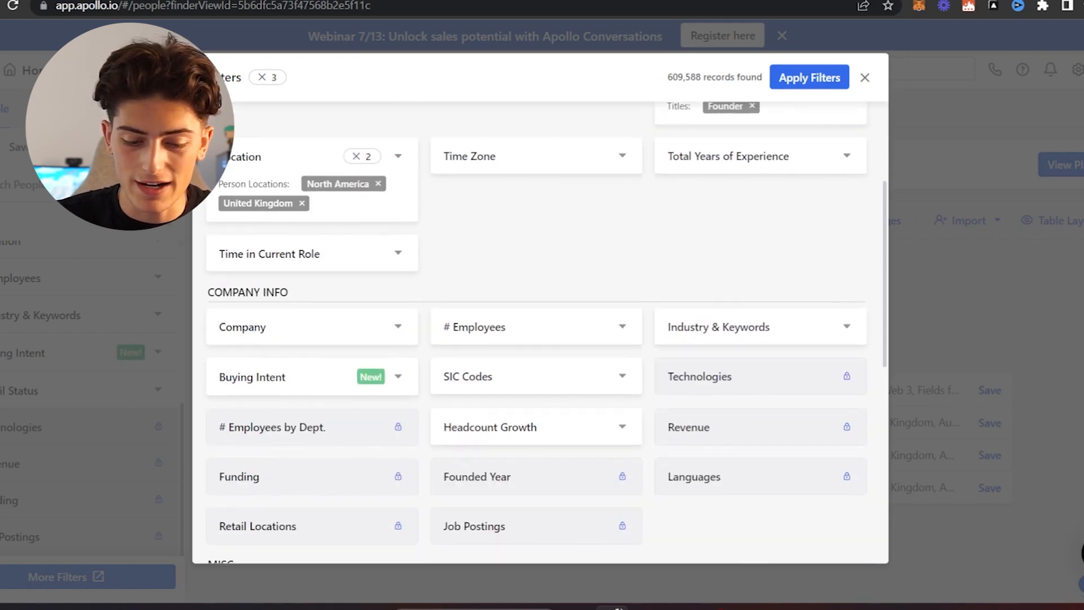
{"action": "scroll", "coordinate": [547, 332], "scroll_direction": "down", "scroll_amount": 1}
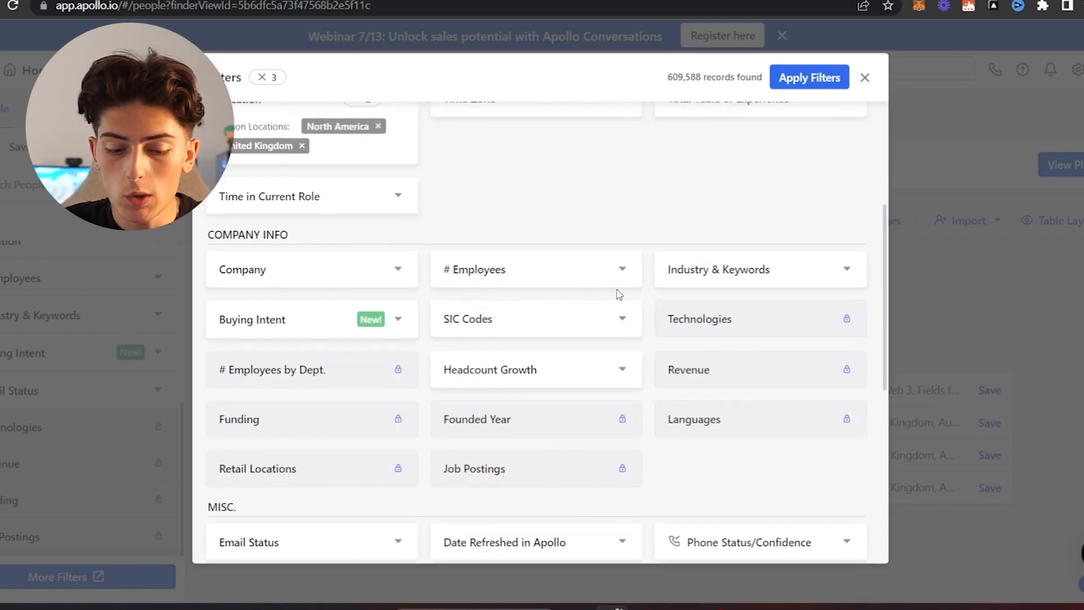
{"action": "left_click", "coordinate": [617, 283]}
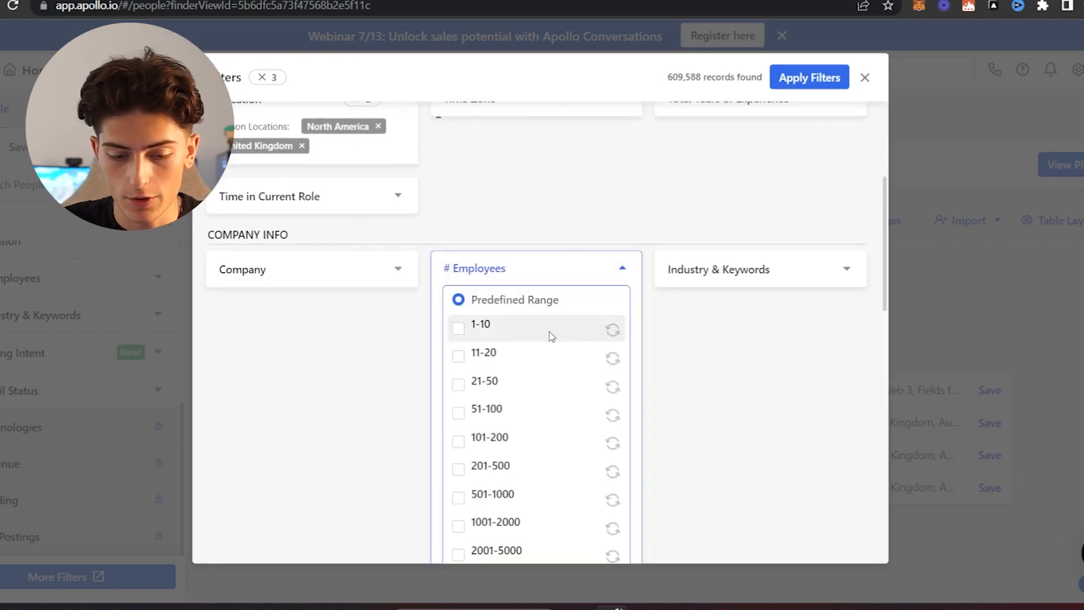
{"action": "left_click", "coordinate": [458, 327]}
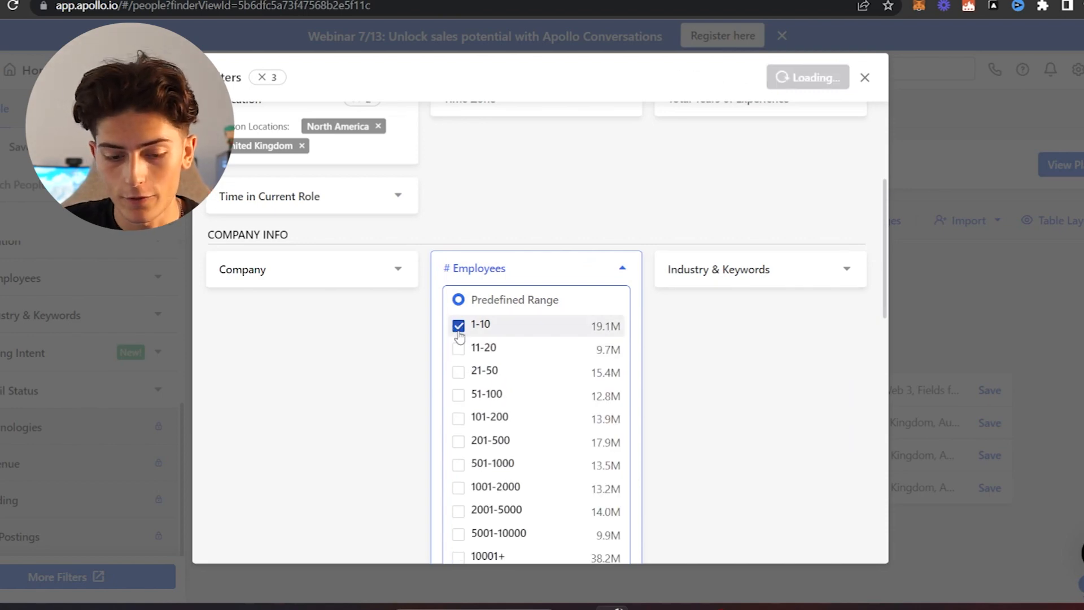
{"action": "left_click", "coordinate": [459, 350]}
{"action": "left_click", "coordinate": [458, 374]}
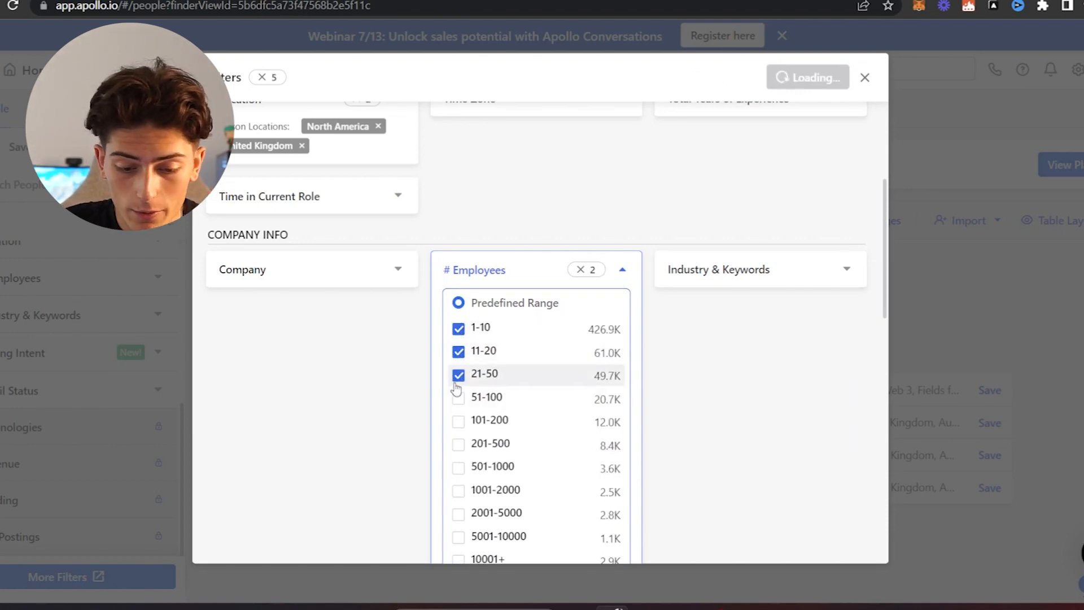
{"action": "left_click", "coordinate": [458, 398]}
{"action": "left_click", "coordinate": [459, 421]}
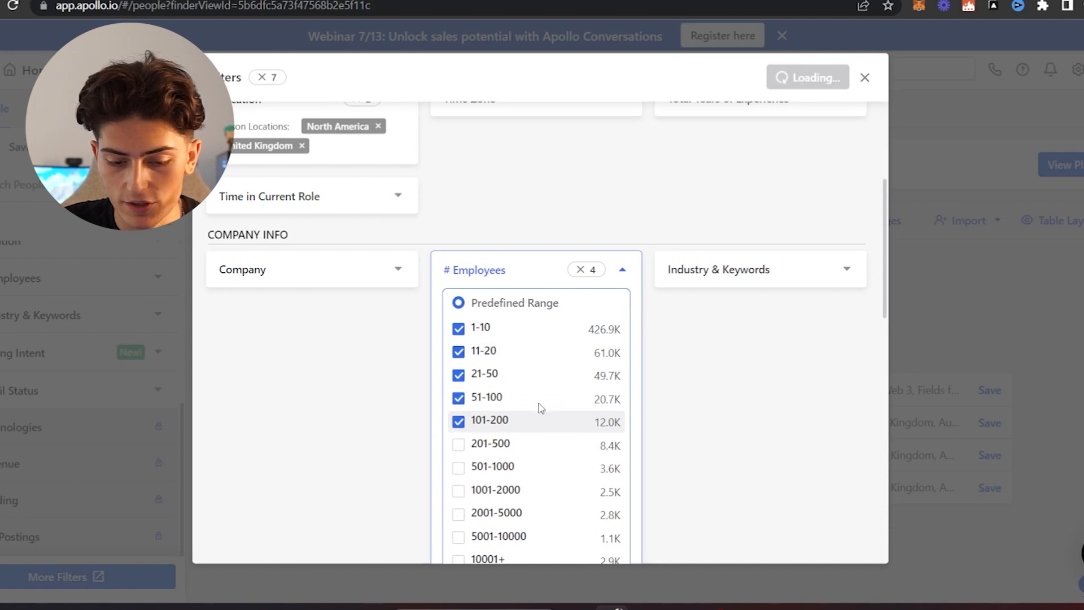
{"action": "left_click", "coordinate": [728, 283]}
{"action": "left_click", "coordinate": [725, 296]}
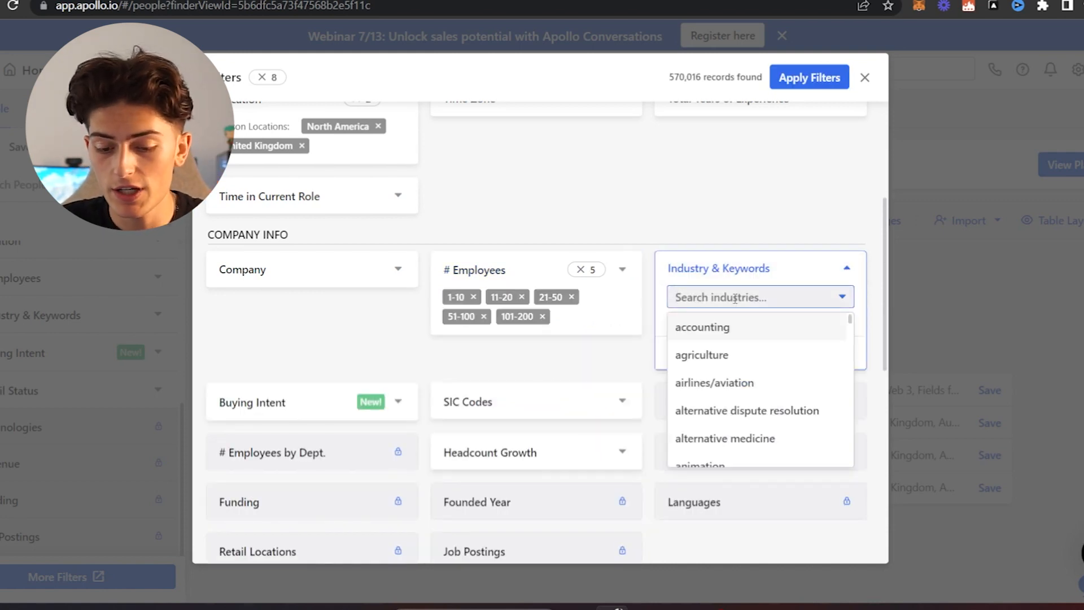
{"action": "type", "text": "app"}
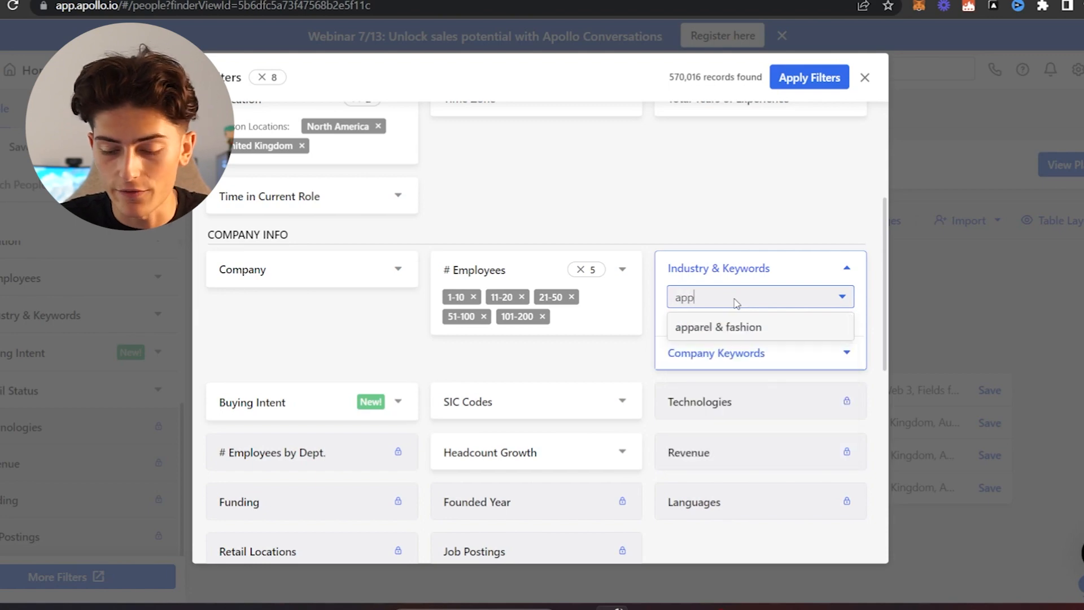
{"action": "key", "text": "BackSpace"}
{"action": "key", "text": "BackSpace"}
{"action": "key", "text": "BackSpace"}
{"action": "left_click", "coordinate": [778, 266]}
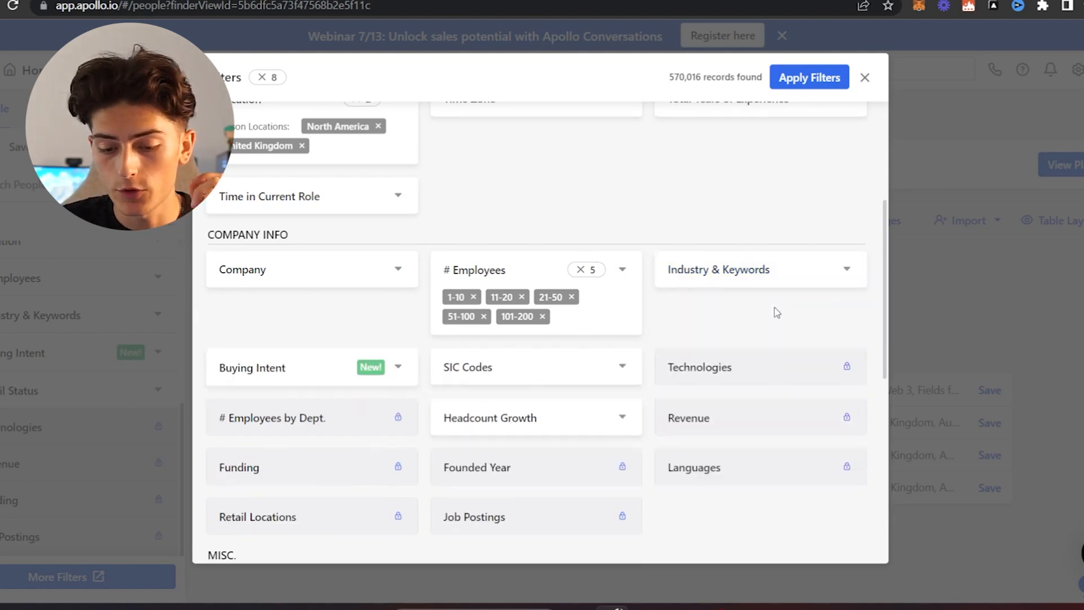
- Add blockchain as an included company keyword in the industry and keywords filter
{"action": "left_click", "coordinate": [784, 282]}
{"action": "left_click", "coordinate": [747, 356]}
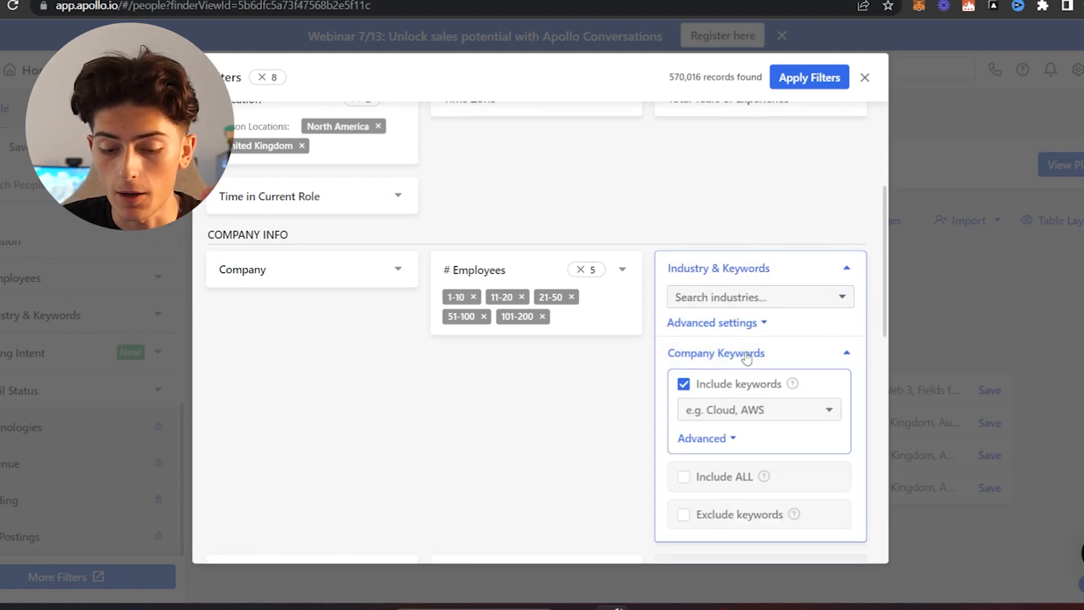
{"action": "left_click", "coordinate": [742, 415]}
{"action": "type", "text": "web3"}
{"action": "key", "text": "Return"}
{"action": "key", "text": "BackSpace"}
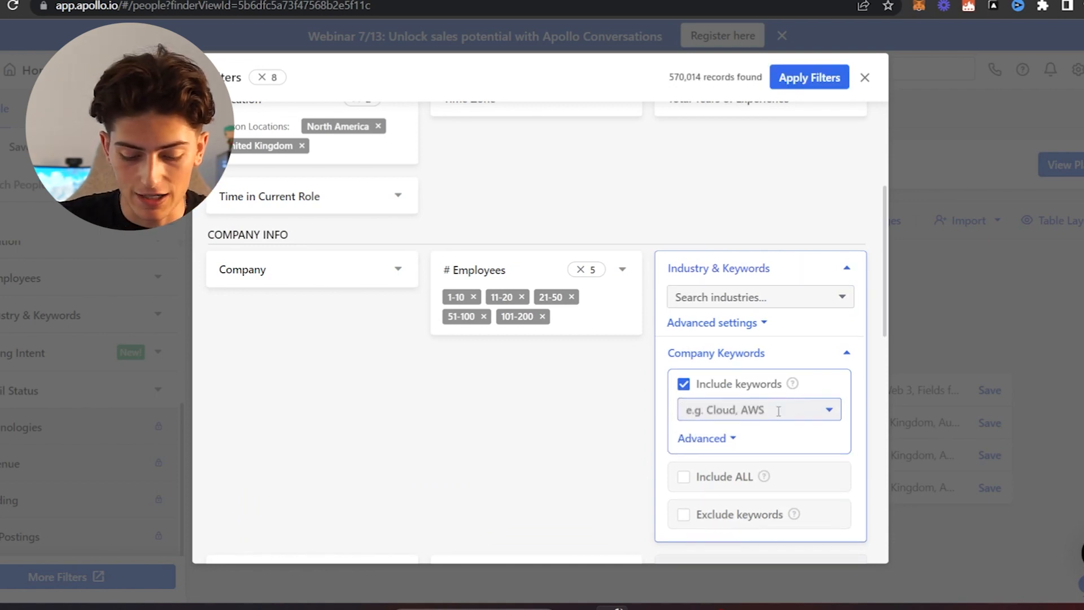
{"action": "type", "text": "blockchain"}
{"action": "left_click", "coordinate": [768, 447]}
- Restrict the business email status to Verified and apply all the chosen filters to the people search
{"action": "scroll", "coordinate": [770, 445], "scroll_direction": "down", "scroll_amount": 2}
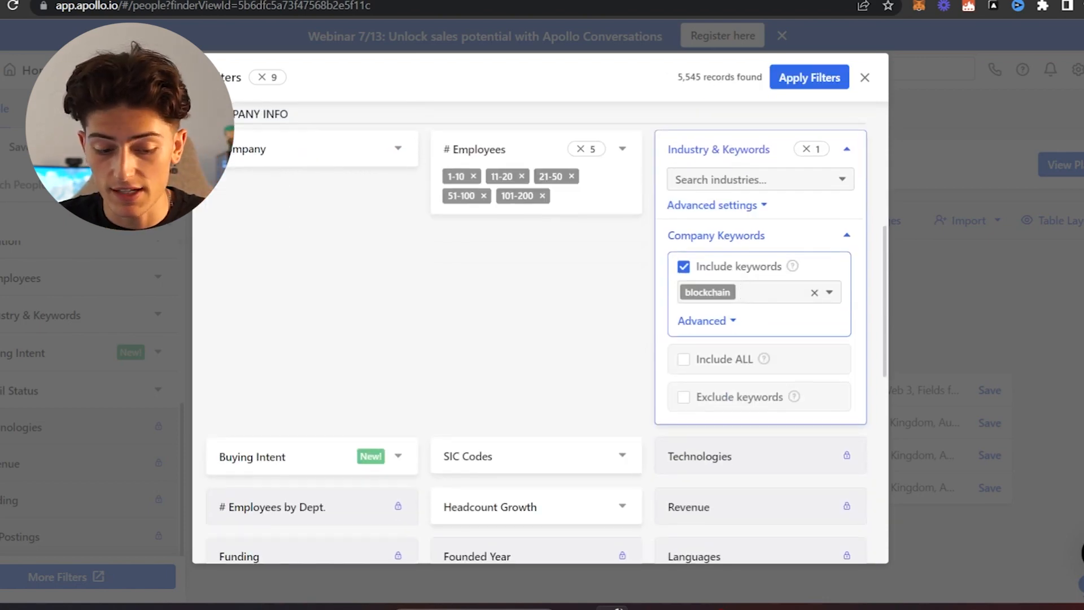
{"action": "scroll", "coordinate": [769, 445], "scroll_direction": "down", "scroll_amount": 6}
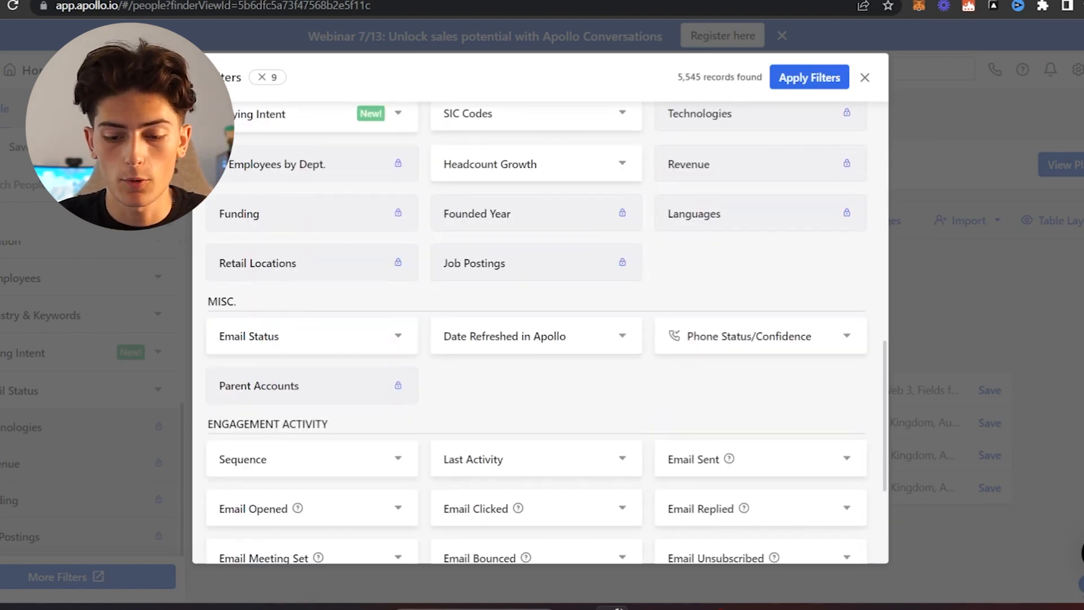
{"action": "left_click", "coordinate": [331, 336]}
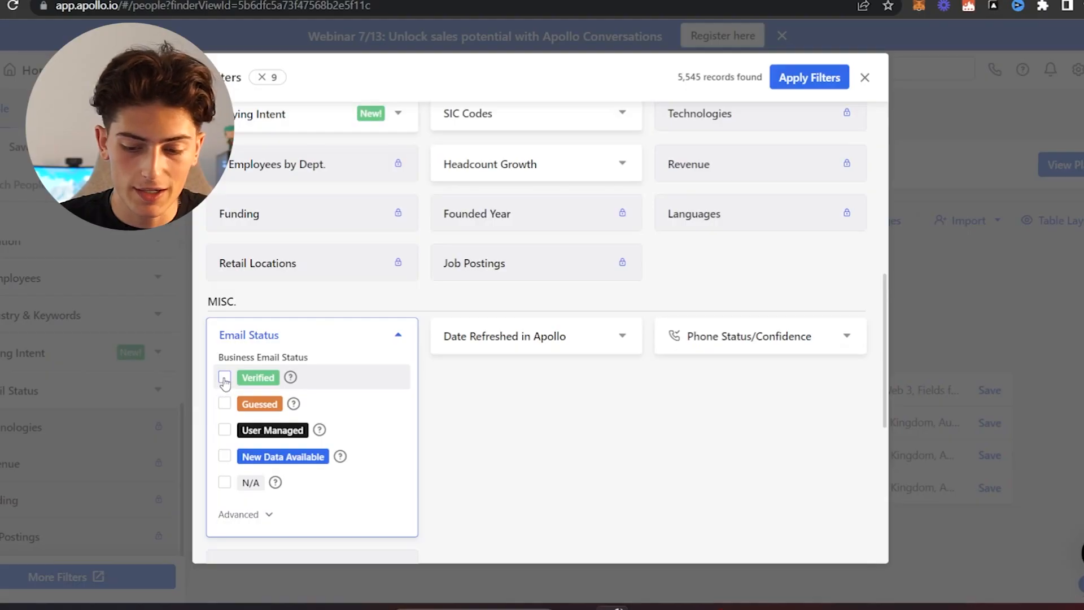
{"action": "left_click", "coordinate": [224, 379]}
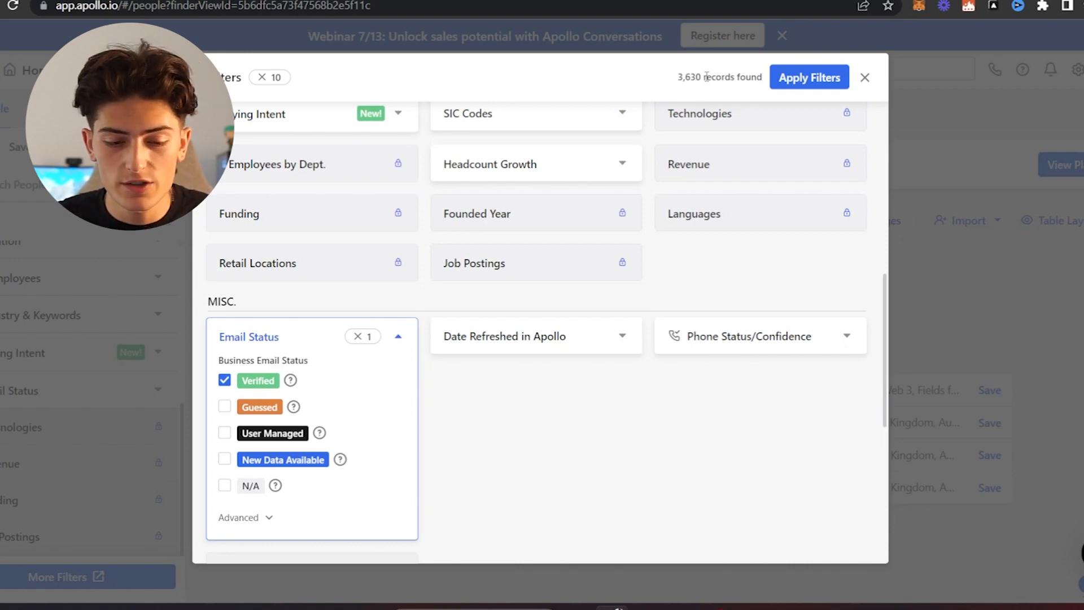
{"action": "left_click", "coordinate": [712, 249]}
{"action": "scroll", "coordinate": [711, 249], "scroll_direction": "down", "scroll_amount": 3}
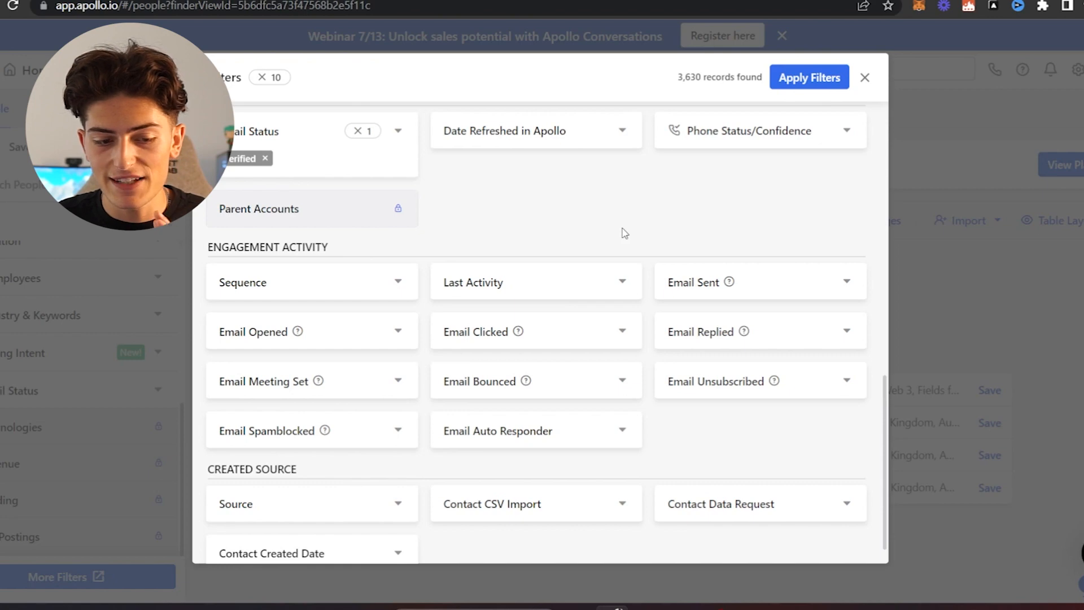
{"action": "left_click", "coordinate": [820, 77]}
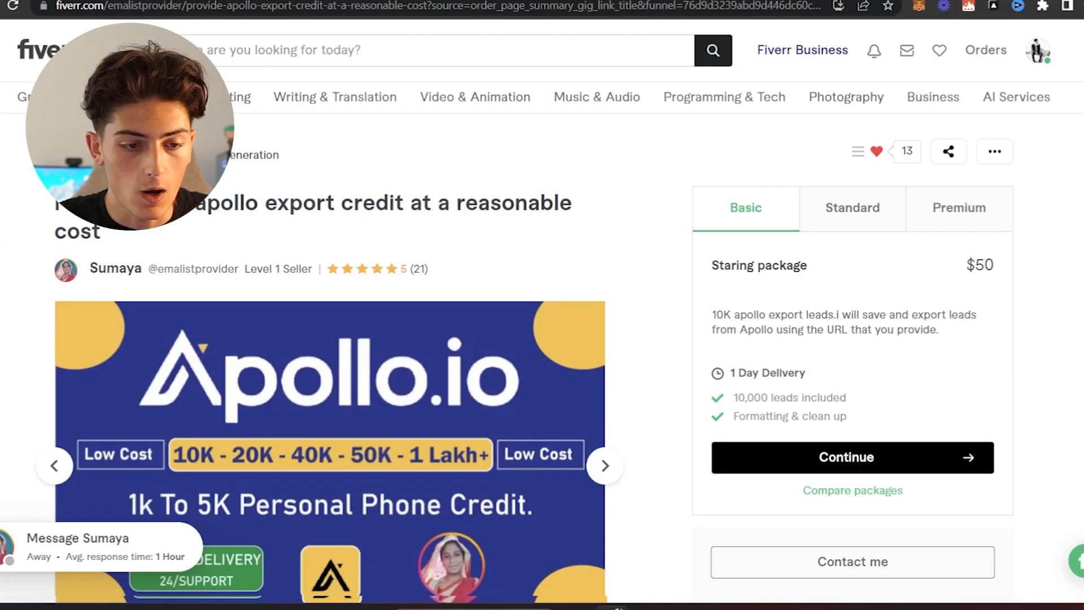
- Switch to the Fiverr gig for Apollo export credits and review its Basic package details
{"action": "scroll", "coordinate": [543, 317], "scroll_direction": "down", "scroll_amount": 2}
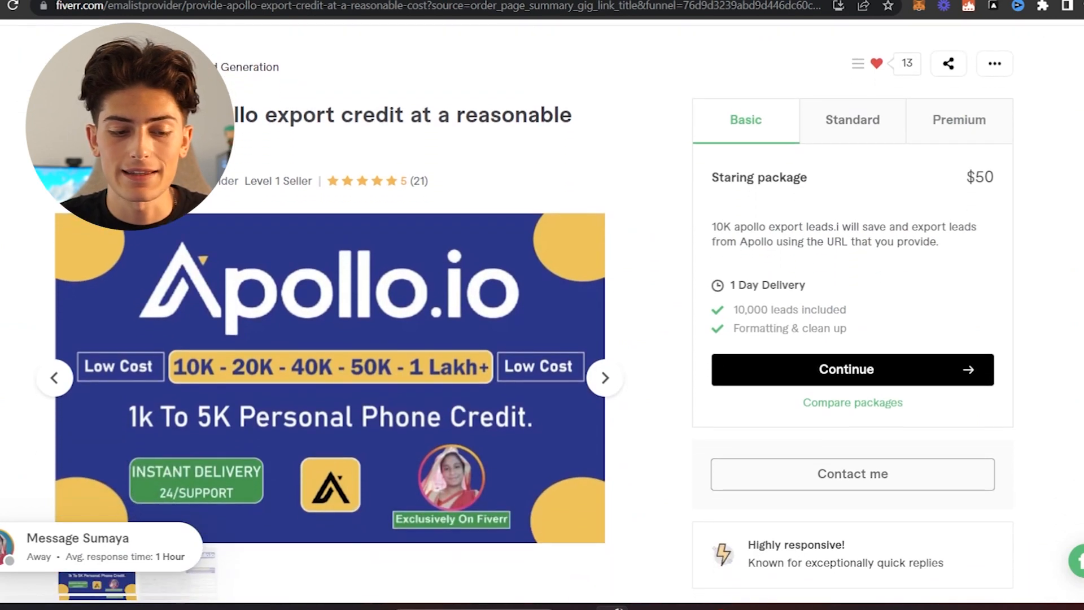
{"action": "scroll", "coordinate": [542, 316], "scroll_direction": "down", "scroll_amount": 1}
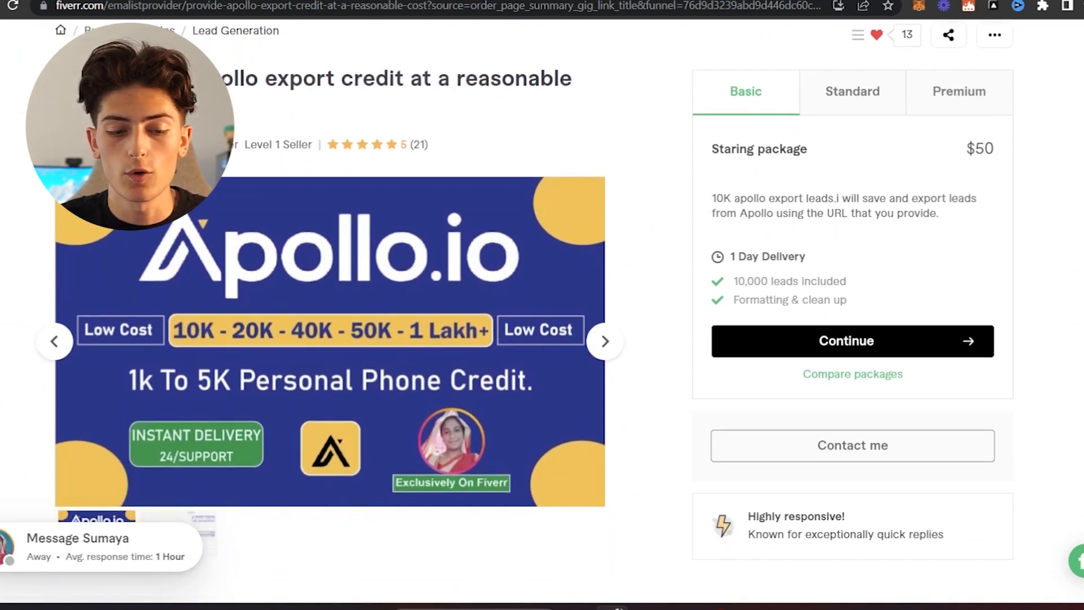
{"action": "scroll", "coordinate": [785, 79], "scroll_direction": "down", "scroll_amount": 2}
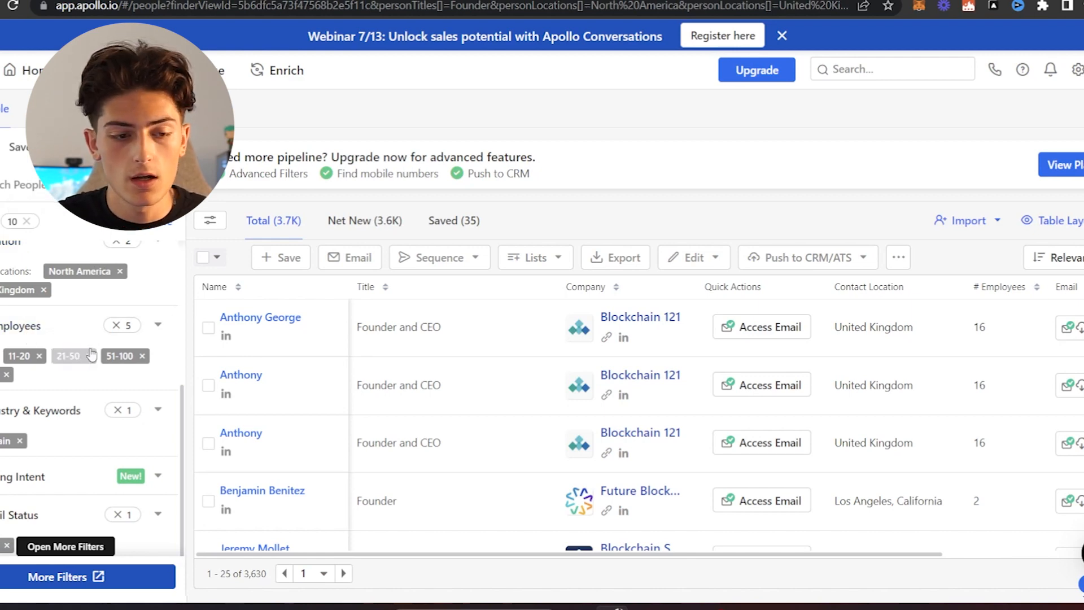
- Switch to the exported leads spreadsheet in Google Sheets and look through its contact and company columns
{"action": "left_click", "coordinate": [151, 12]}
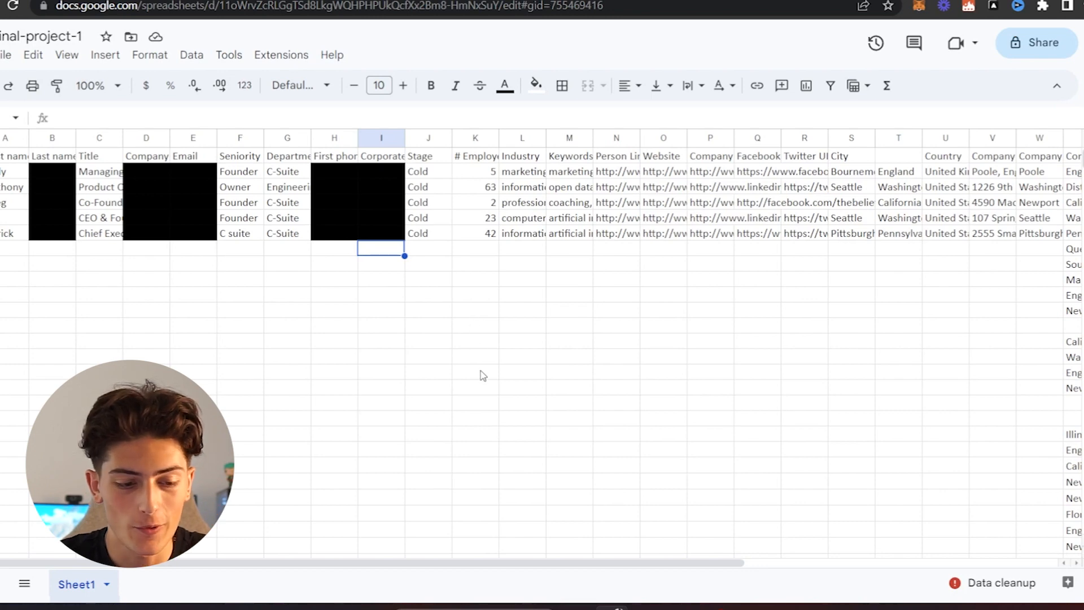
{"action": "scroll", "coordinate": [504, 452], "scroll_direction": "right", "scroll_amount": 5}
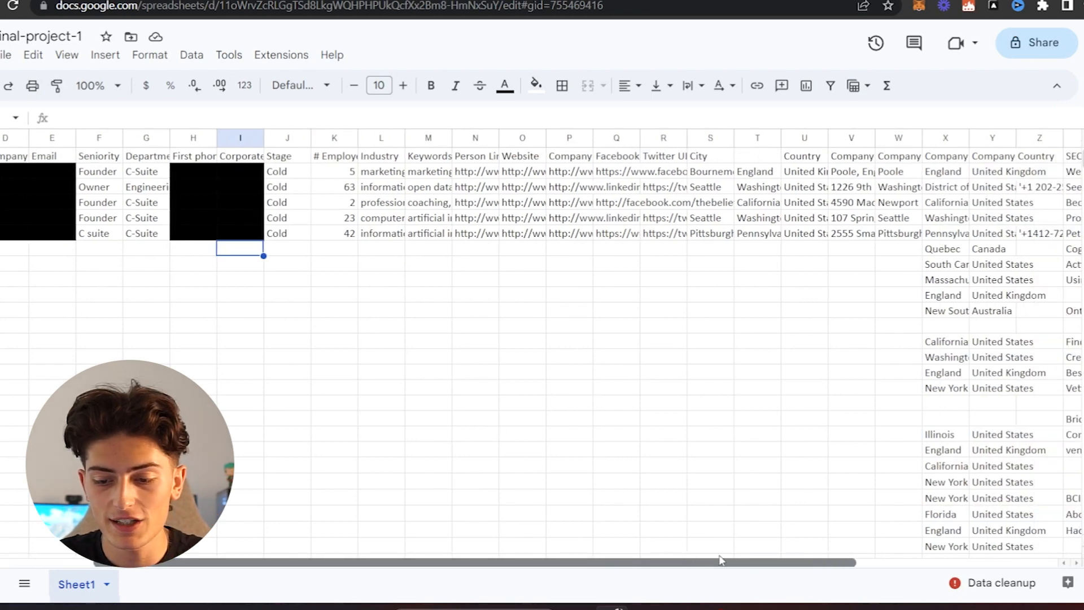
{"action": "scroll", "coordinate": [558, 544], "scroll_direction": "left", "scroll_amount": 5}
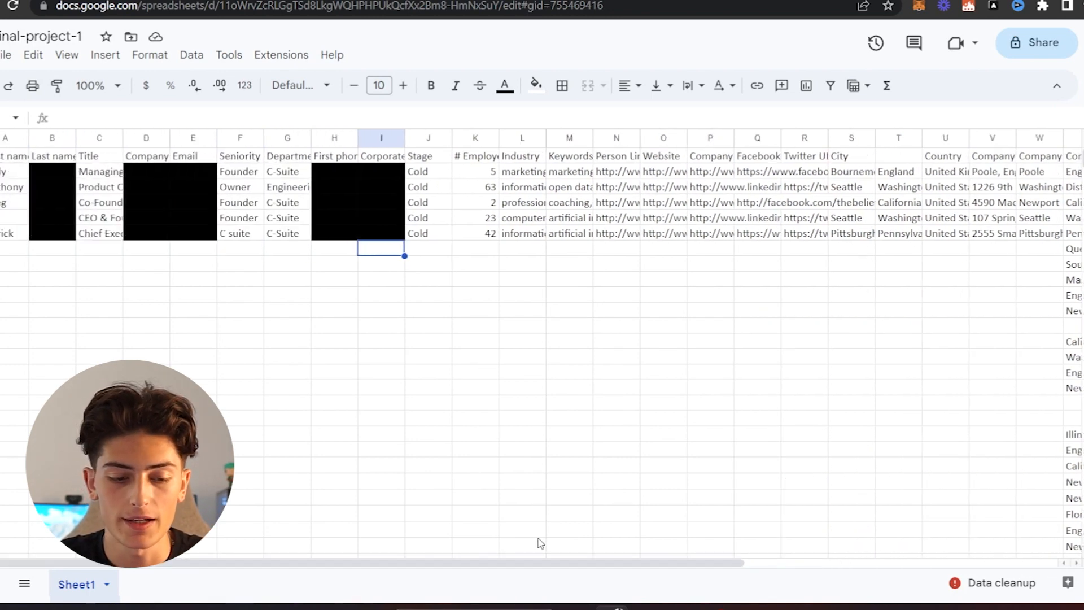
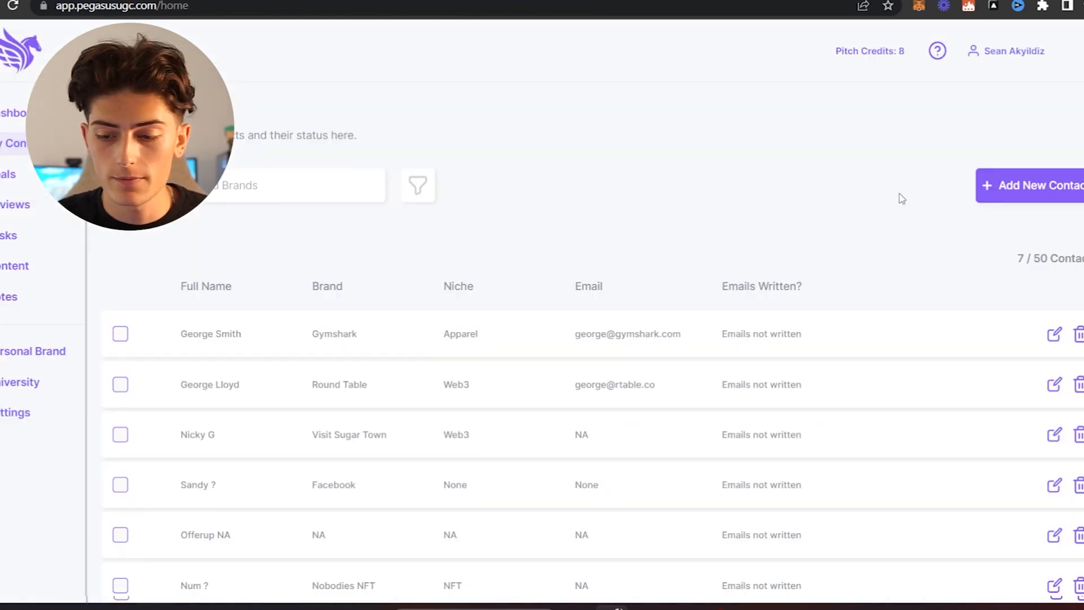
- Switch to the Pegasus contacts page and look at the form for adding an individual contact, then return to the list
{"action": "left_click", "coordinate": [1047, 191]}
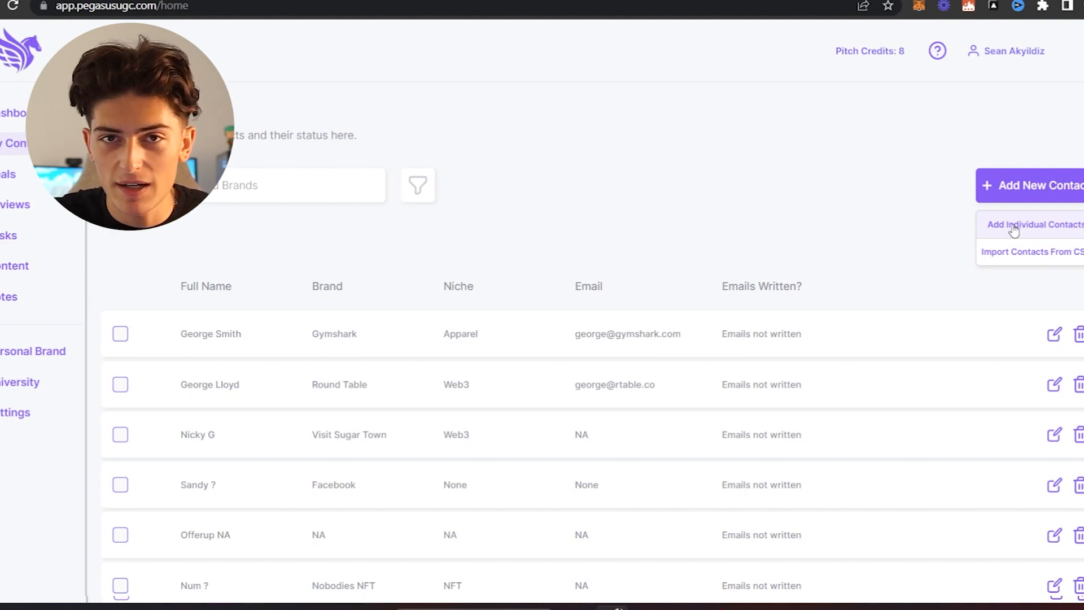
{"action": "left_click", "coordinate": [1014, 226]}
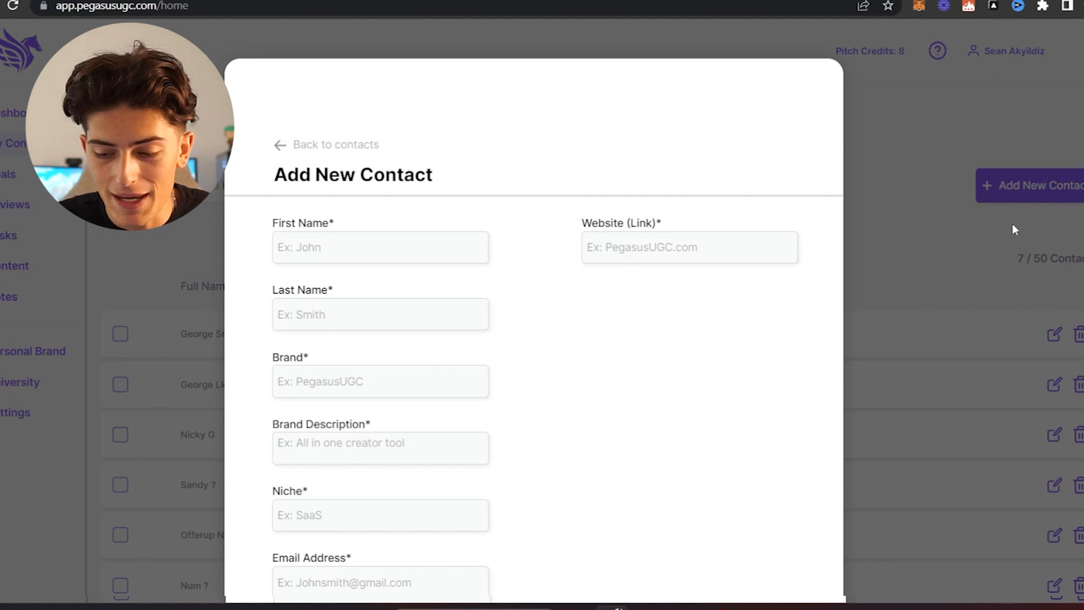
{"action": "left_click", "coordinate": [282, 145]}
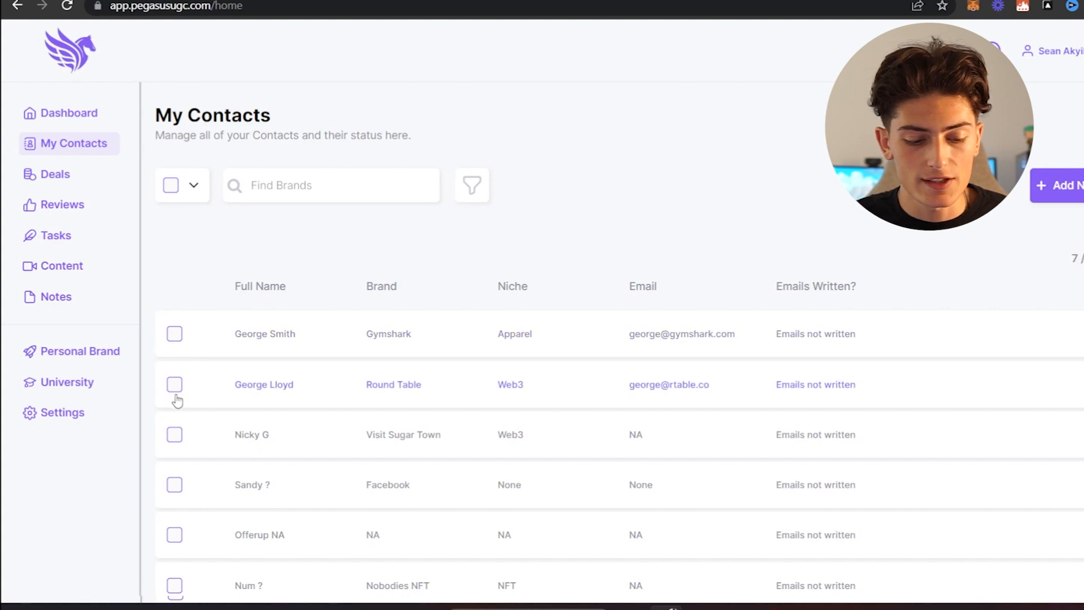
- Check the bulk actions offered for the selected Round Table contact and clear its selection
{"action": "left_click", "coordinate": [174, 385]}
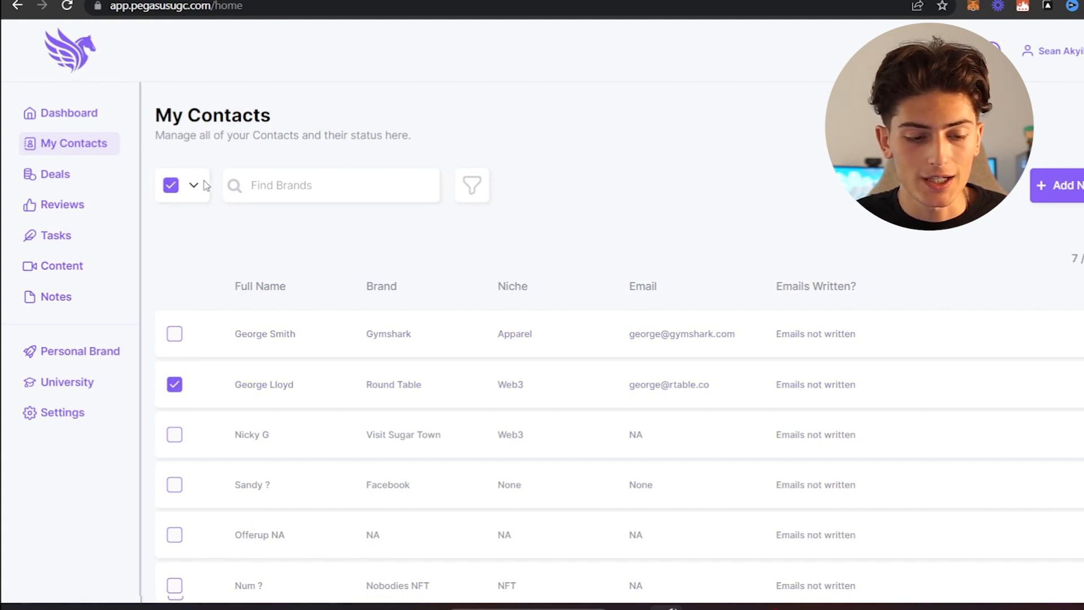
{"action": "left_click", "coordinate": [205, 185]}
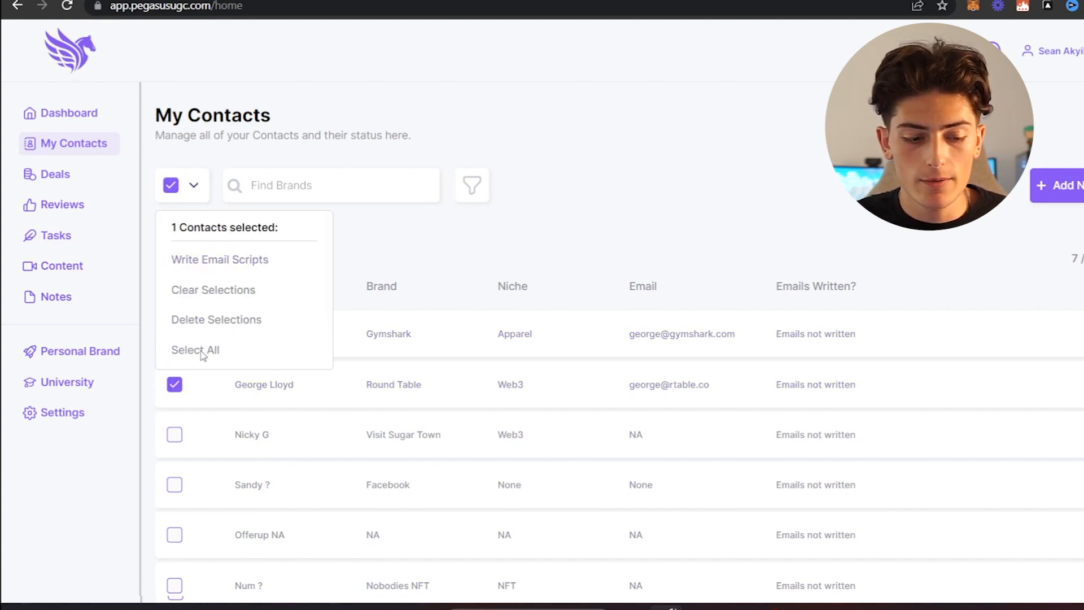
{"action": "left_click", "coordinate": [174, 387]}
- Open the Round Table contact's email scripts and try the Paid Ads option before returning it to Services
{"action": "left_click", "coordinate": [283, 385]}
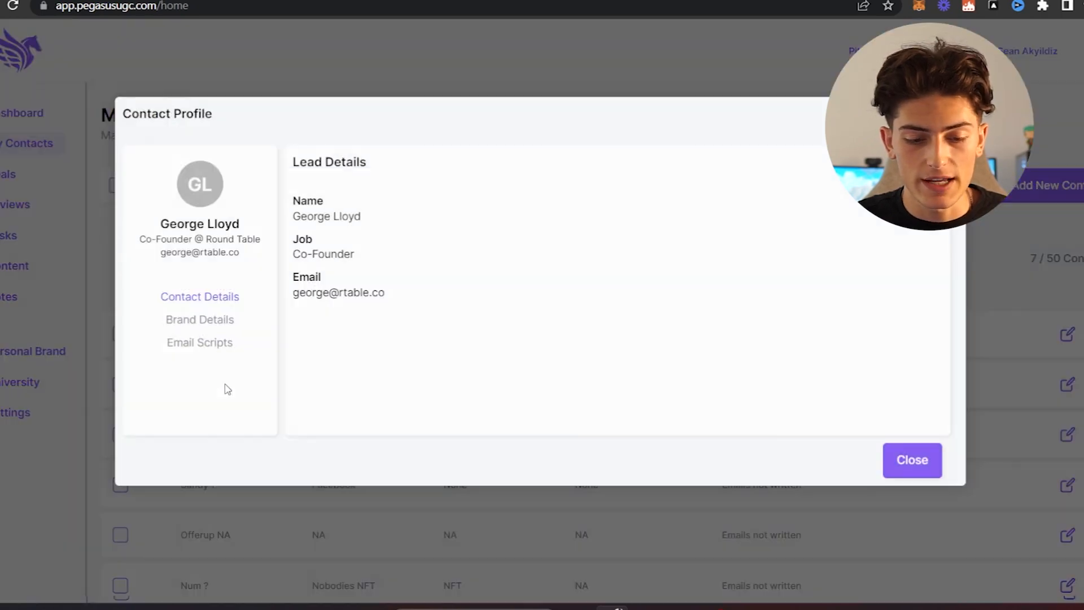
{"action": "left_click", "coordinate": [226, 343]}
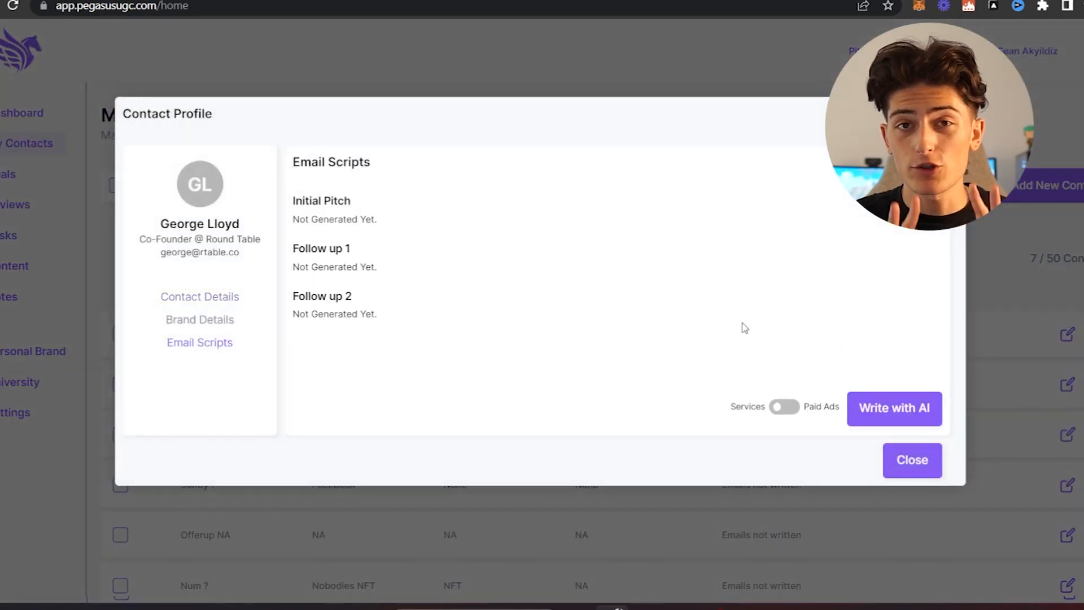
{"action": "left_click", "coordinate": [785, 408]}
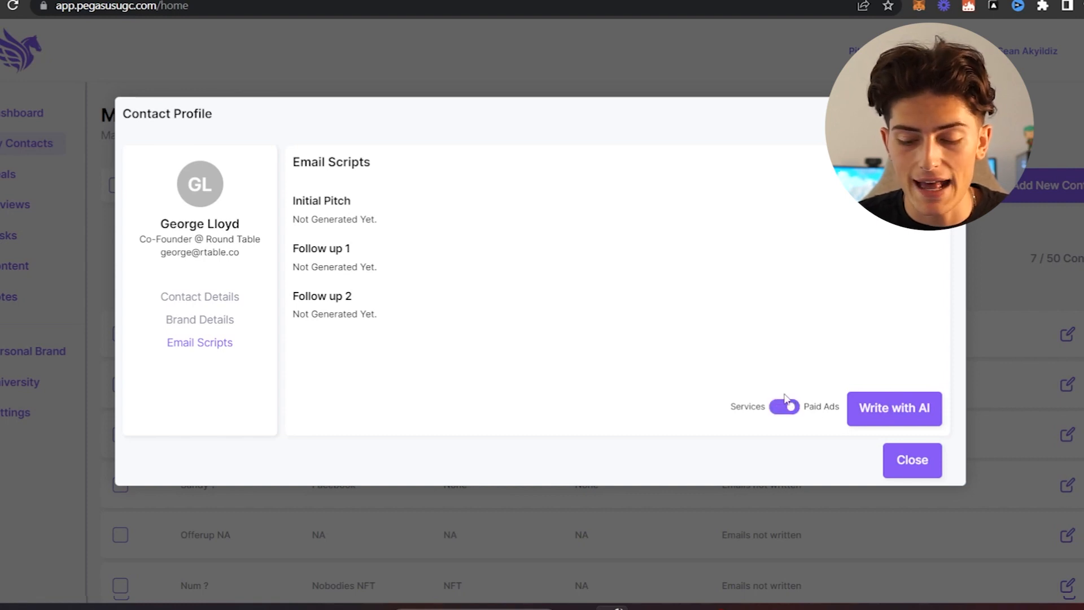
{"action": "left_click", "coordinate": [777, 409]}
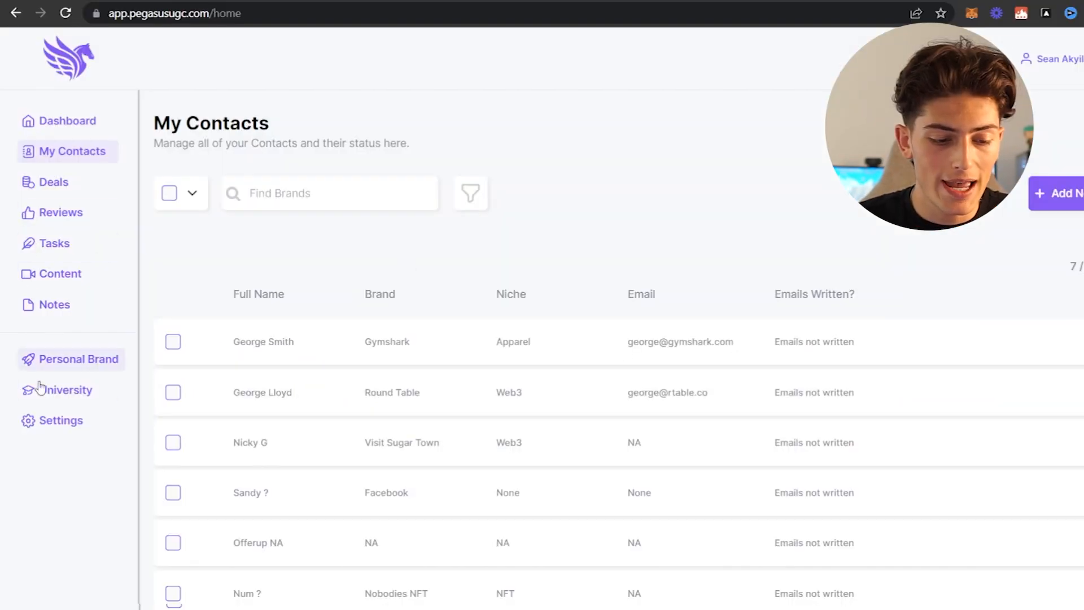
- Review the Personal Brand settings and the details of the Instagram Case Study
{"action": "left_click", "coordinate": [65, 366]}
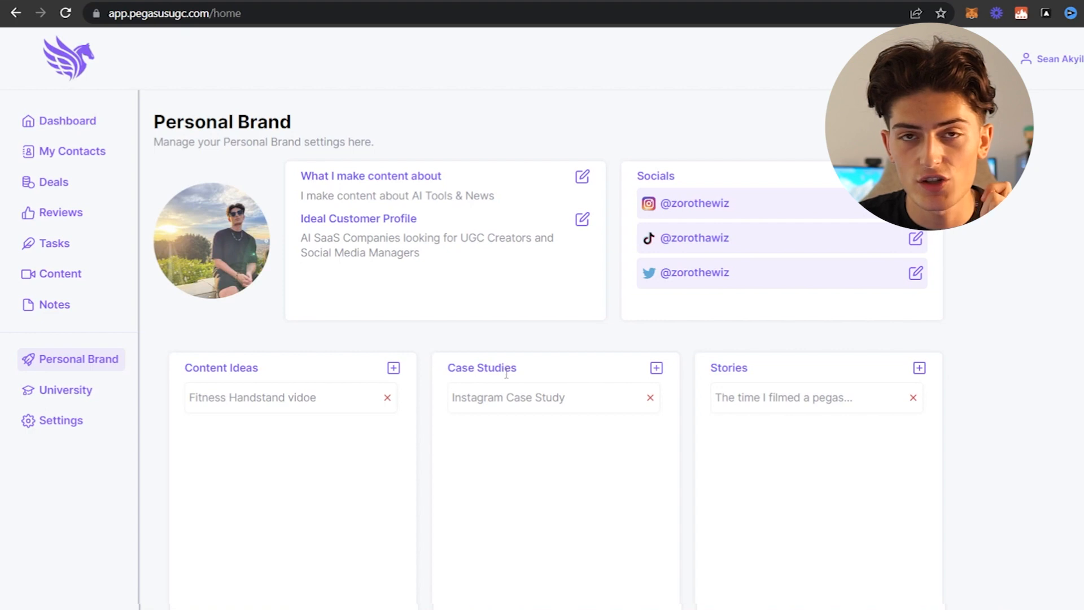
{"action": "left_click", "coordinate": [518, 409]}
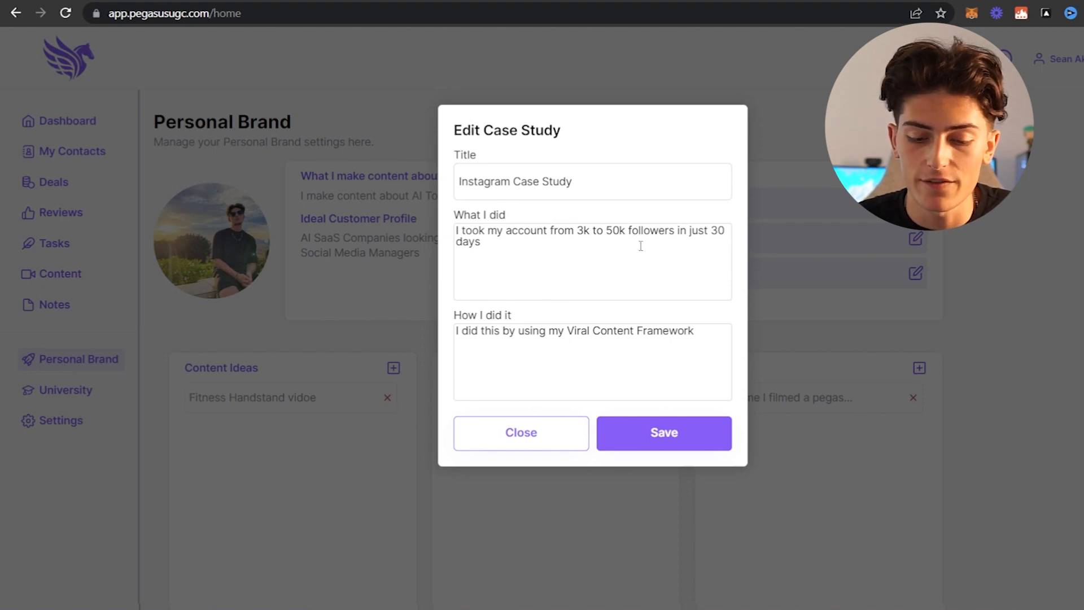
{"action": "left_click", "coordinate": [406, 371]}
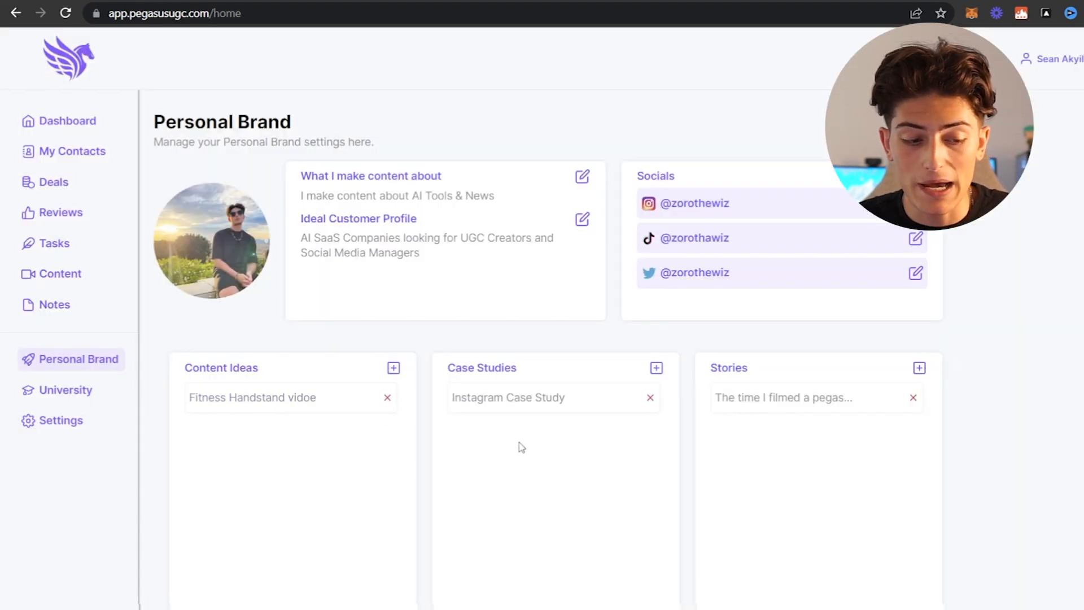
- Generate AI email scripts for the Round Table contact with the Services option and read the initial pitch and both follow-ups
{"action": "left_click", "coordinate": [28, 156]}
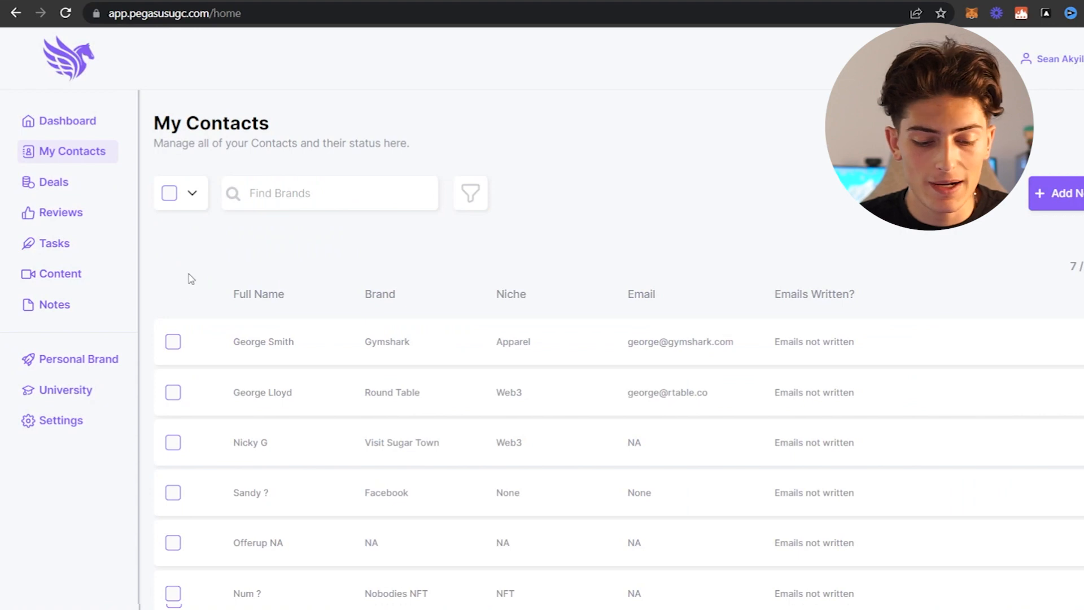
{"action": "left_click", "coordinate": [254, 395]}
{"action": "left_click", "coordinate": [254, 353]}
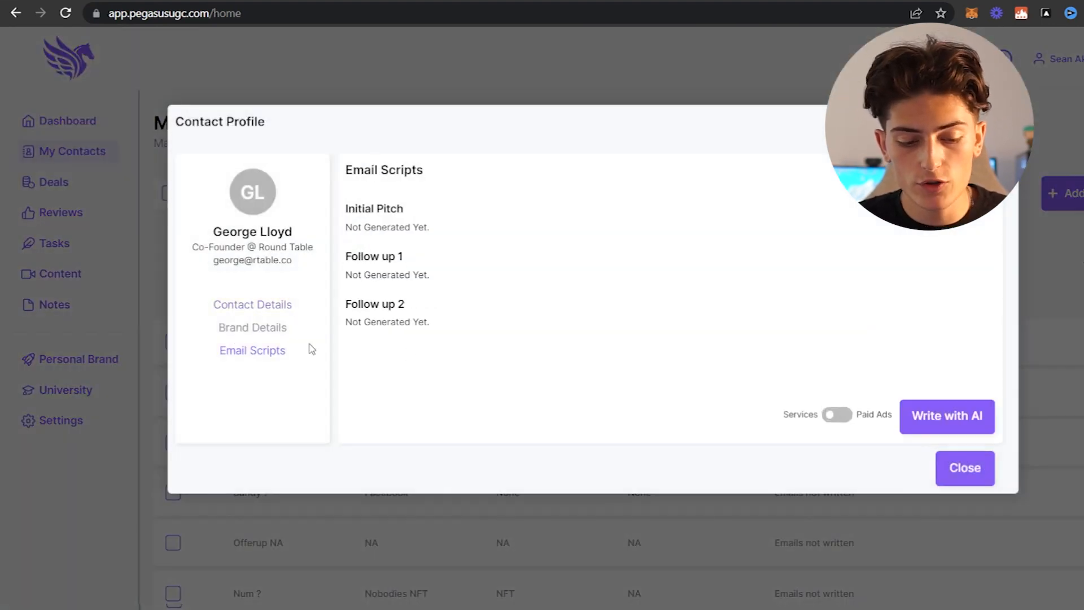
{"action": "left_click", "coordinate": [967, 419]}
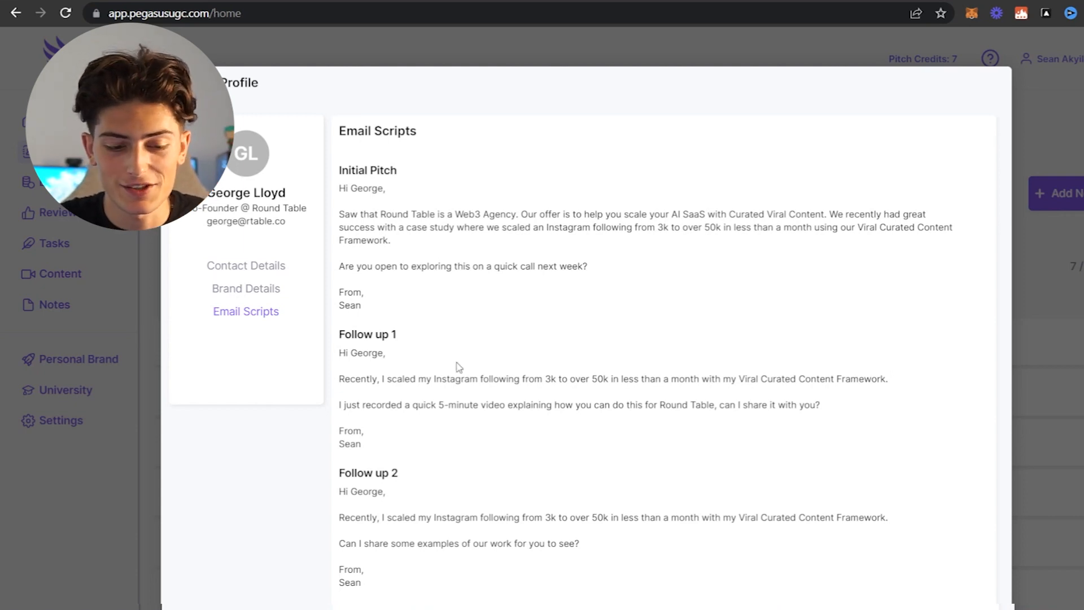
{"action": "scroll", "coordinate": [459, 367], "scroll_direction": "down", "scroll_amount": 2}
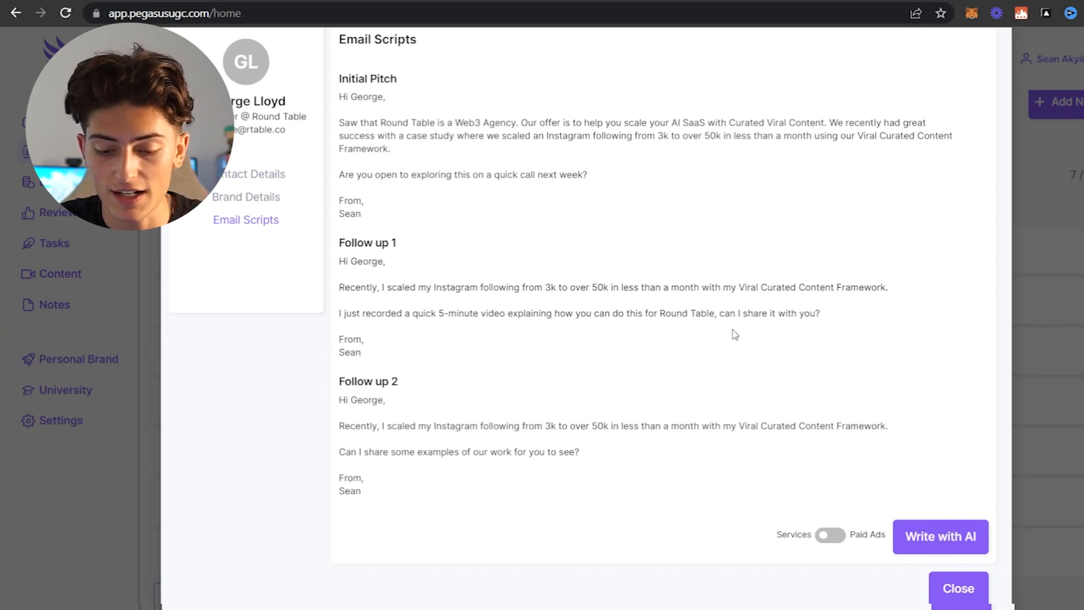
{"action": "scroll", "coordinate": [734, 334], "scroll_direction": "down", "scroll_amount": 1}
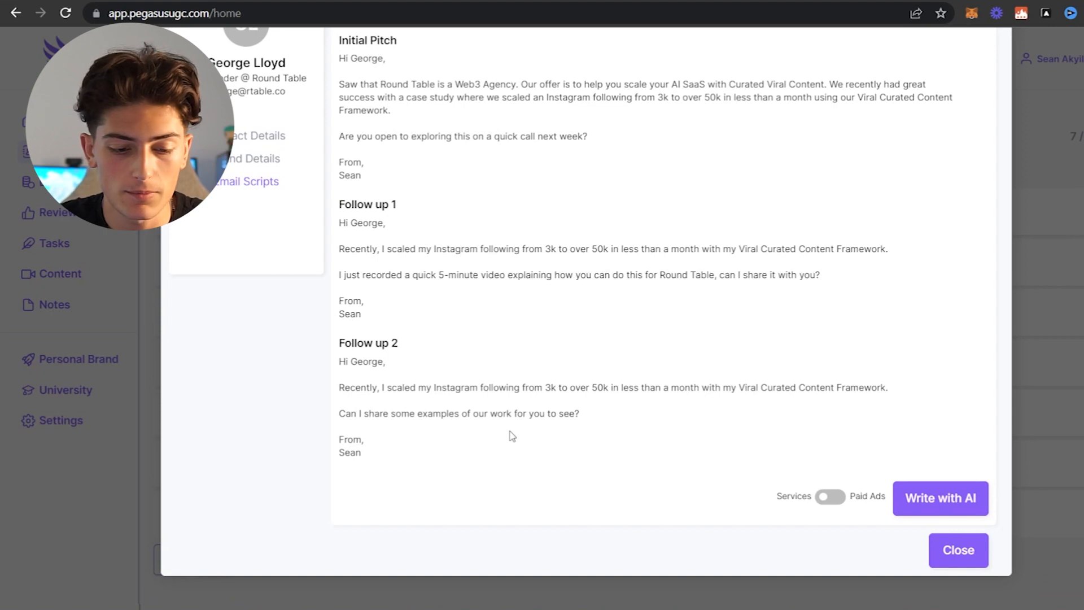
{"action": "scroll", "coordinate": [512, 435], "scroll_direction": "up", "scroll_amount": 2}
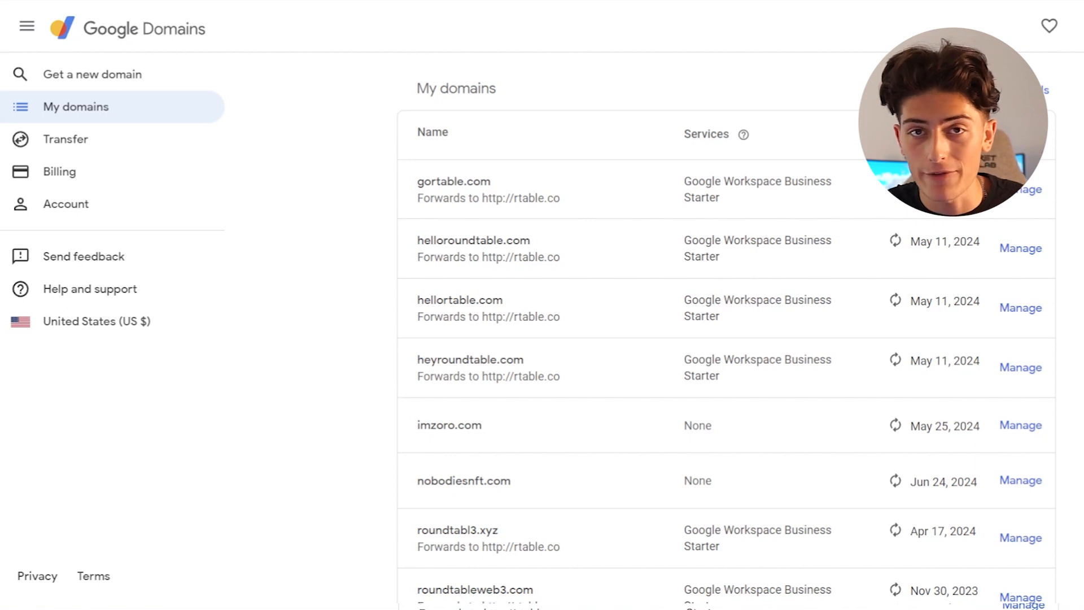
- Switch to Google Domains to examine the owned domains and their forwarding, and look over the Round Table website
{"action": "scroll", "coordinate": [727, 339], "scroll_direction": "down", "scroll_amount": 1}
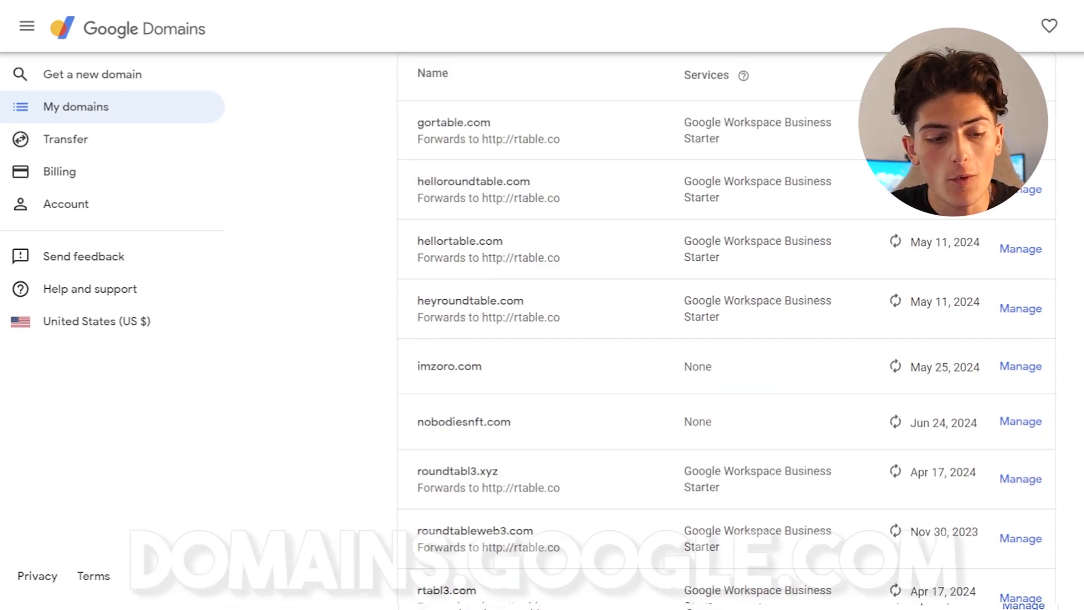
{"action": "scroll", "coordinate": [726, 339], "scroll_direction": "down", "scroll_amount": 1}
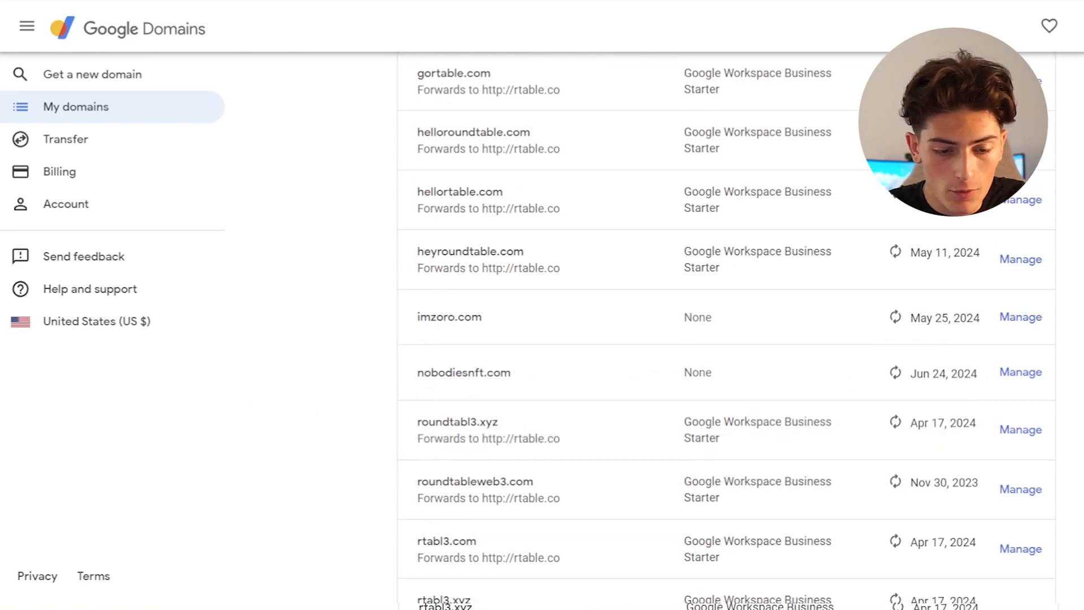
{"action": "scroll", "coordinate": [726, 339], "scroll_direction": "up", "scroll_amount": 2}
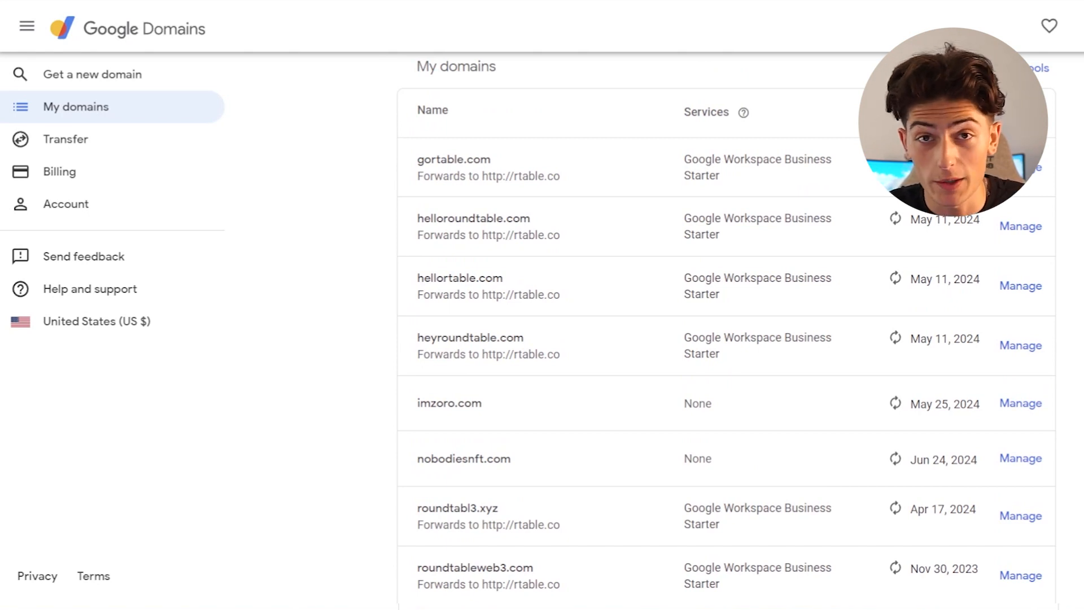
{"action": "scroll", "coordinate": [726, 339], "scroll_direction": "down", "scroll_amount": 1}
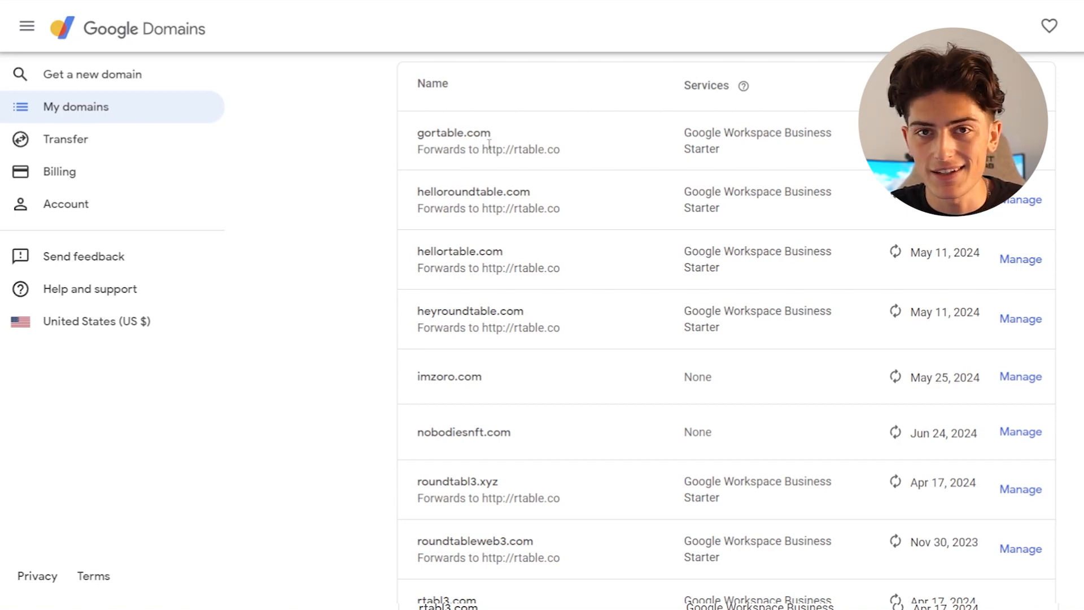
{"action": "scroll", "coordinate": [489, 144], "scroll_direction": "down", "scroll_amount": 3}
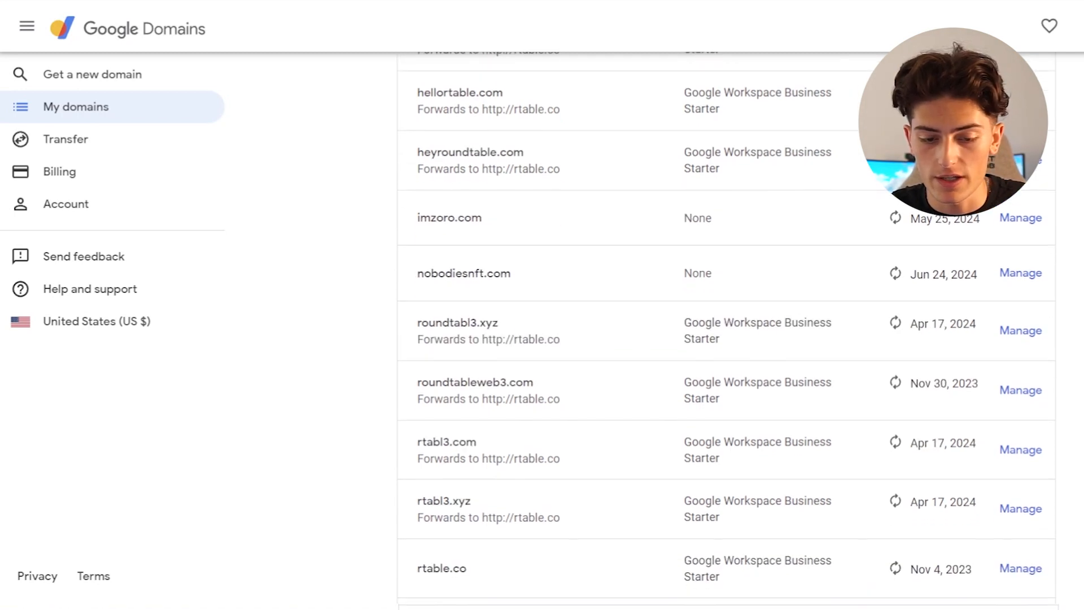
{"action": "scroll", "coordinate": [727, 330], "scroll_direction": "down", "scroll_amount": 1}
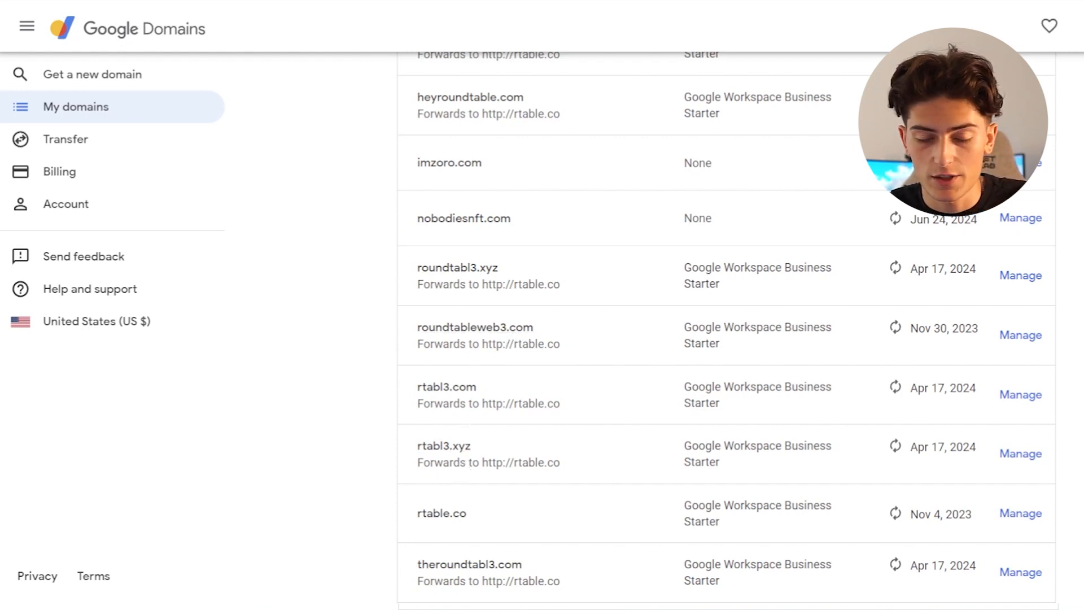
{"action": "scroll", "coordinate": [471, 478], "scroll_direction": "down", "scroll_amount": 3}
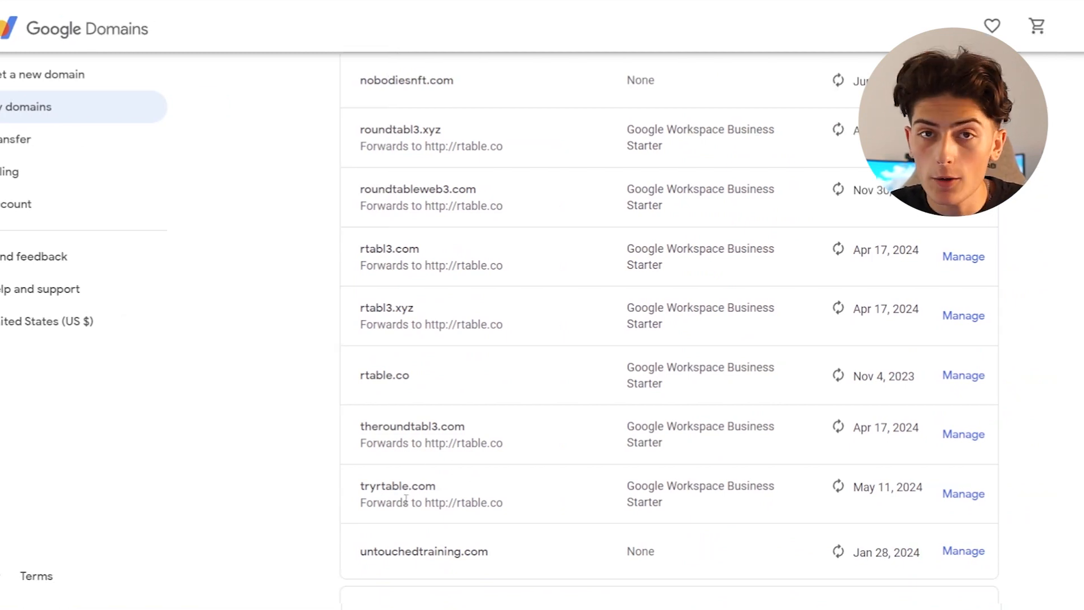
{"action": "scroll", "coordinate": [406, 501], "scroll_direction": "up", "scroll_amount": 8}
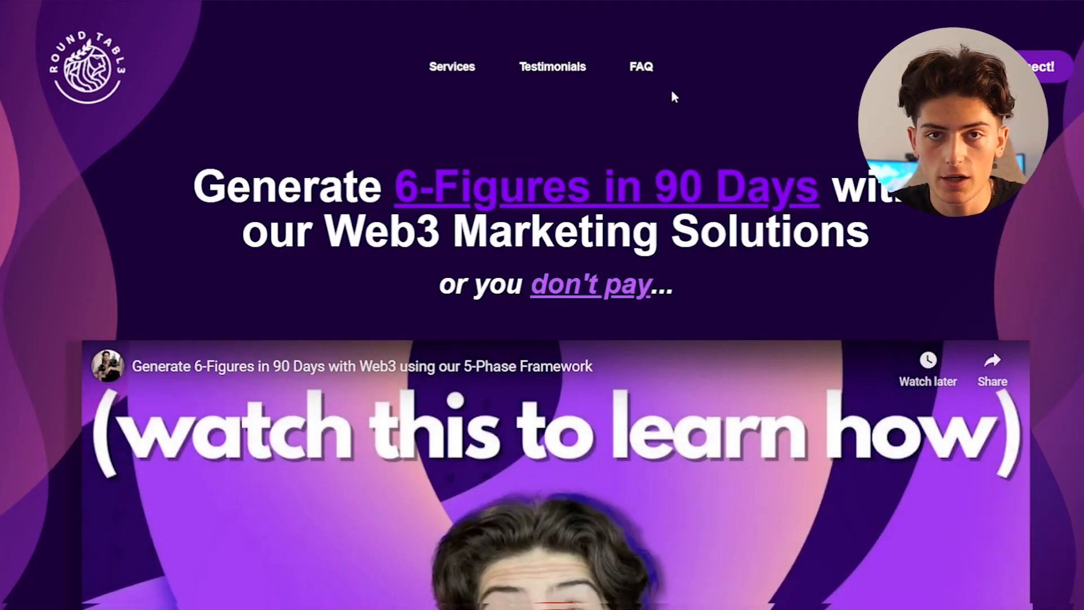
{"action": "scroll", "coordinate": [671, 106], "scroll_direction": "down", "scroll_amount": 7}
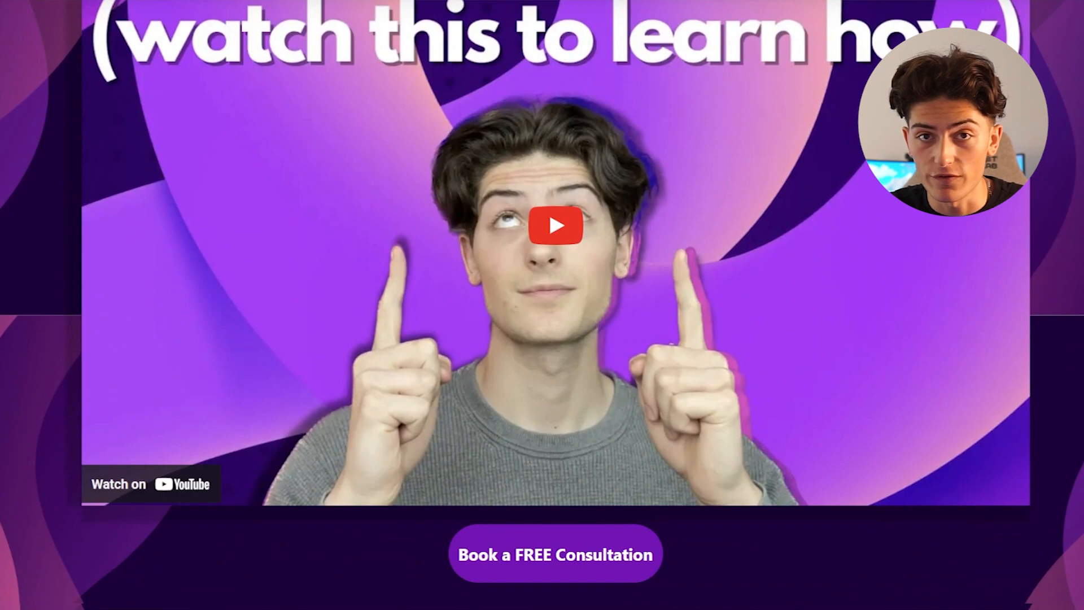
{"action": "scroll", "coordinate": [542, 305], "scroll_direction": "down", "scroll_amount": 15}
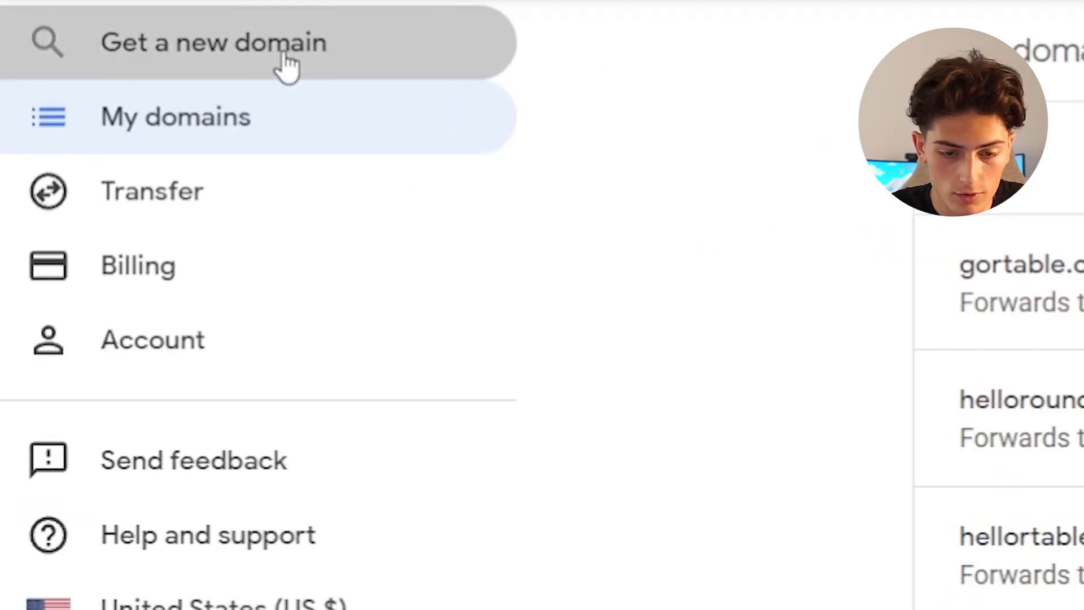
- Search for tryquicklines.com as a new domain in Google Domains
{"action": "left_click", "coordinate": [285, 57]}
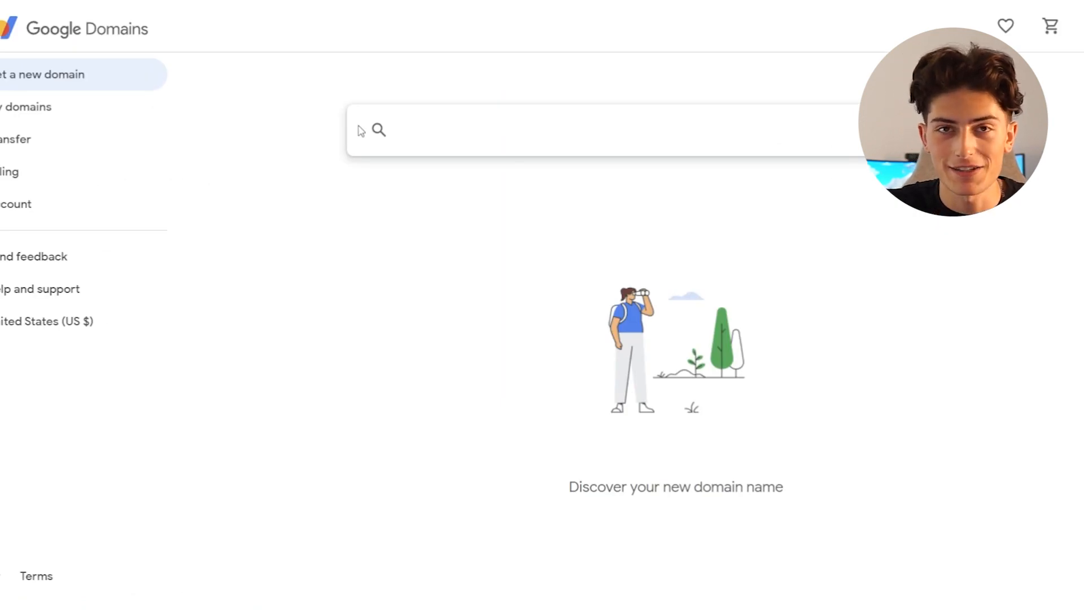
{"action": "type", "text": "quick"}
{"action": "key", "text": "BackSpace"}
{"action": "key", "text": "BackSpace"}
{"action": "key", "text": "BackSpace"}
{"action": "key", "text": "BackSpace"}
{"action": "key", "text": "BackSpace"}
{"action": "type", "text": "tryquicklines.co"}
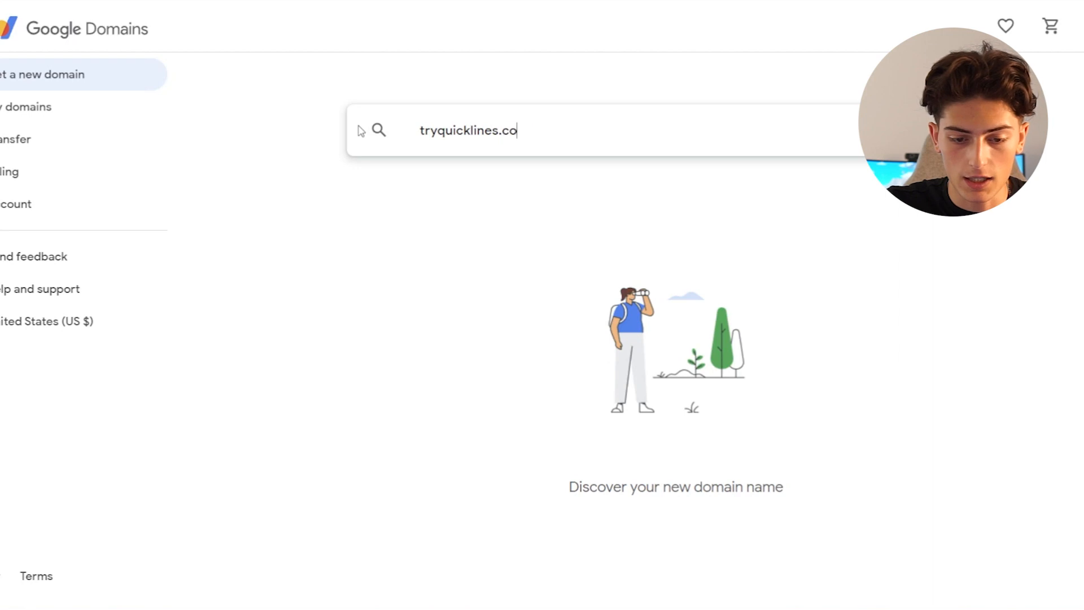
{"action": "type", "text": "m"}
{"action": "key", "text": "Return"}
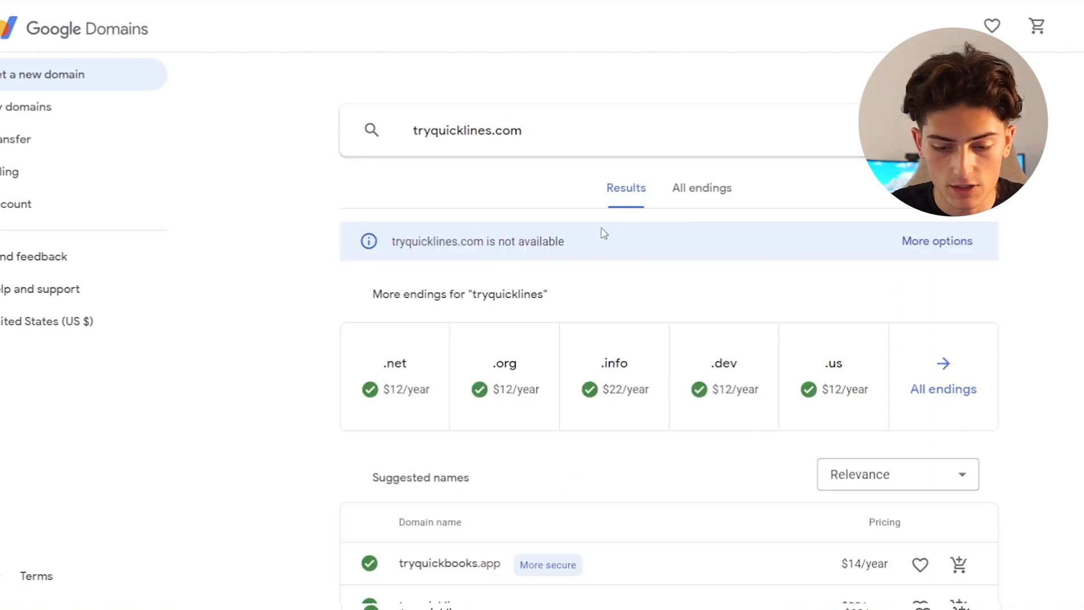
- Change the domain search to tryquicklinesaii.com and check its availability
{"action": "left_click", "coordinate": [487, 134]}
{"action": "type", "text": "aii"}
{"action": "key", "text": "Return"}
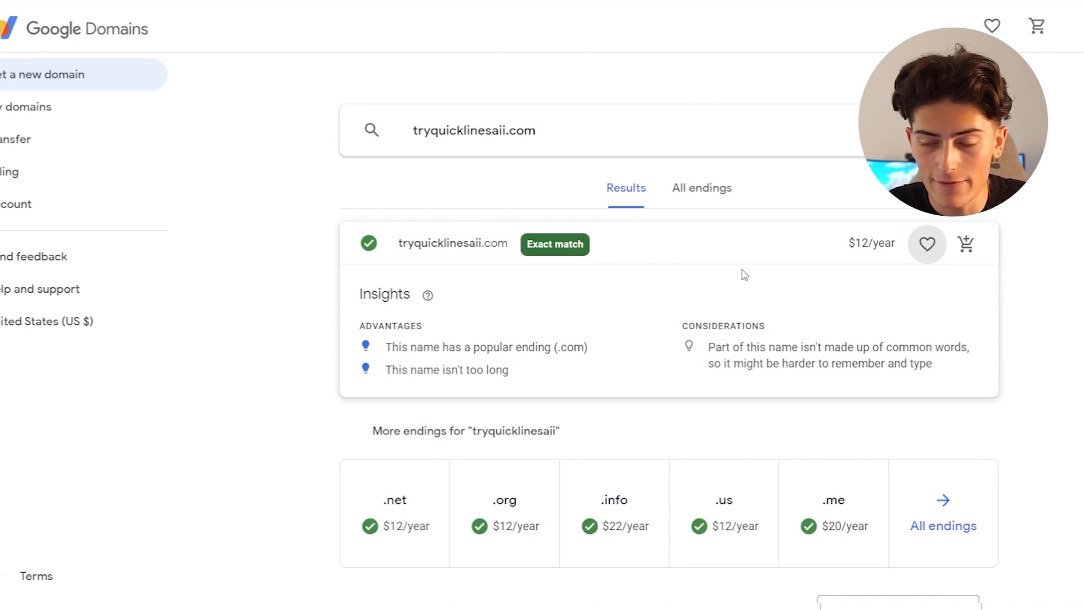
- Add tryquicklinesaii.com to the cart and open the cart to view its registration and custom email options
{"action": "left_click", "coordinate": [966, 244]}
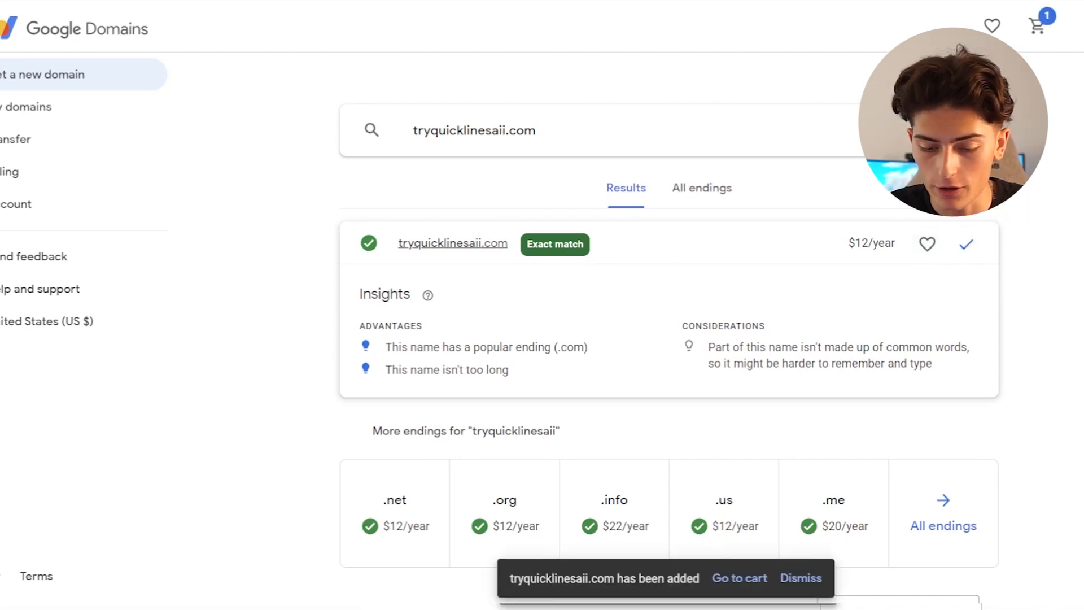
{"action": "left_click", "coordinate": [1038, 27]}
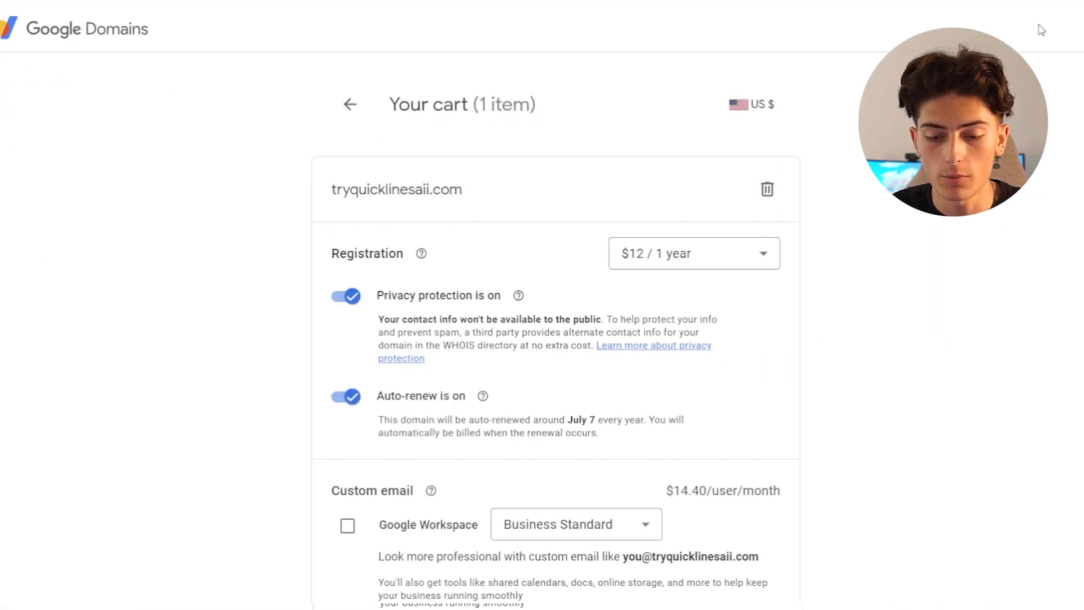
{"action": "scroll", "coordinate": [1041, 30], "scroll_direction": "down", "scroll_amount": 2}
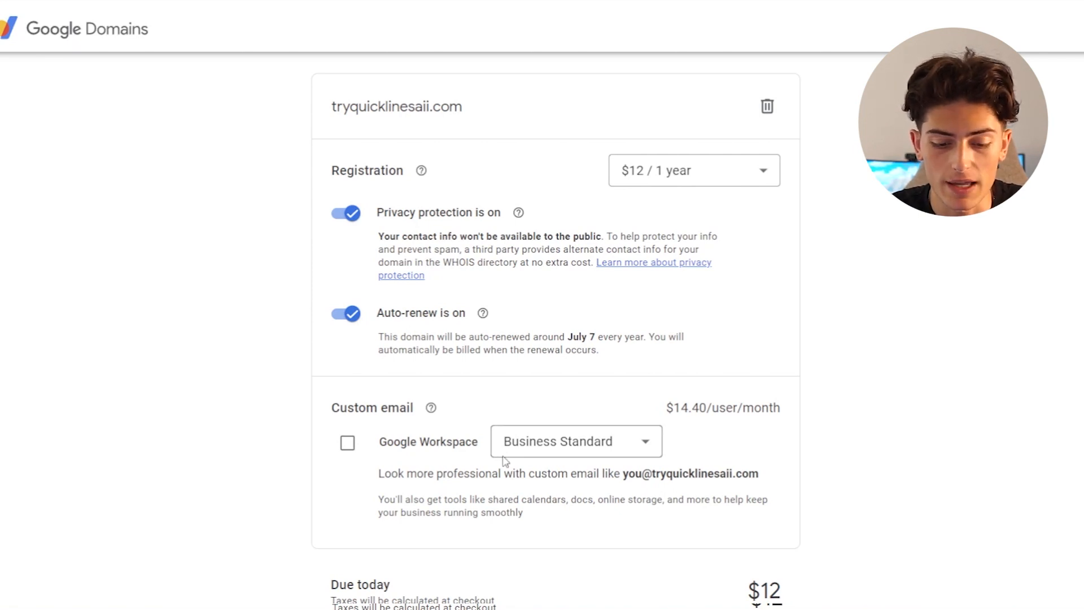
- Add Google Workspace custom email with the Business Starter plan to the tryquicklinesaii.com order
{"action": "left_click", "coordinate": [570, 452]}
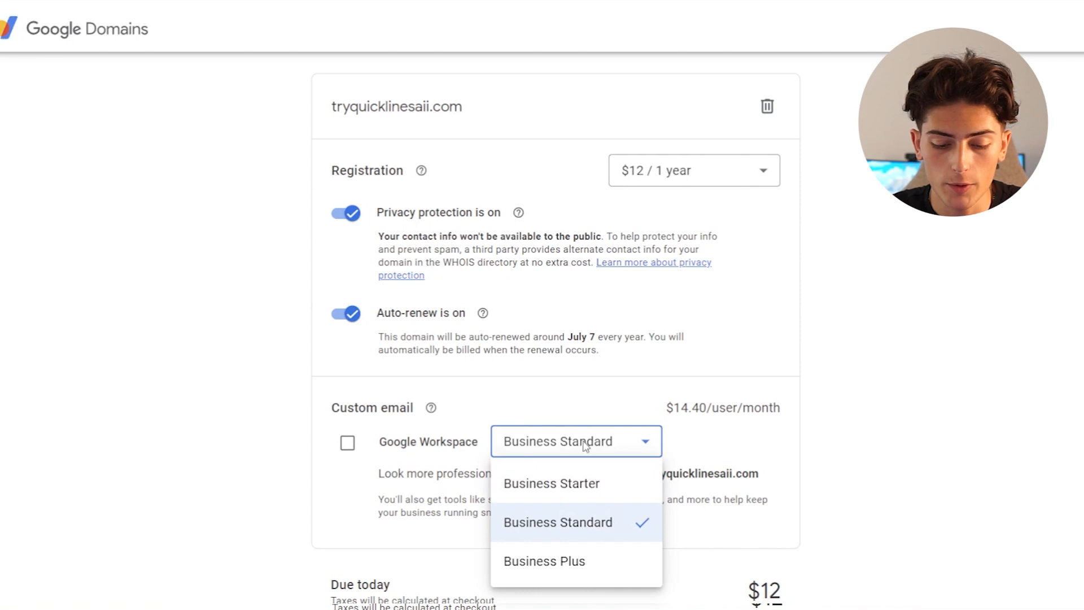
{"action": "left_click", "coordinate": [558, 481]}
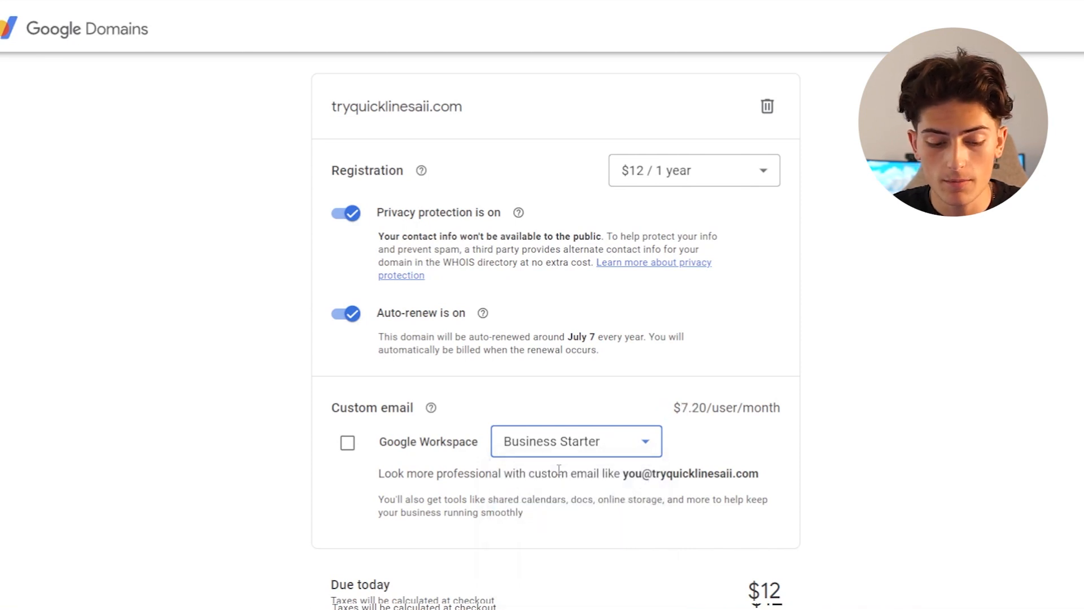
{"action": "left_click", "coordinate": [346, 451]}
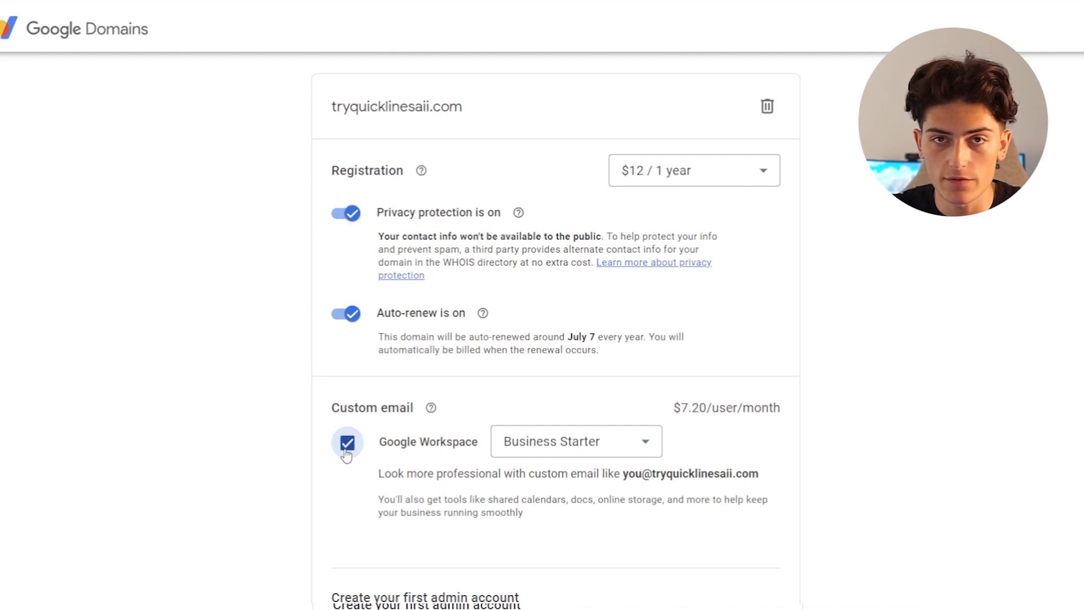
- Fill in the first admin account with the owner's first name, last name and a username on the new domain
{"action": "scroll", "coordinate": [468, 291], "scroll_direction": "down", "scroll_amount": 8}
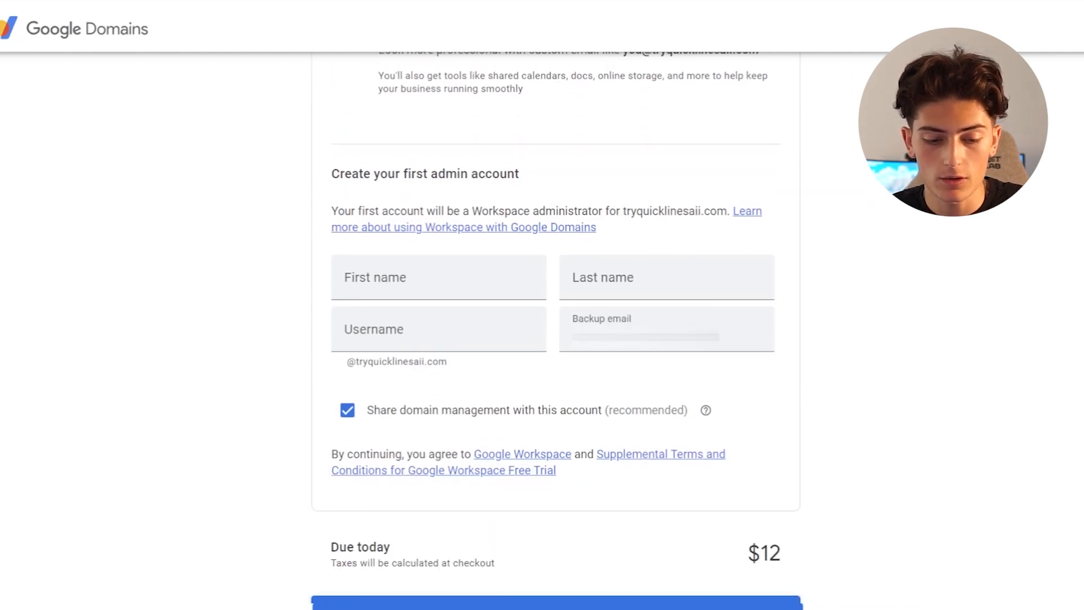
{"action": "left_click", "coordinate": [463, 272]}
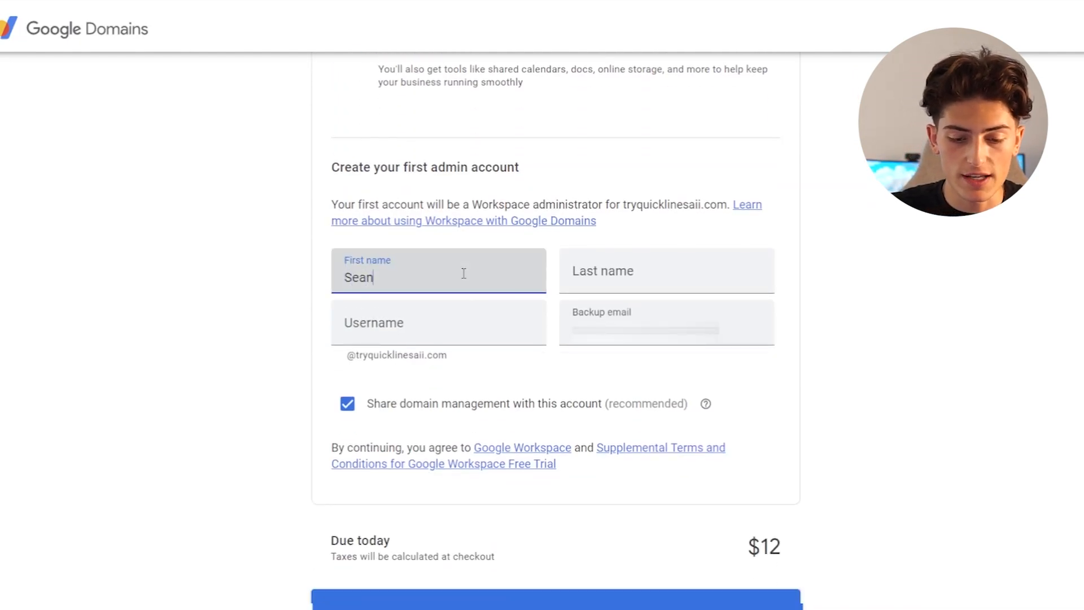
{"action": "key", "text": "Tab"}
{"action": "left_click", "coordinate": [483, 326]}
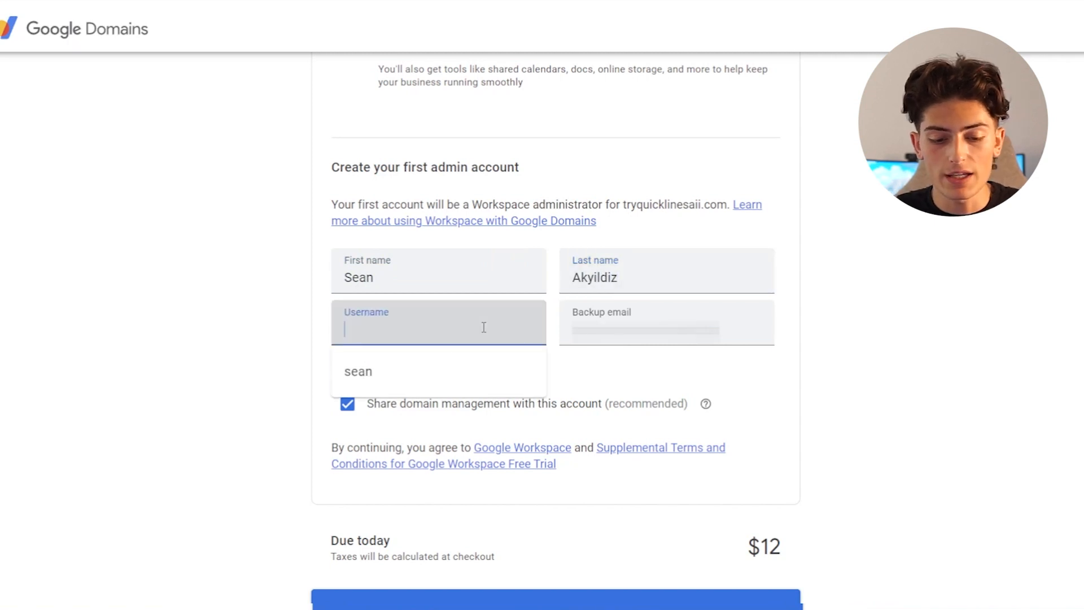
{"action": "type", "text": "sean"}
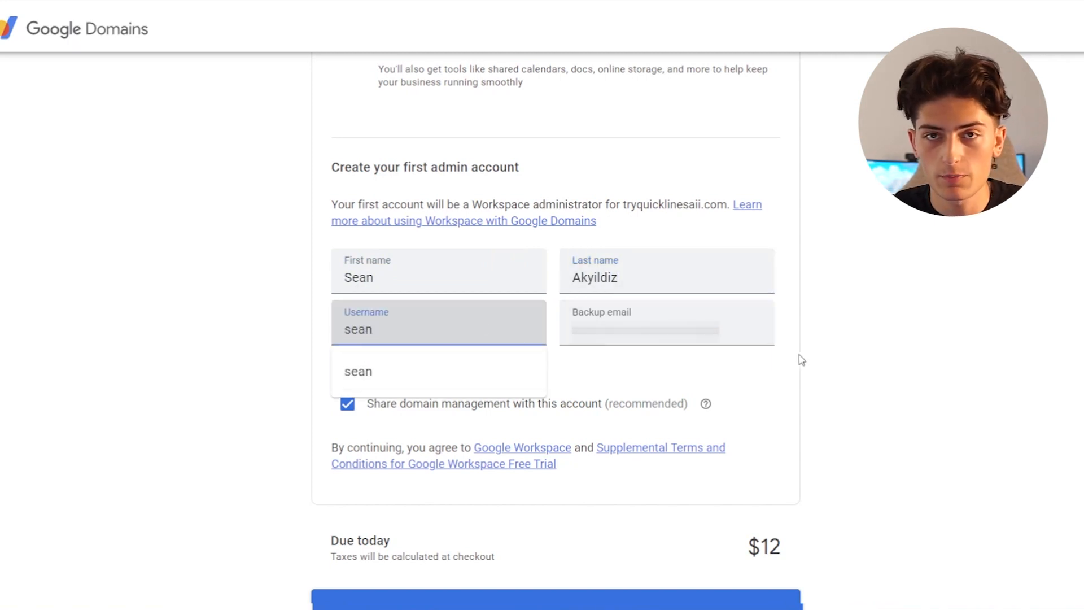
{"action": "left_click", "coordinate": [831, 362]}
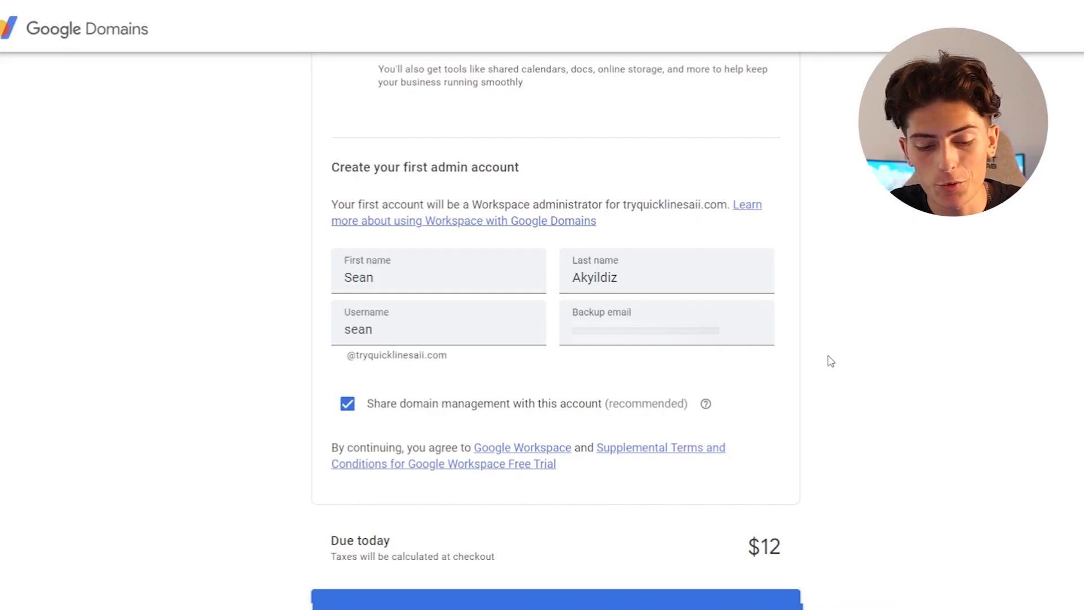
- Open gortable.com from the owned domains and view its website forwarding settings
{"action": "scroll", "coordinate": [831, 362], "scroll_direction": "up", "scroll_amount": 1}
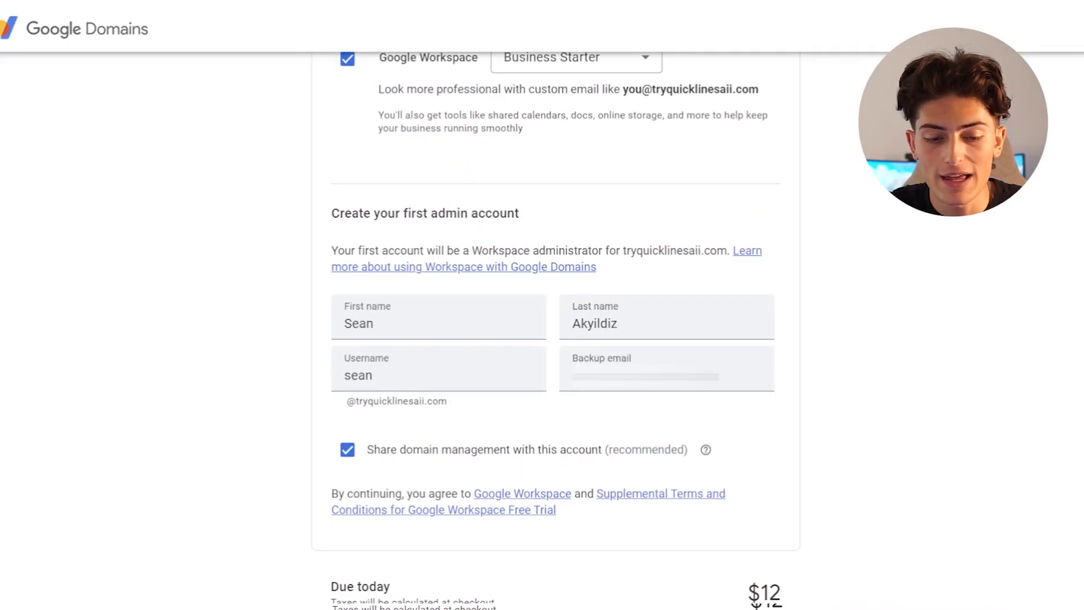
{"action": "scroll", "coordinate": [556, 339], "scroll_direction": "up", "scroll_amount": 2}
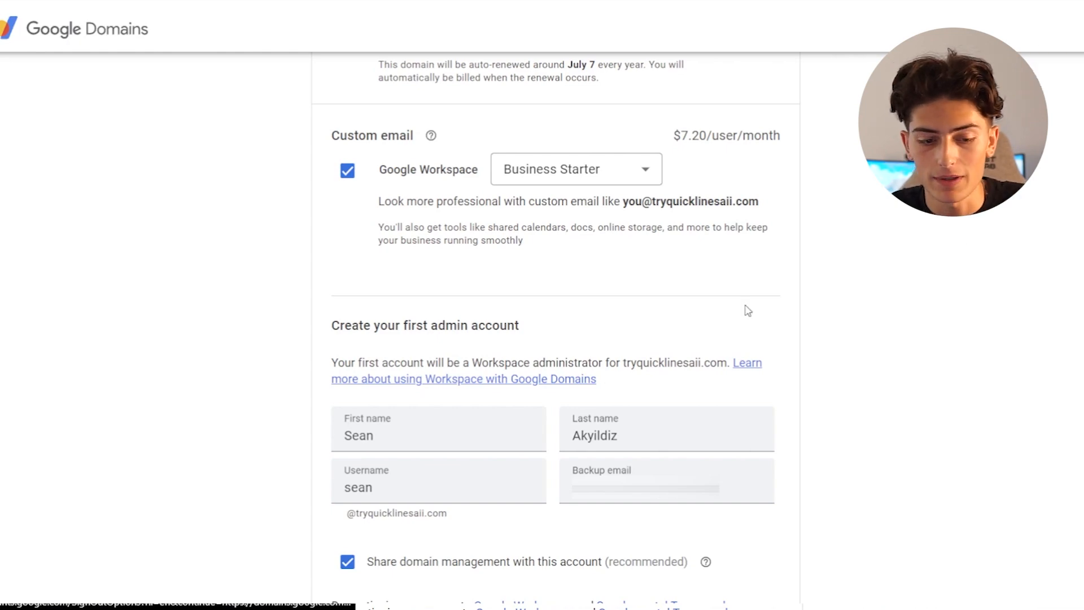
{"action": "scroll", "coordinate": [749, 311], "scroll_direction": "up", "scroll_amount": 6}
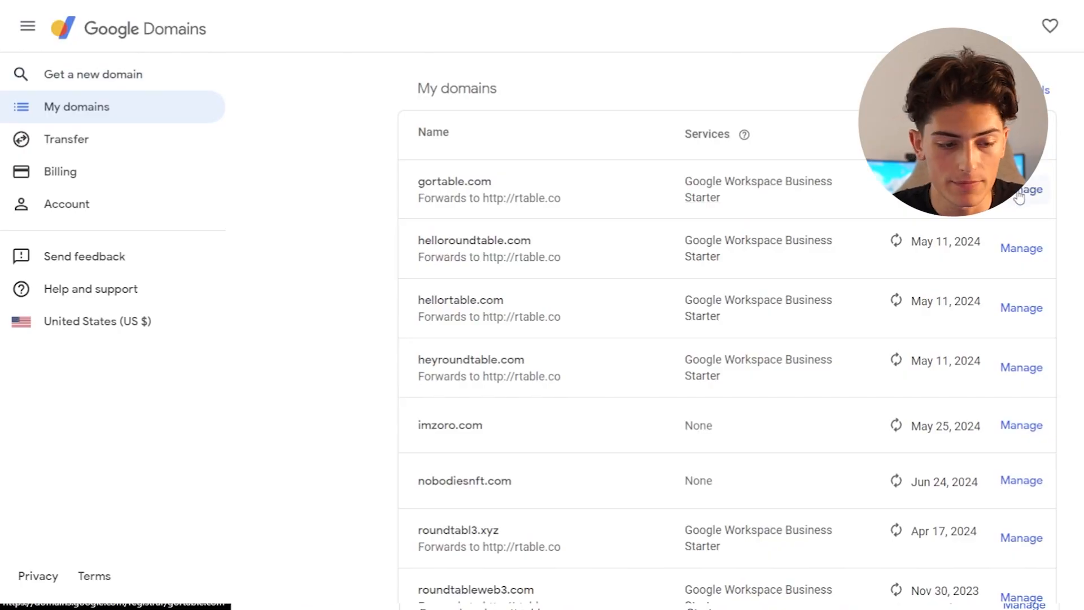
{"action": "left_click", "coordinate": [1022, 192]}
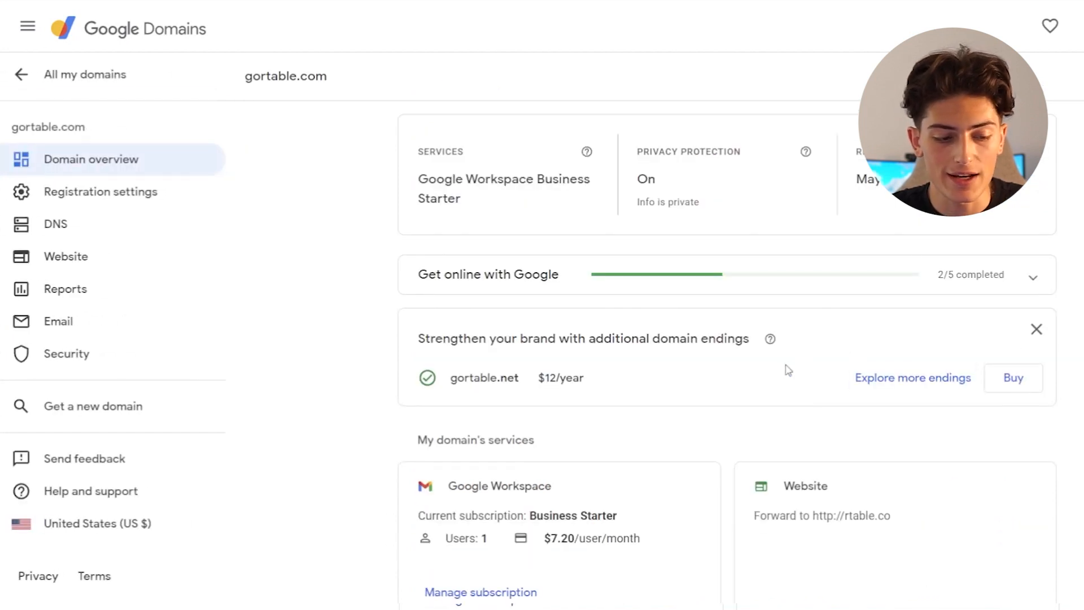
{"action": "left_click", "coordinate": [90, 265]}
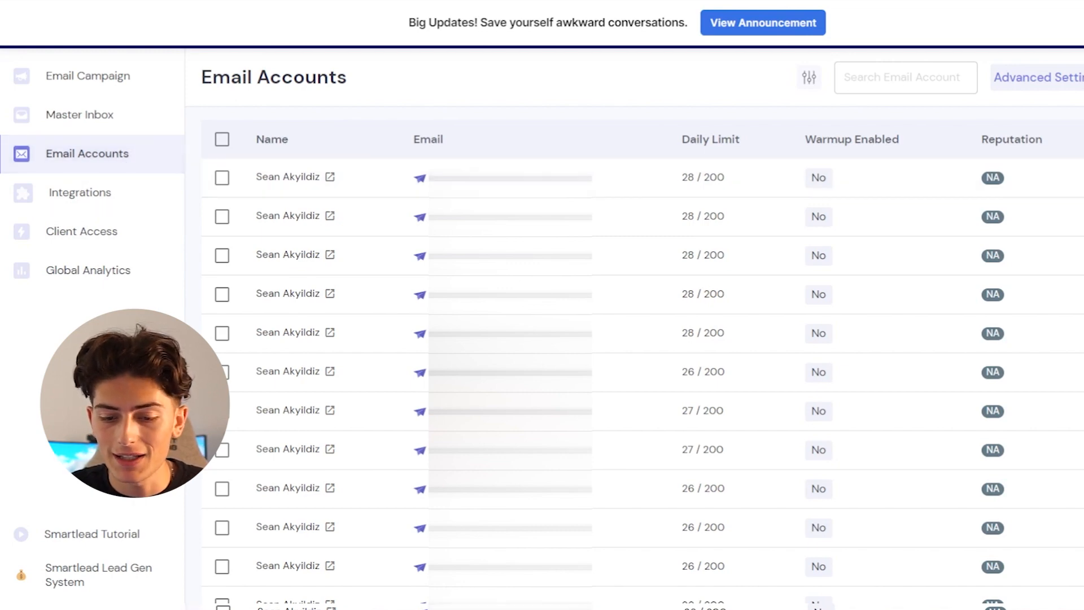
- In Smartlead, start connecting a Gmail account through OAuth and open the linked Google Admin panel
{"action": "left_click", "coordinate": [1081, 78]}
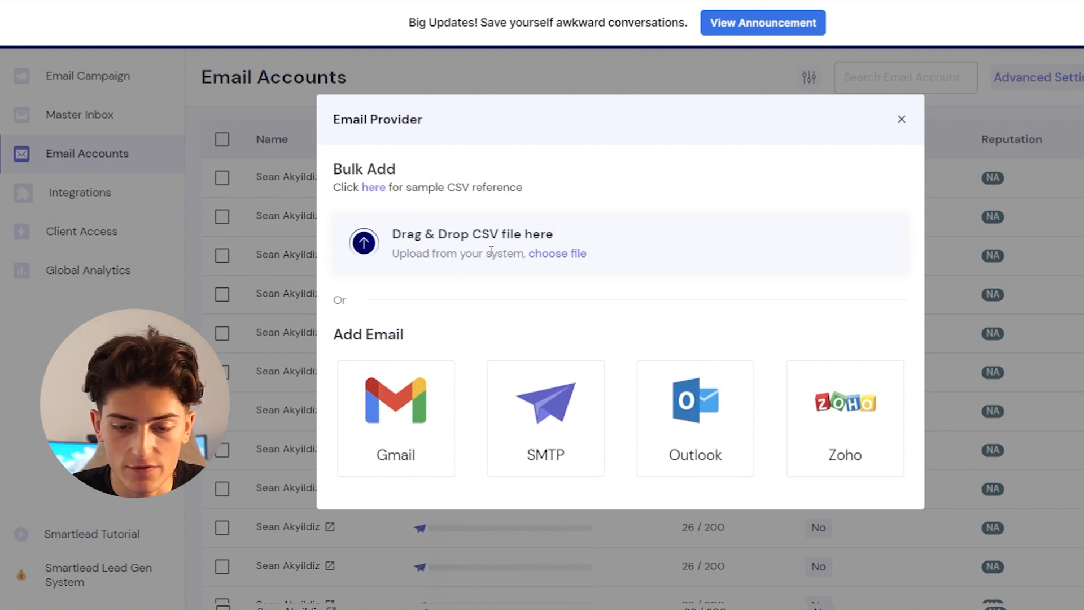
{"action": "left_click", "coordinate": [430, 404]}
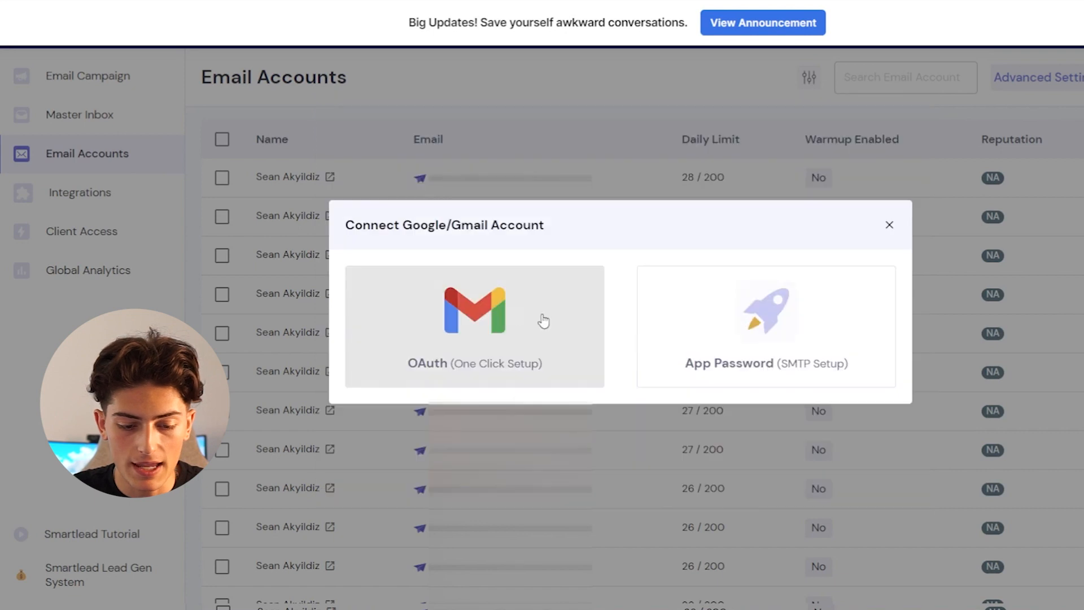
{"action": "left_click", "coordinate": [476, 337]}
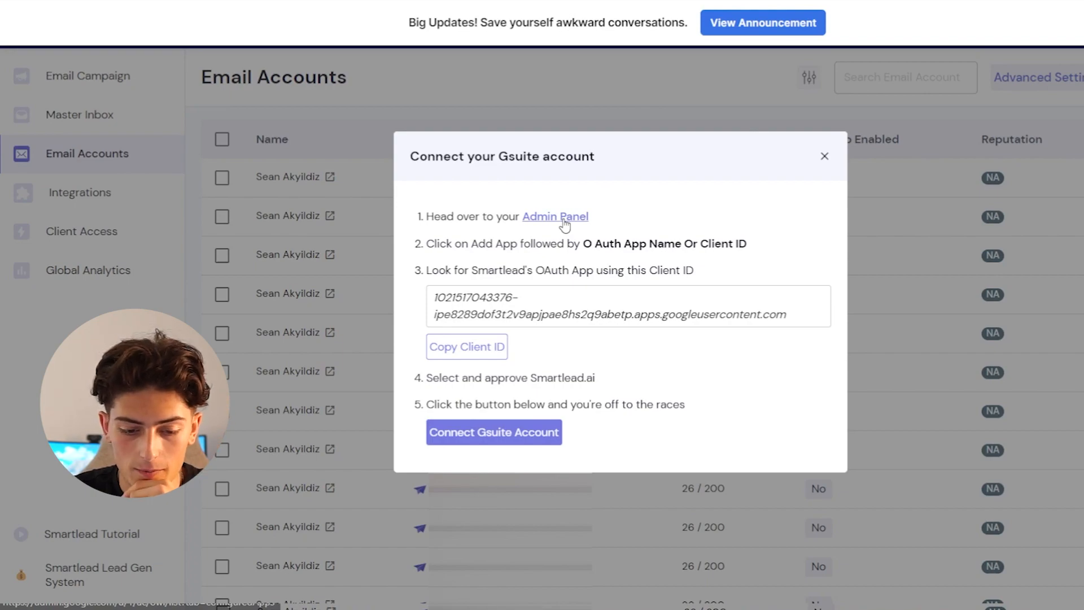
{"action": "left_click", "coordinate": [565, 223]}
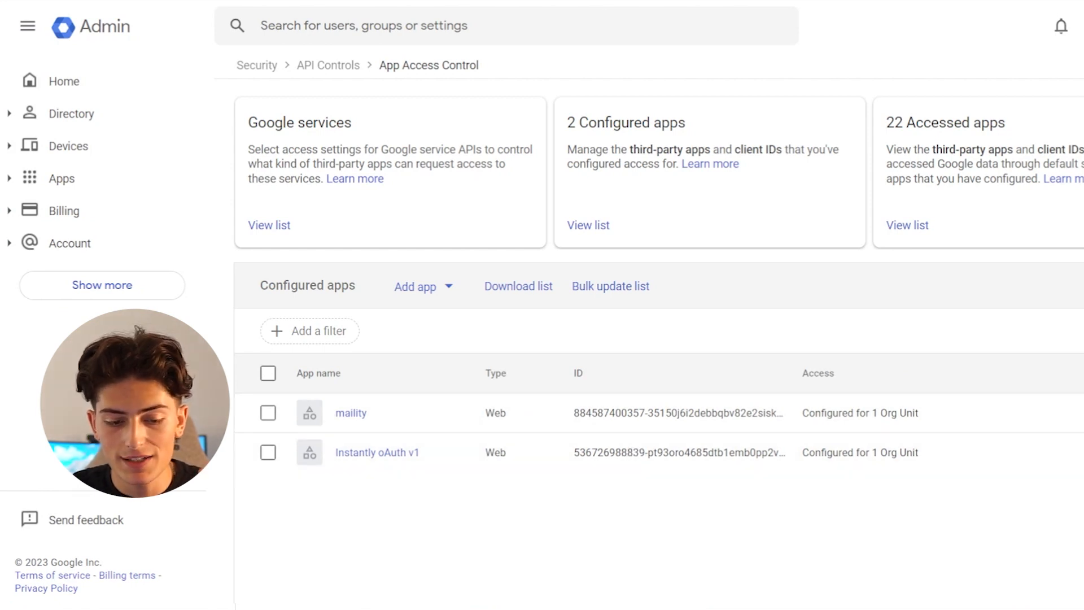
- Begin adding an app by OAuth app name or client ID in Google Admin, and copy Smartlead's client ID for it
{"action": "left_click", "coordinate": [445, 286]}
{"action": "left_click", "coordinate": [428, 337]}
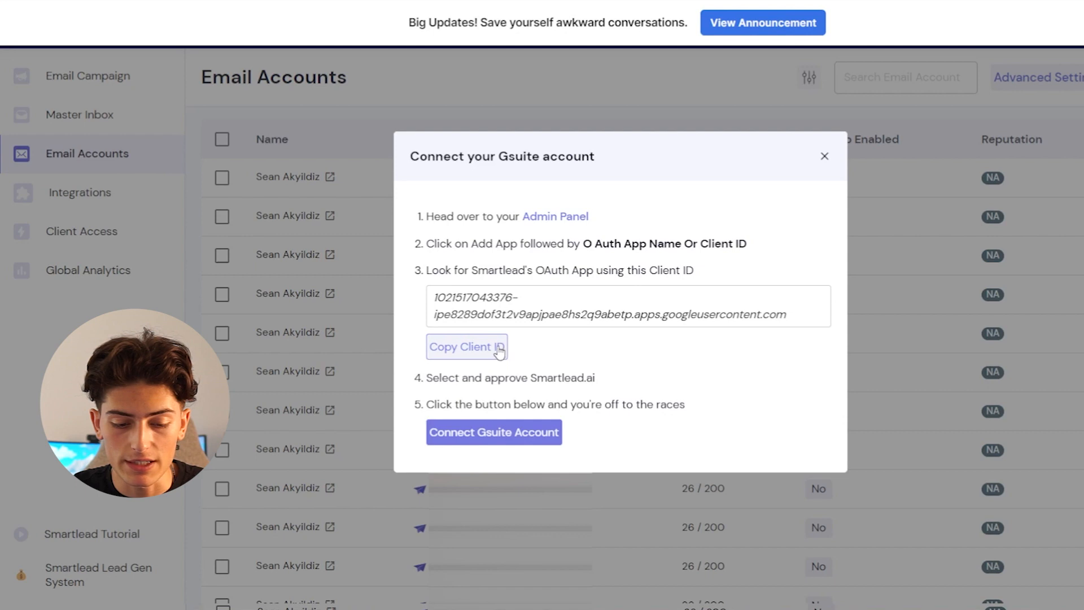
{"action": "left_click", "coordinate": [500, 348]}
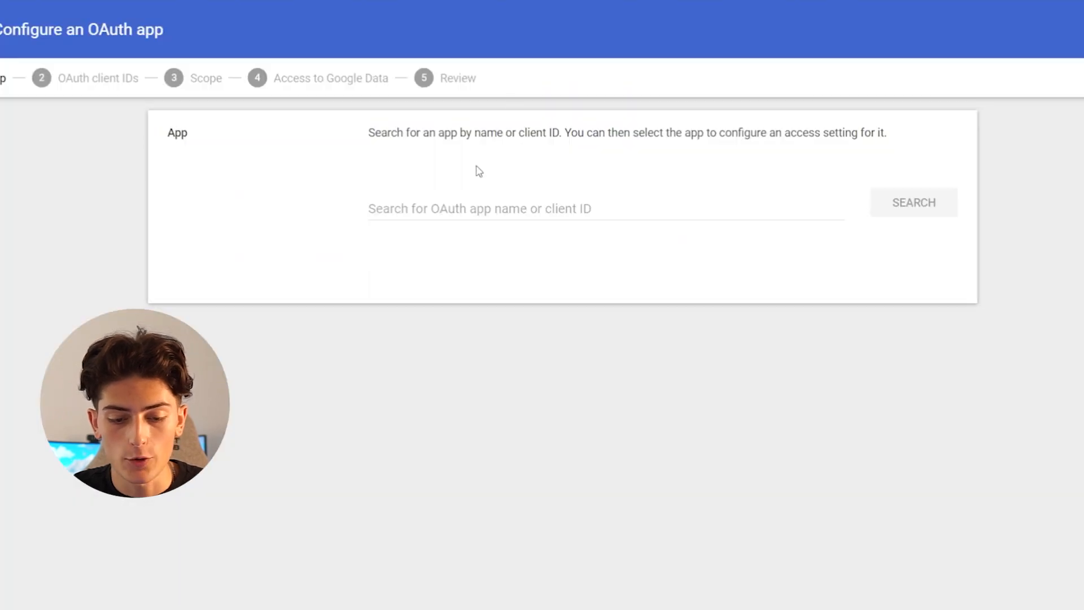
{"action": "left_click", "coordinate": [544, 208]}
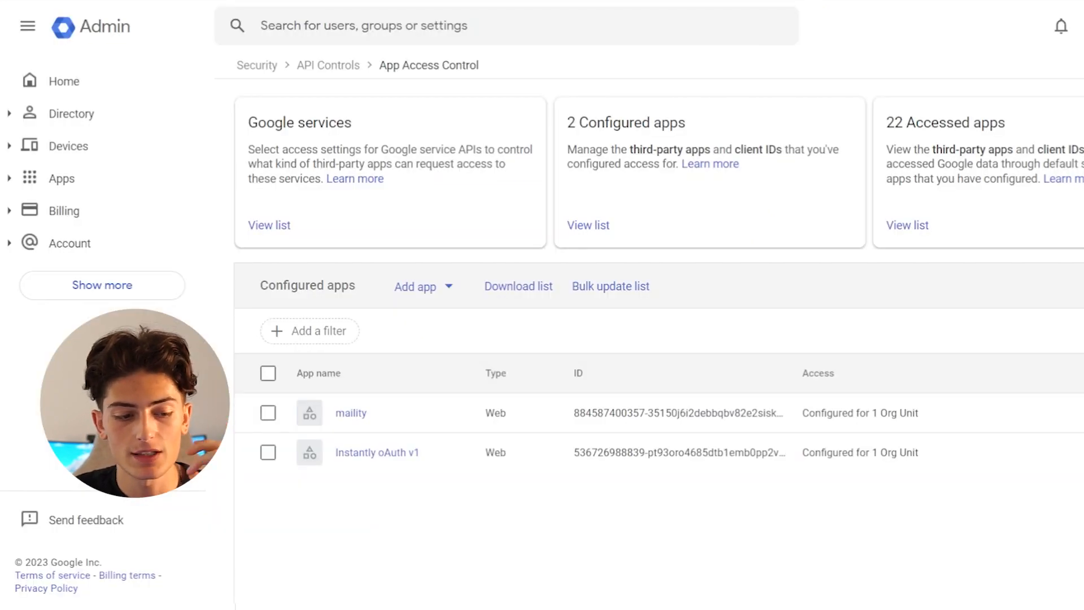
{"action": "left_click", "coordinate": [112, 74]}
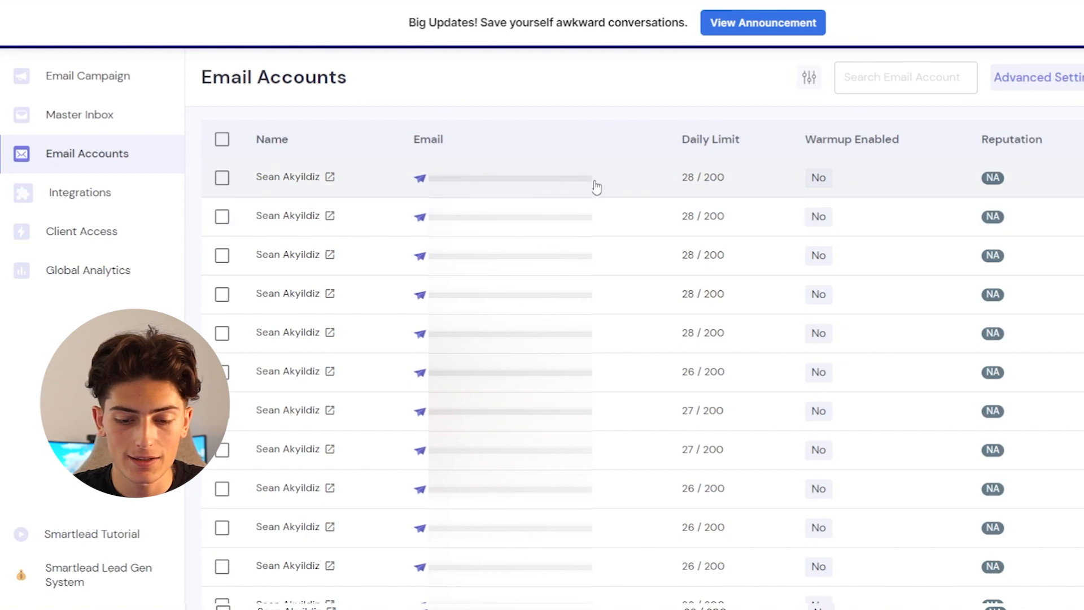
{"action": "left_click", "coordinate": [597, 185]}
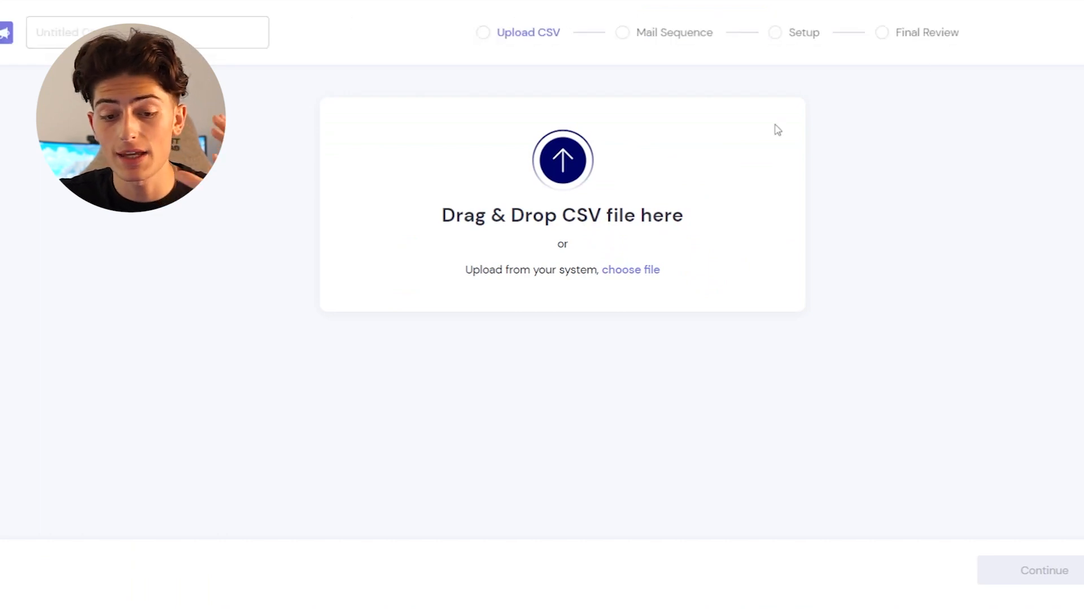
- Name the new campaign Test Campaign and upload Copy of 20-clean.csv, keeping the default CSV settings
{"action": "left_click", "coordinate": [166, 28]}
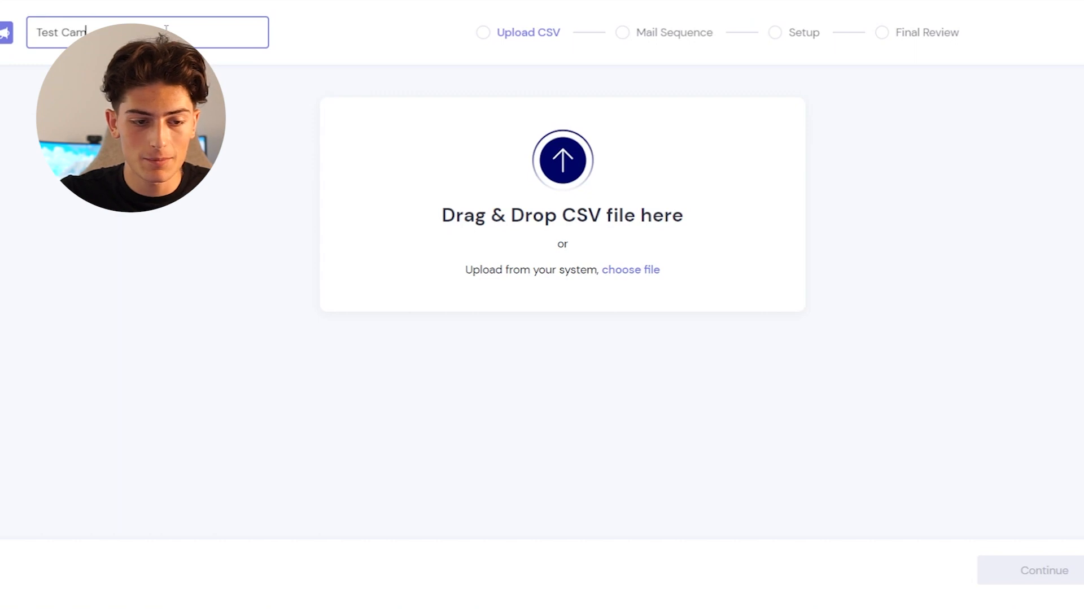
{"action": "left_click", "coordinate": [644, 271]}
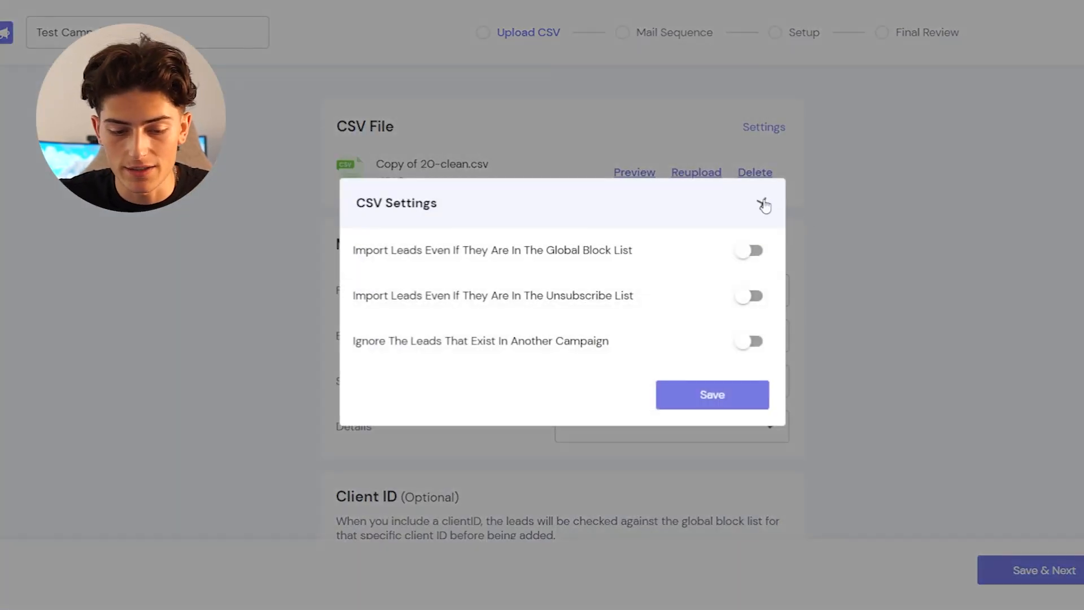
{"action": "left_click", "coordinate": [762, 203]}
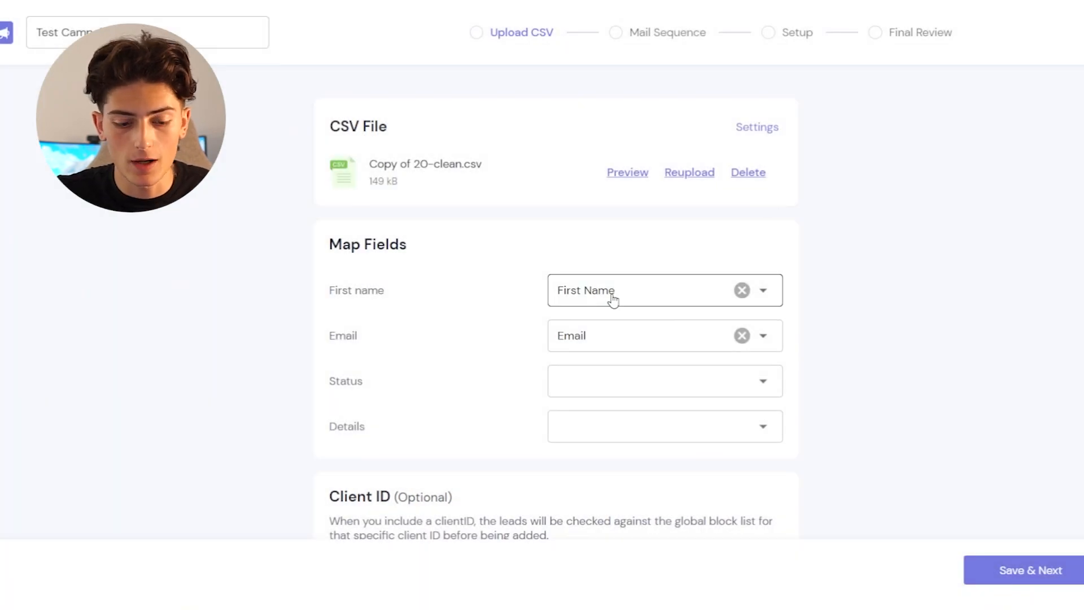
- Map the Status and Details columns of Copy of 20-clean.csv to Ignore Field
{"action": "left_click", "coordinate": [611, 393]}
{"action": "left_click_drag", "start_coordinate": [771, 204], "coordinate": [763, 332]}
{"action": "left_click", "coordinate": [687, 356]}
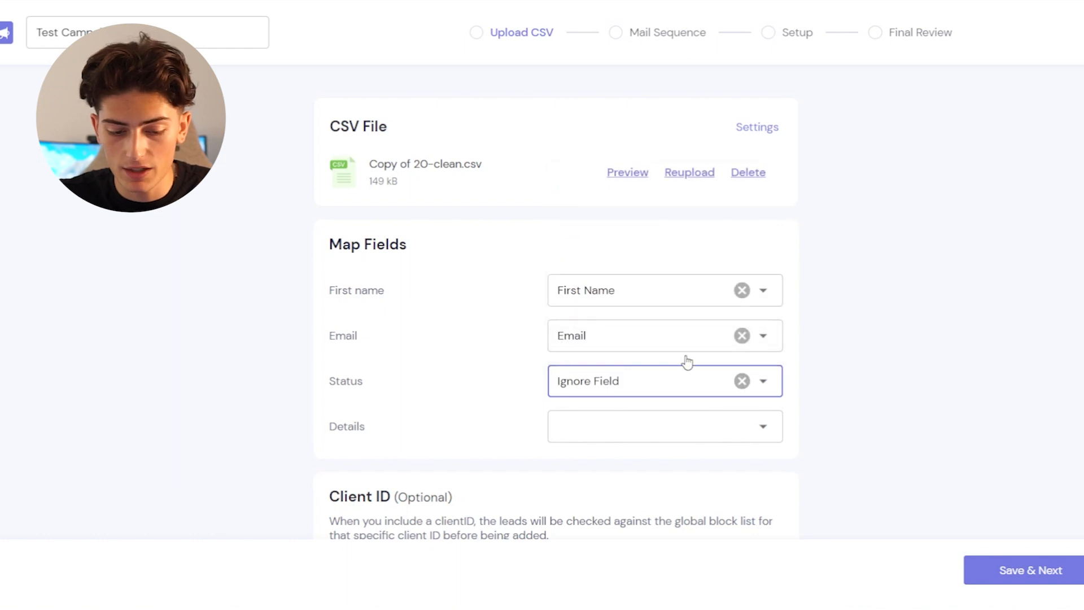
{"action": "left_click", "coordinate": [688, 432]}
{"action": "scroll", "coordinate": [671, 330], "scroll_direction": "down", "scroll_amount": 5}
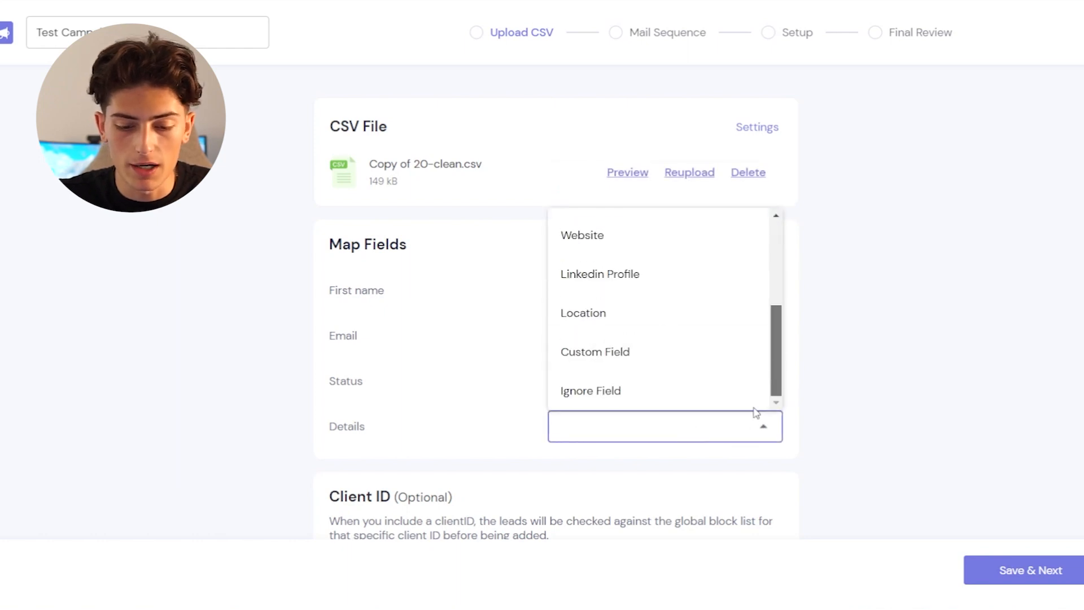
{"action": "left_click", "coordinate": [712, 406]}
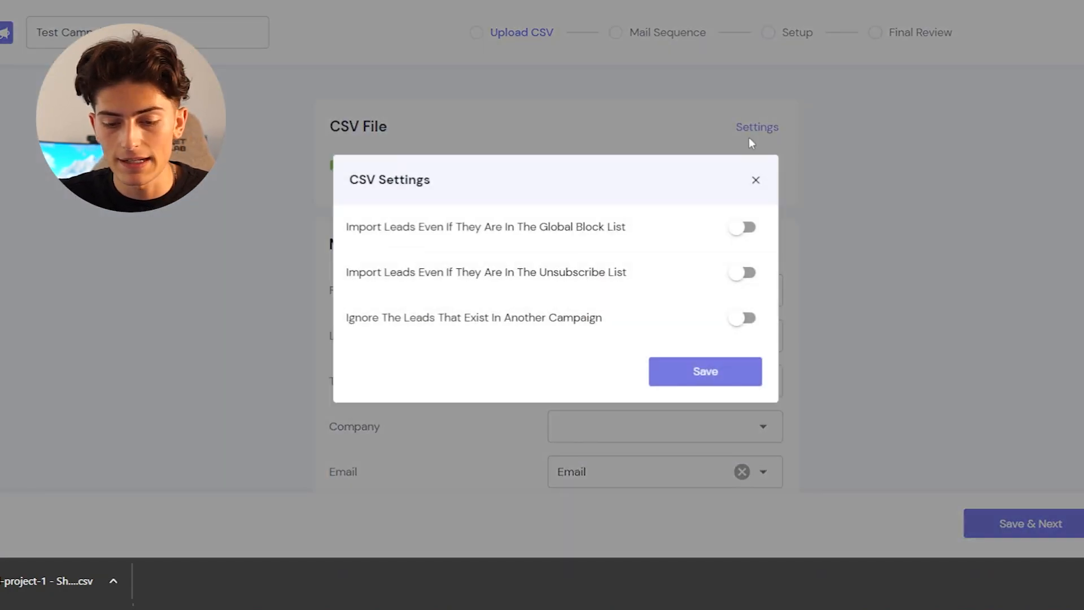
- Keep the default import settings for final-project-1 - Sheet1.csv, and map Title to Ignore Field and Company to Company Name
{"action": "left_click", "coordinate": [755, 179]}
{"action": "scroll", "coordinate": [756, 179], "scroll_direction": "down", "scroll_amount": 2}
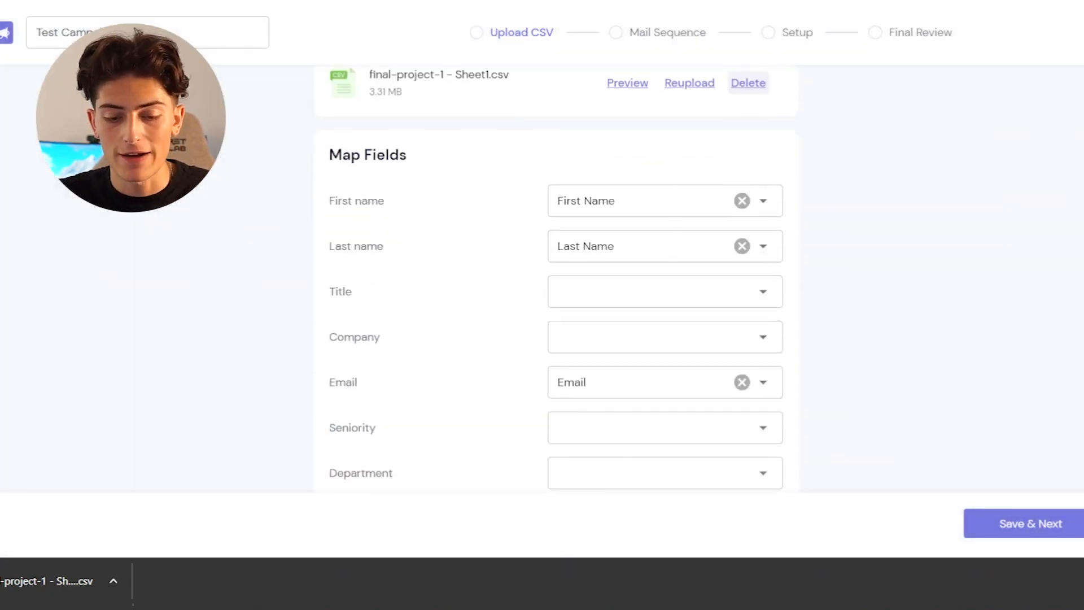
{"action": "scroll", "coordinate": [646, 271], "scroll_direction": "down", "scroll_amount": 1}
{"action": "left_click", "coordinate": [647, 260]}
{"action": "scroll", "coordinate": [638, 339], "scroll_direction": "down", "scroll_amount": 3}
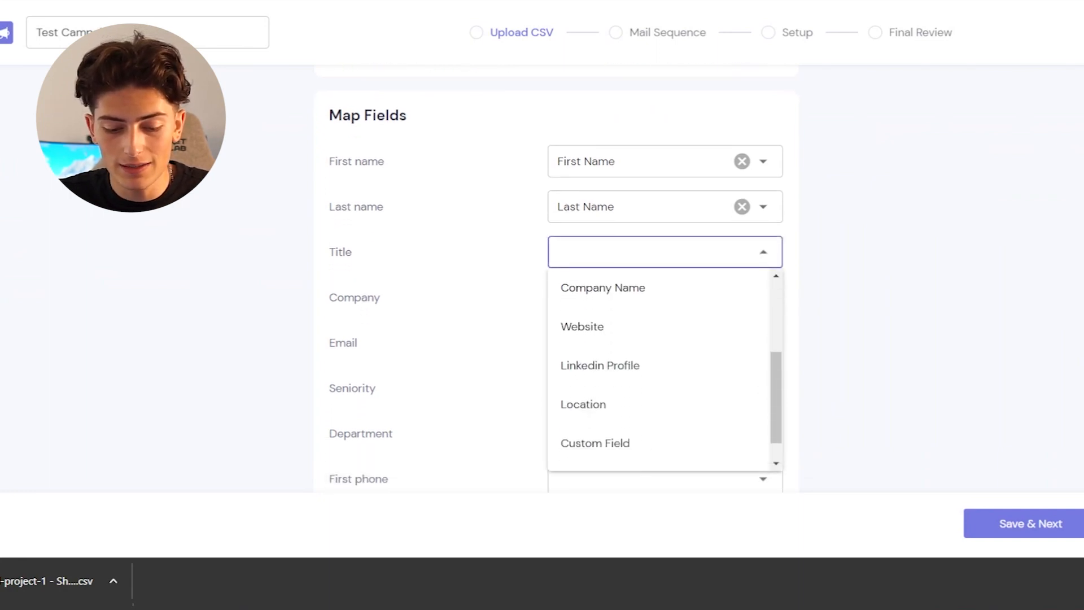
{"action": "left_click", "coordinate": [616, 449]}
{"action": "left_click", "coordinate": [622, 306]}
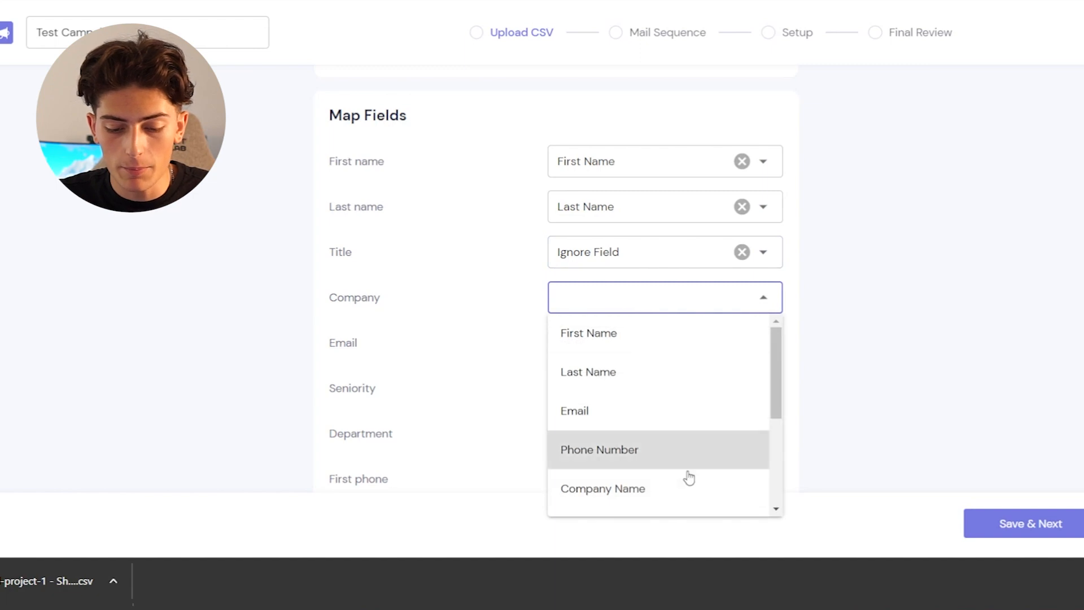
{"action": "left_click", "coordinate": [653, 490]}
- Map the Seniority and Department columns to Ignore Field
{"action": "scroll", "coordinate": [654, 493], "scroll_direction": "down", "scroll_amount": 3}
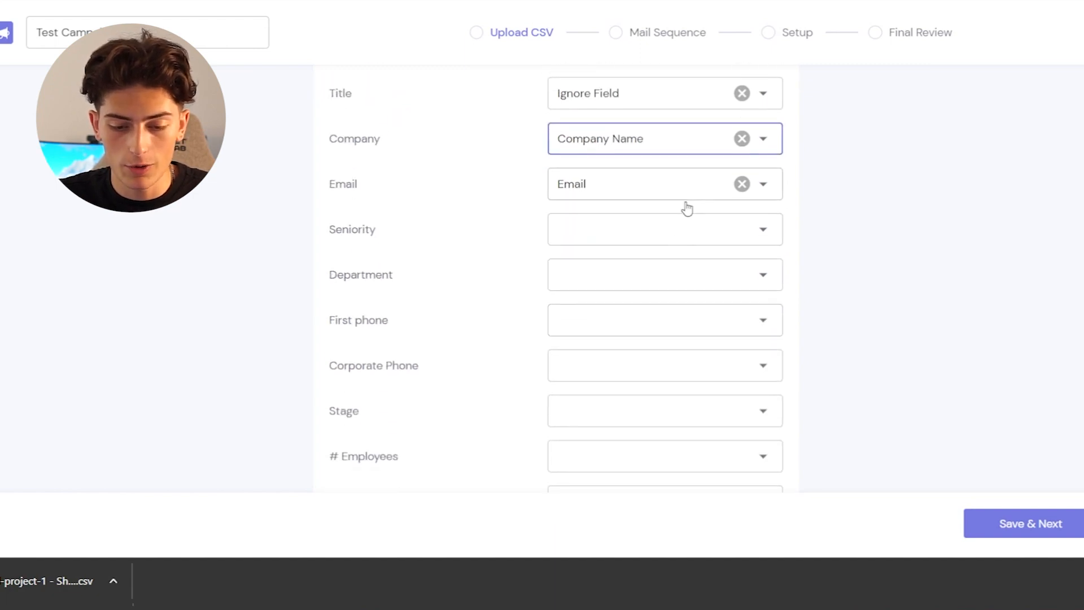
{"action": "left_click", "coordinate": [682, 231]}
{"action": "scroll", "coordinate": [661, 339], "scroll_direction": "down", "scroll_amount": 2}
{"action": "scroll", "coordinate": [649, 351], "scroll_direction": "down", "scroll_amount": 2}
{"action": "left_click", "coordinate": [610, 429]}
{"action": "left_click", "coordinate": [650, 275]}
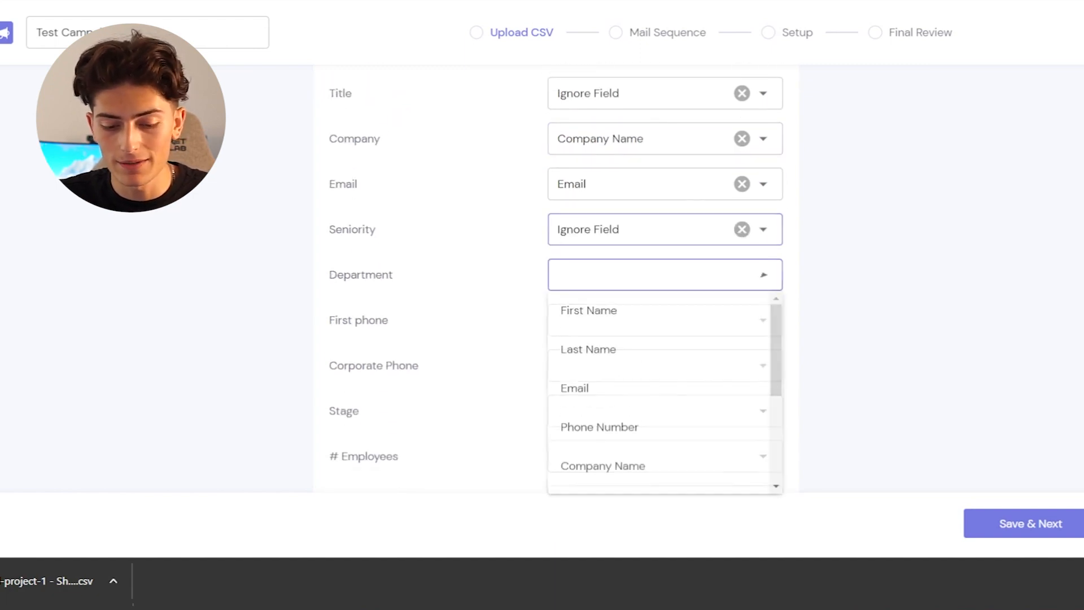
{"action": "scroll", "coordinate": [649, 395], "scroll_direction": "down", "scroll_amount": 4}
{"action": "left_click", "coordinate": [591, 474]}
- Map First phone to Phone Number and Corporate Phone to Ignore Field
{"action": "scroll", "coordinate": [649, 339], "scroll_direction": "down", "scroll_amount": 1}
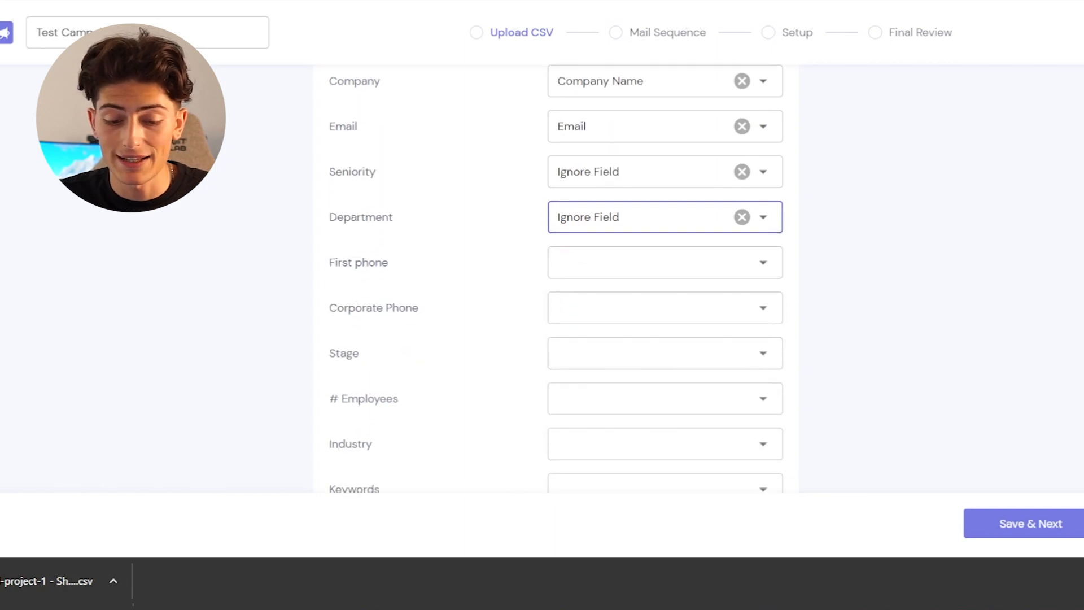
{"action": "left_click", "coordinate": [650, 255]}
{"action": "scroll", "coordinate": [649, 395], "scroll_direction": "down", "scroll_amount": 4}
{"action": "left_click", "coordinate": [590, 452]}
{"action": "left_click", "coordinate": [650, 300]}
{"action": "scroll", "coordinate": [650, 424], "scroll_direction": "down", "scroll_amount": 4}
{"action": "left_click", "coordinate": [591, 499]}
{"action": "left_click", "coordinate": [763, 255]}
{"action": "scroll", "coordinate": [650, 395], "scroll_direction": "up", "scroll_amount": 3}
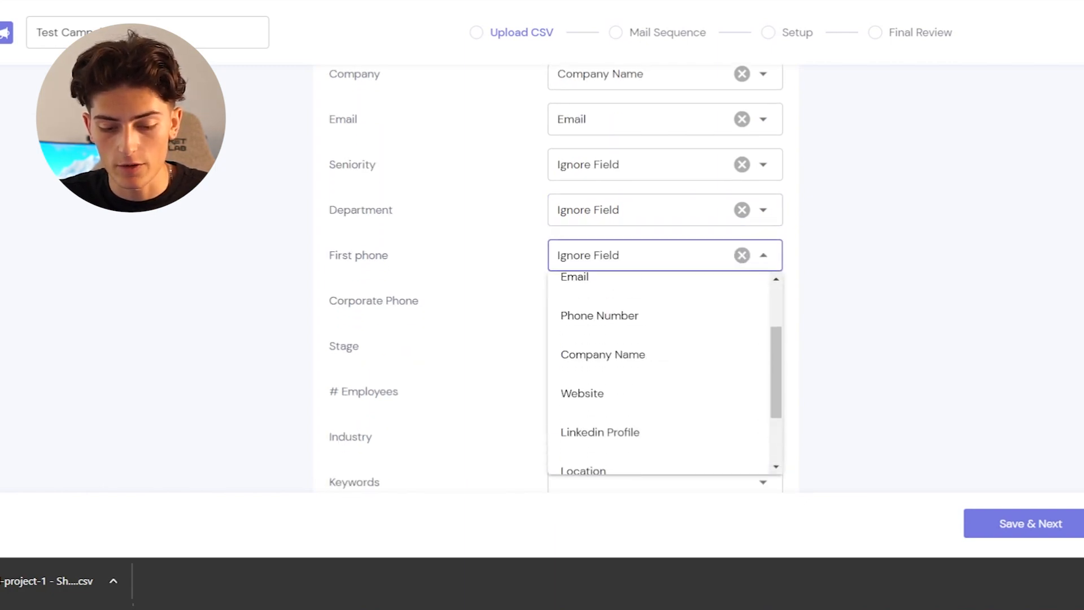
{"action": "left_click", "coordinate": [601, 315]}
- Map the Stage and # Employees columns to Ignore Field
{"action": "scroll", "coordinate": [621, 339], "scroll_direction": "down", "scroll_amount": 1}
{"action": "left_click", "coordinate": [649, 276]}
{"action": "scroll", "coordinate": [658, 395], "scroll_direction": "down", "scroll_amount": 4}
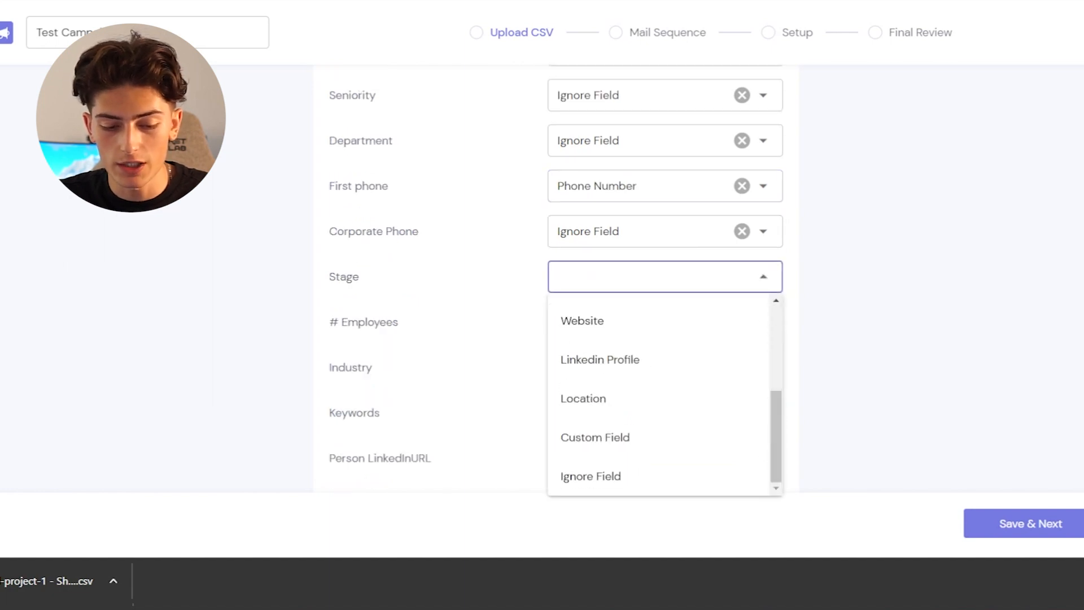
{"action": "left_click", "coordinate": [590, 476]}
{"action": "left_click", "coordinate": [650, 322]}
{"action": "scroll", "coordinate": [658, 440], "scroll_direction": "down", "scroll_amount": 4}
{"action": "left_click", "coordinate": [591, 522]}
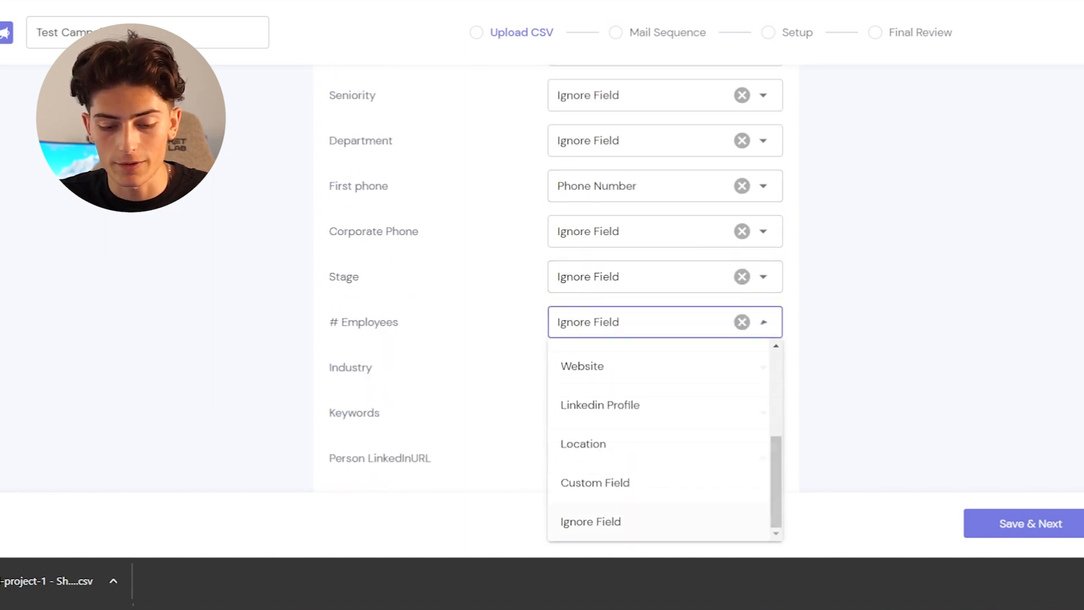
- Map the Industry and Keywords columns to Ignore Field
{"action": "left_click", "coordinate": [650, 367]}
{"action": "scroll", "coordinate": [658, 254], "scroll_direction": "down", "scroll_amount": 4}
{"action": "left_click", "coordinate": [591, 332]}
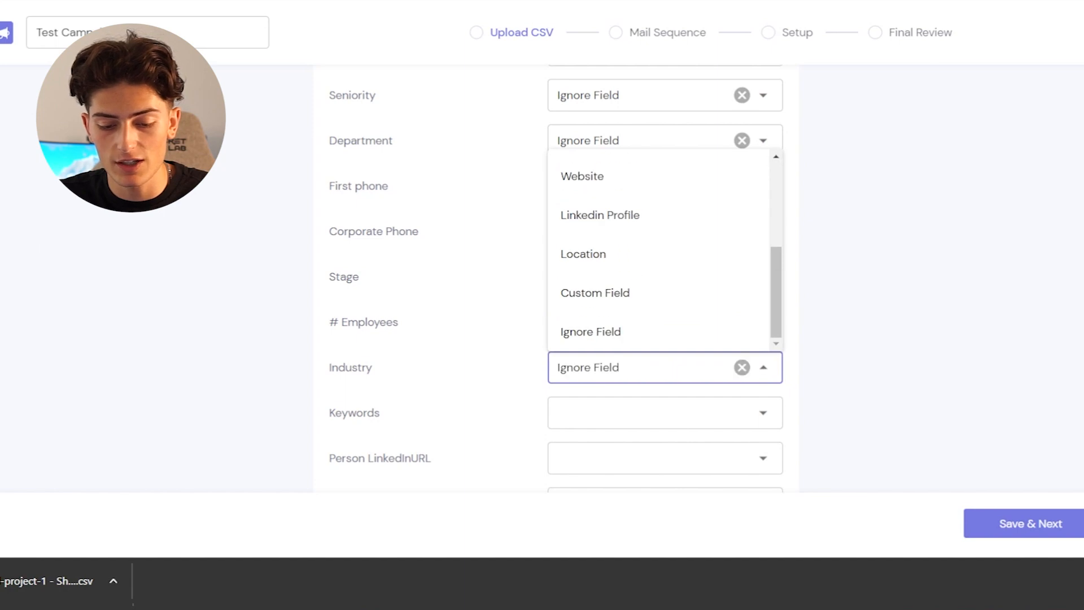
{"action": "left_click", "coordinate": [649, 412]}
{"action": "scroll", "coordinate": [658, 283], "scroll_direction": "down", "scroll_amount": 4}
{"action": "left_click", "coordinate": [590, 375]}
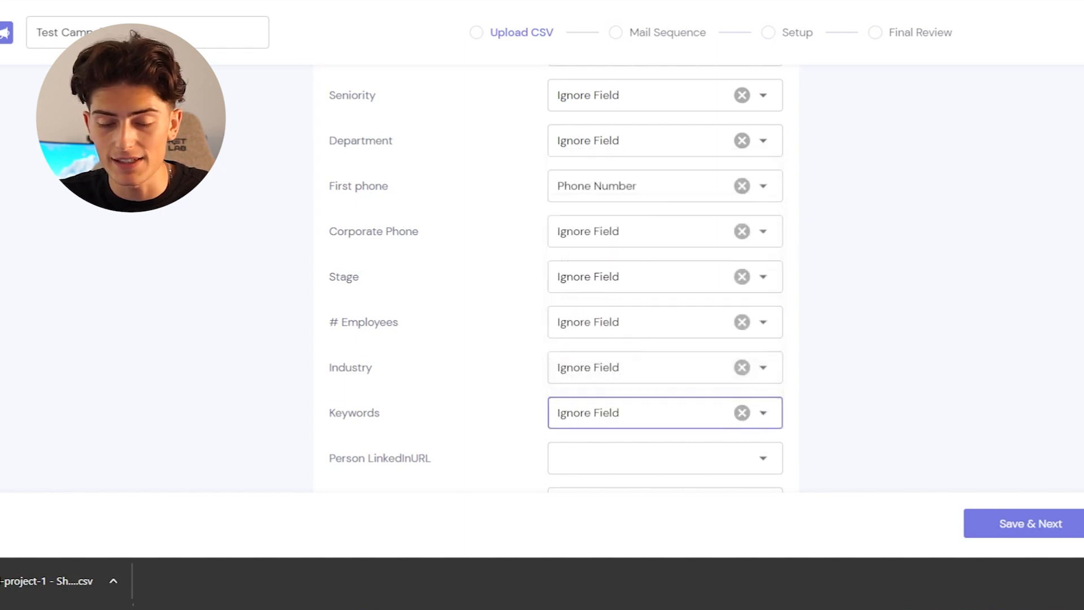
- Review the column mappings made so far and map Person LinkedInURL to Linkedin Profile
{"action": "scroll", "coordinate": [556, 276], "scroll_direction": "down", "scroll_amount": 2}
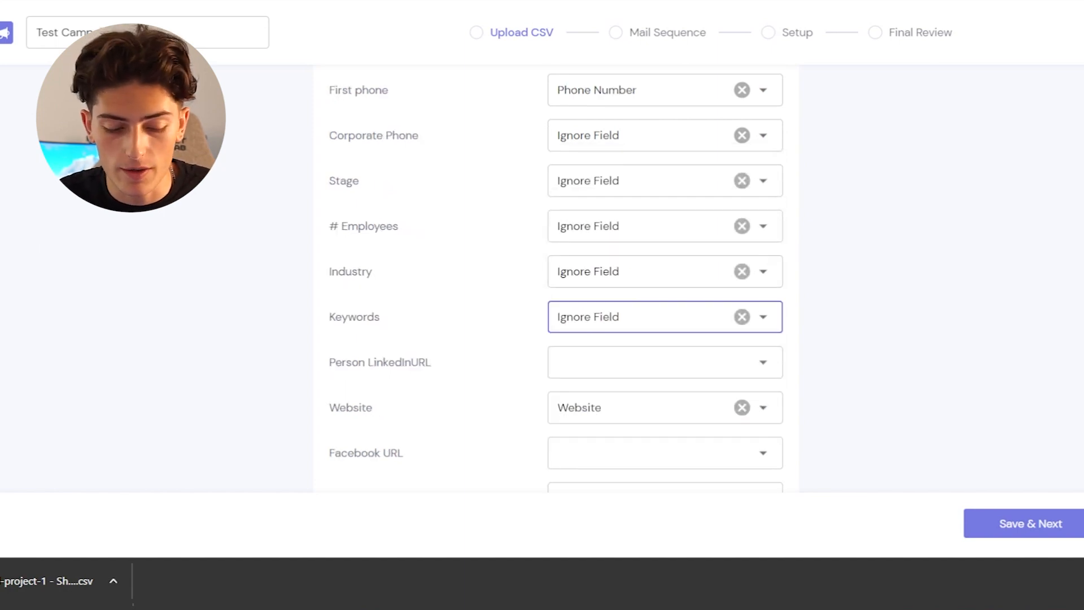
{"action": "scroll", "coordinate": [679, 375], "scroll_direction": "up", "scroll_amount": 4}
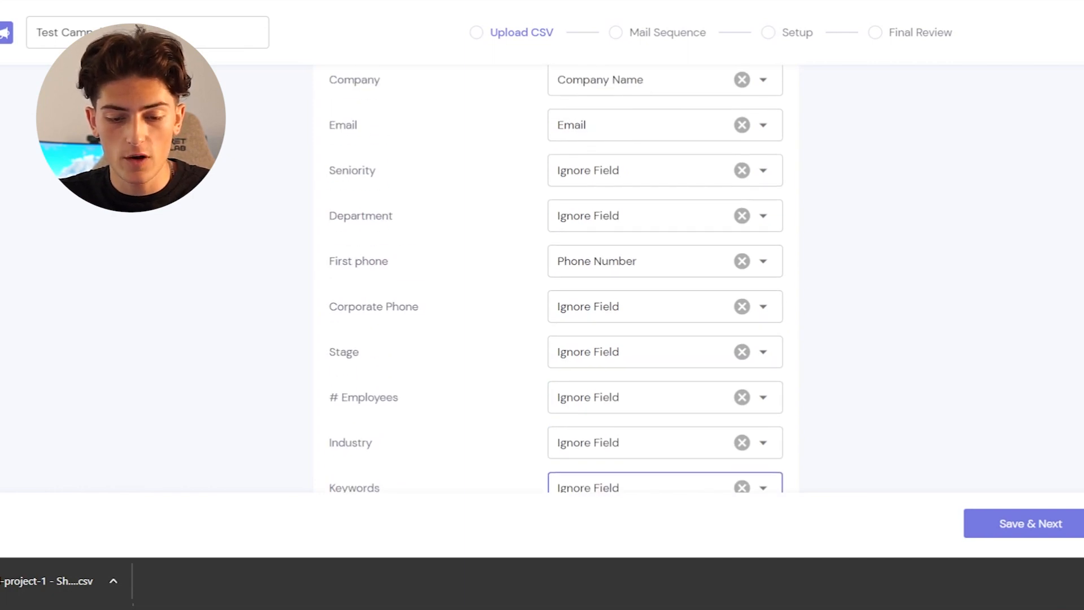
{"action": "scroll", "coordinate": [556, 276], "scroll_direction": "up", "scroll_amount": 2}
{"action": "scroll", "coordinate": [627, 248], "scroll_direction": "up", "scroll_amount": 1}
{"action": "scroll", "coordinate": [626, 248], "scroll_direction": "down", "scroll_amount": 8}
{"action": "left_click", "coordinate": [627, 257]}
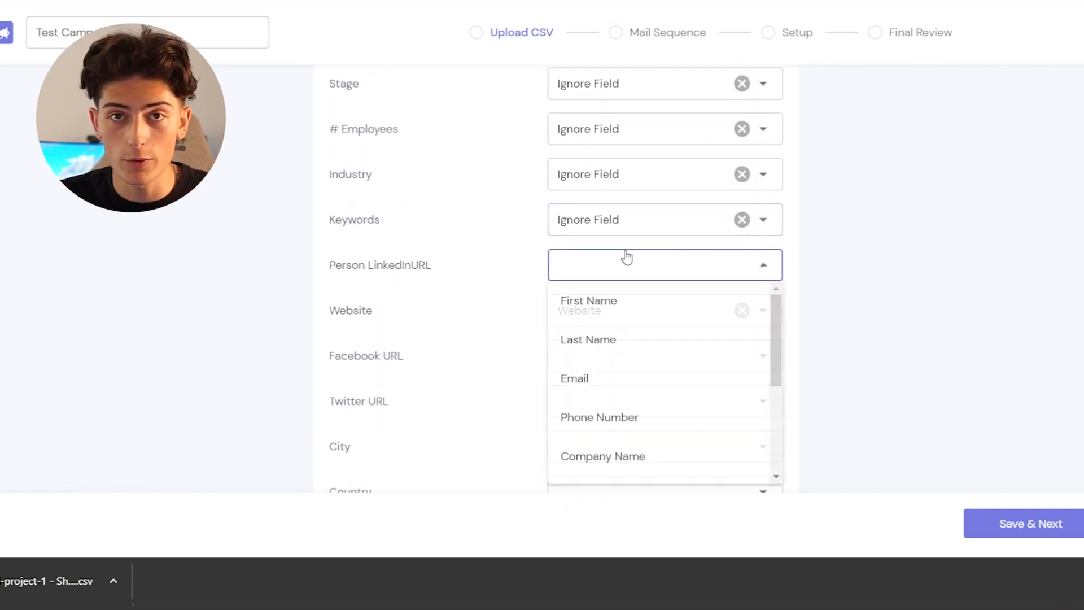
{"action": "left_click_drag", "start_coordinate": [771, 340], "coordinate": [768, 423]}
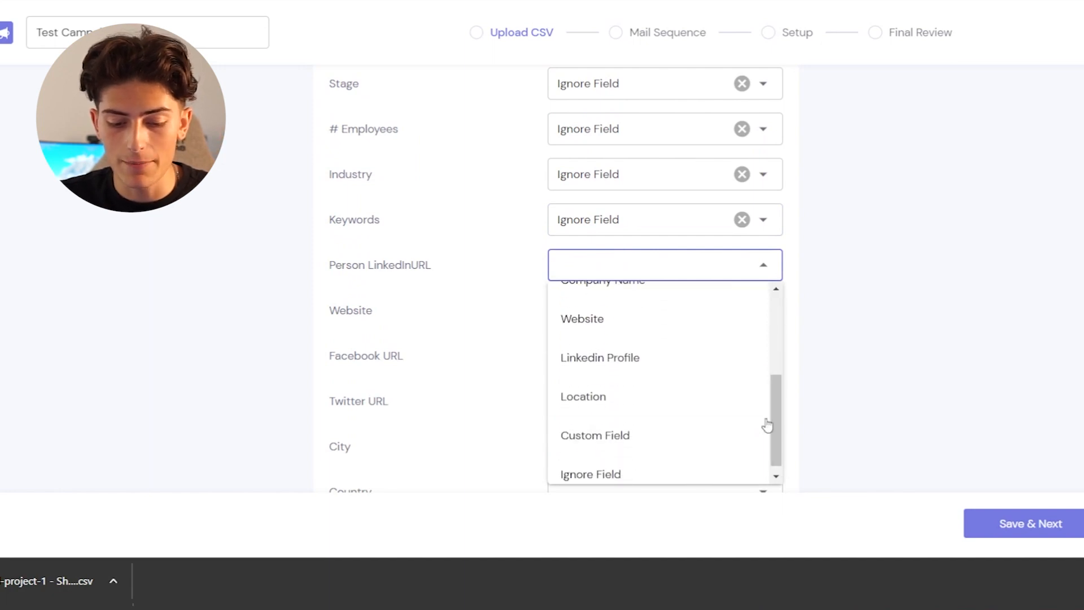
{"action": "left_click", "coordinate": [648, 361]}
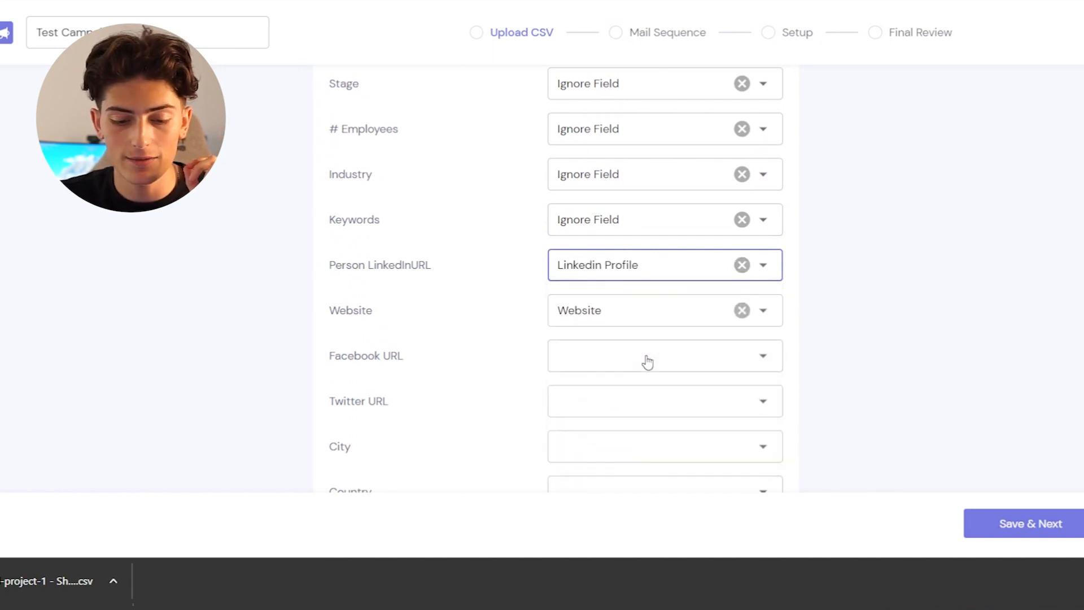
- Map Facebook URL to Ignore Field and Twitter URL to Custom Field
{"action": "left_click", "coordinate": [703, 365]}
{"action": "left_click_drag", "start_coordinate": [775, 211], "coordinate": [759, 315]}
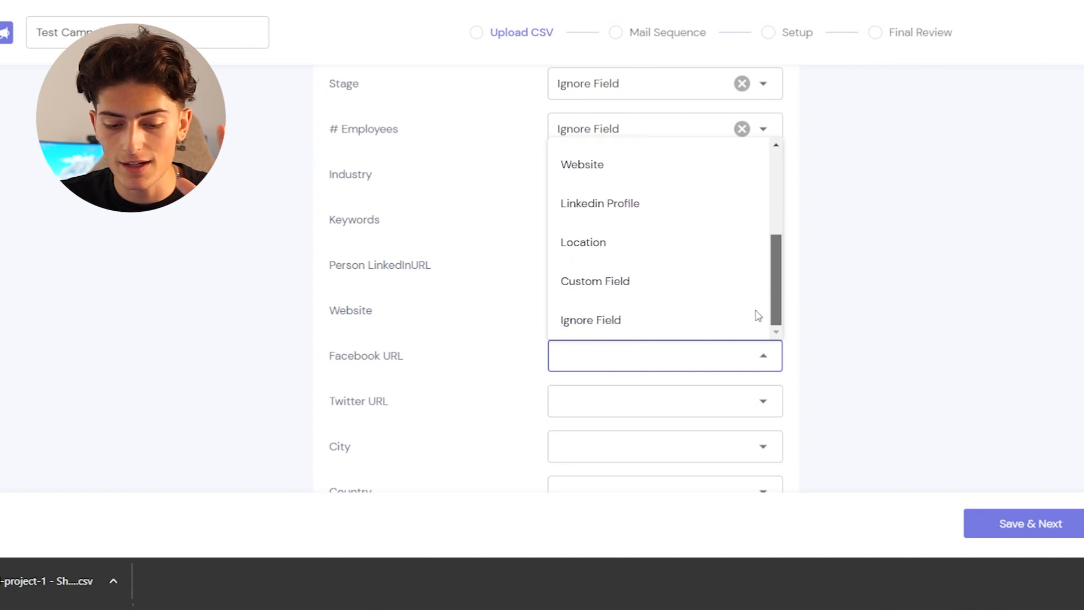
{"action": "left_click", "coordinate": [703, 320]}
{"action": "left_click", "coordinate": [702, 402]}
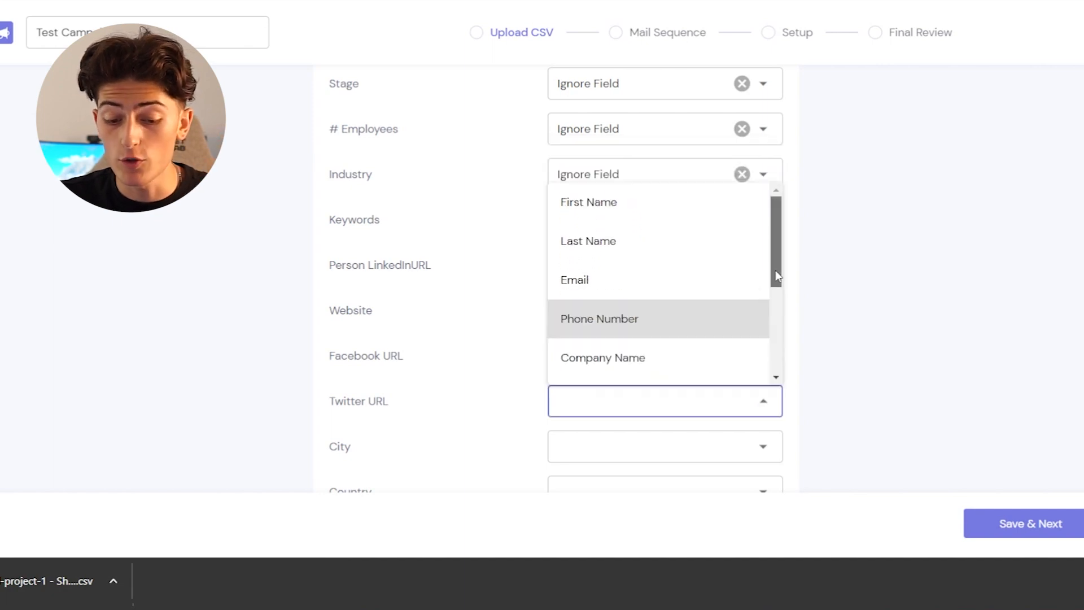
{"action": "left_click_drag", "start_coordinate": [775, 270], "coordinate": [760, 394]}
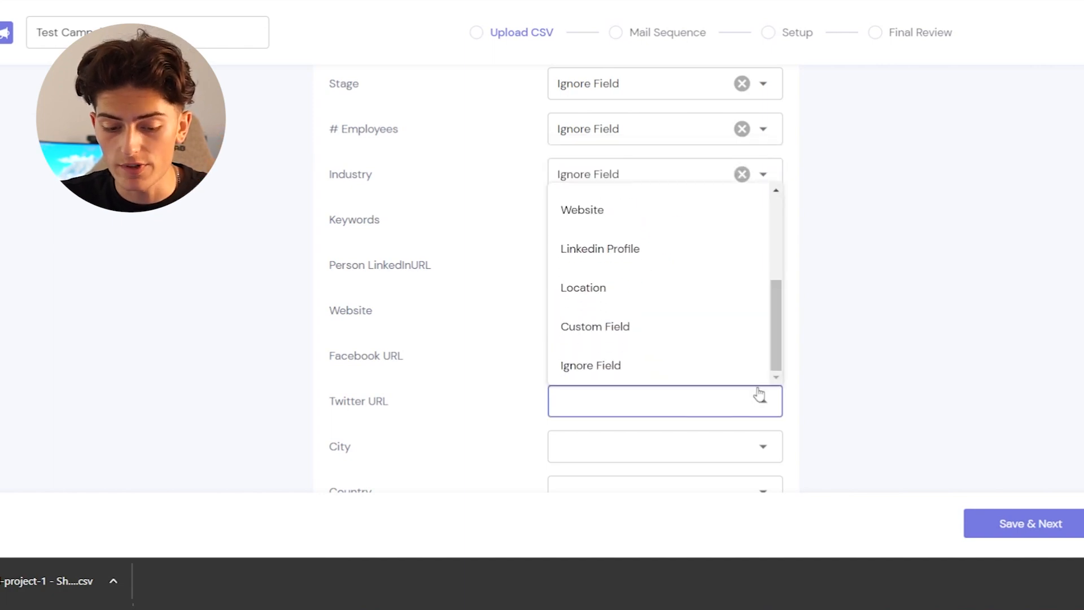
{"action": "left_click", "coordinate": [700, 336]}
- Save the column mapping to import the leads, and acknowledge the import alert and file summary to reach the mail sequence
{"action": "scroll", "coordinate": [557, 277], "scroll_direction": "down", "scroll_amount": 6}
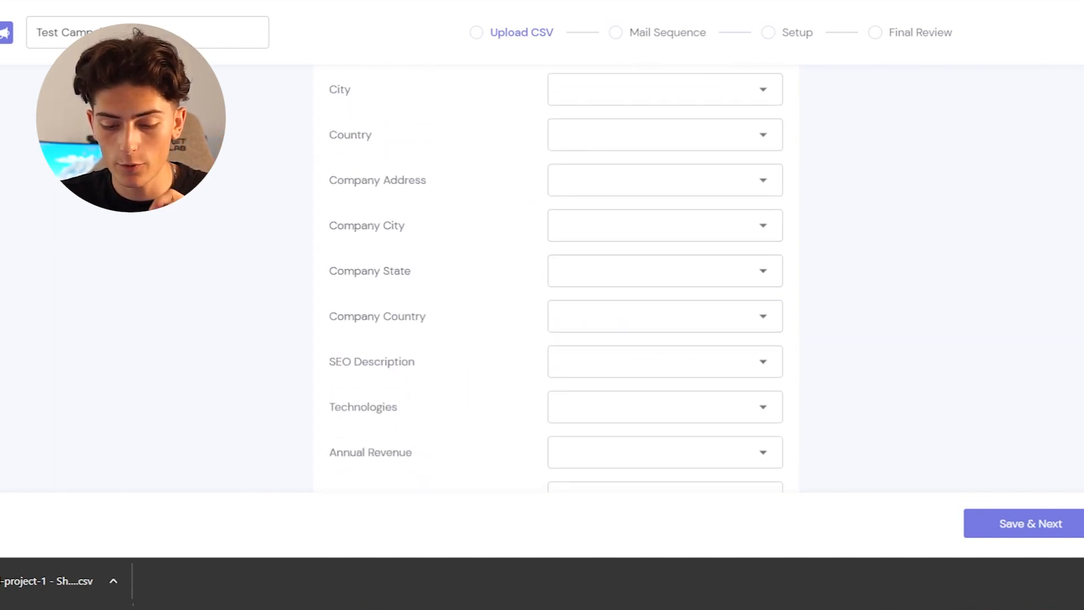
{"action": "left_click", "coordinate": [977, 526]}
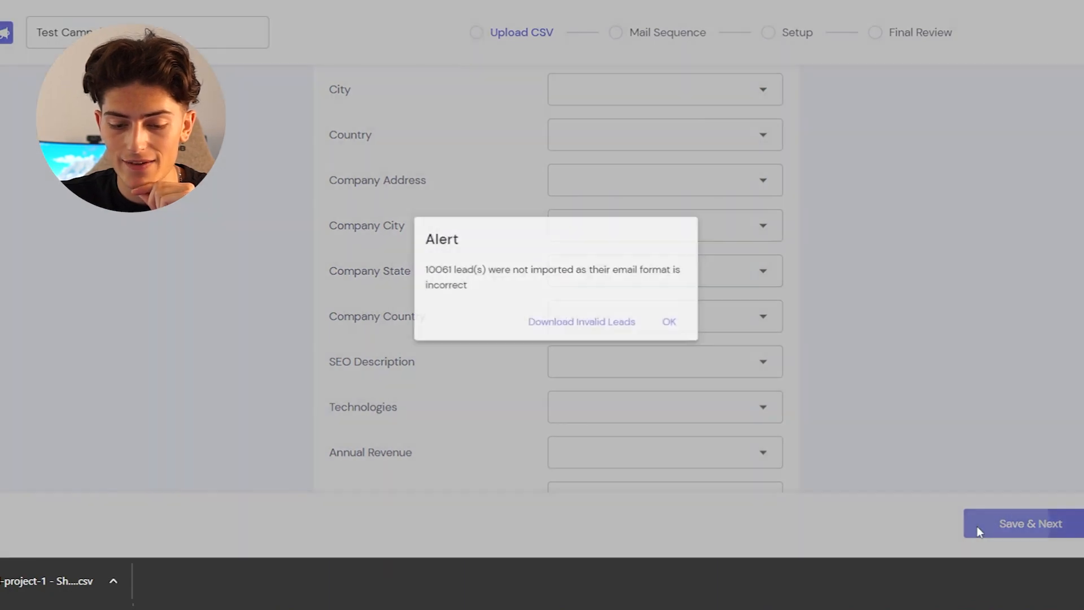
{"action": "left_click", "coordinate": [686, 326]}
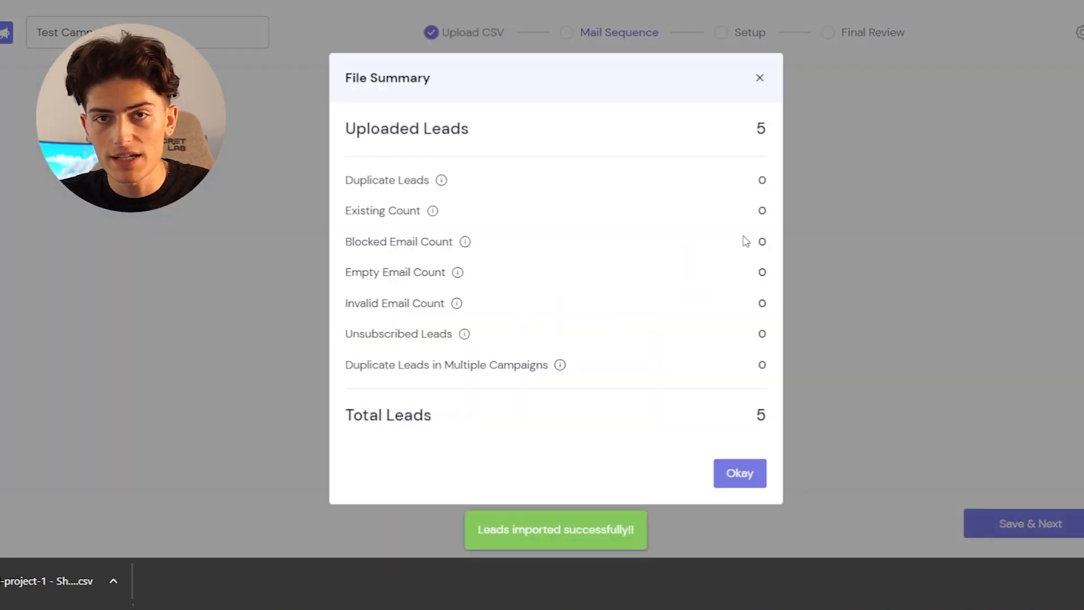
{"action": "left_click", "coordinate": [750, 478]}
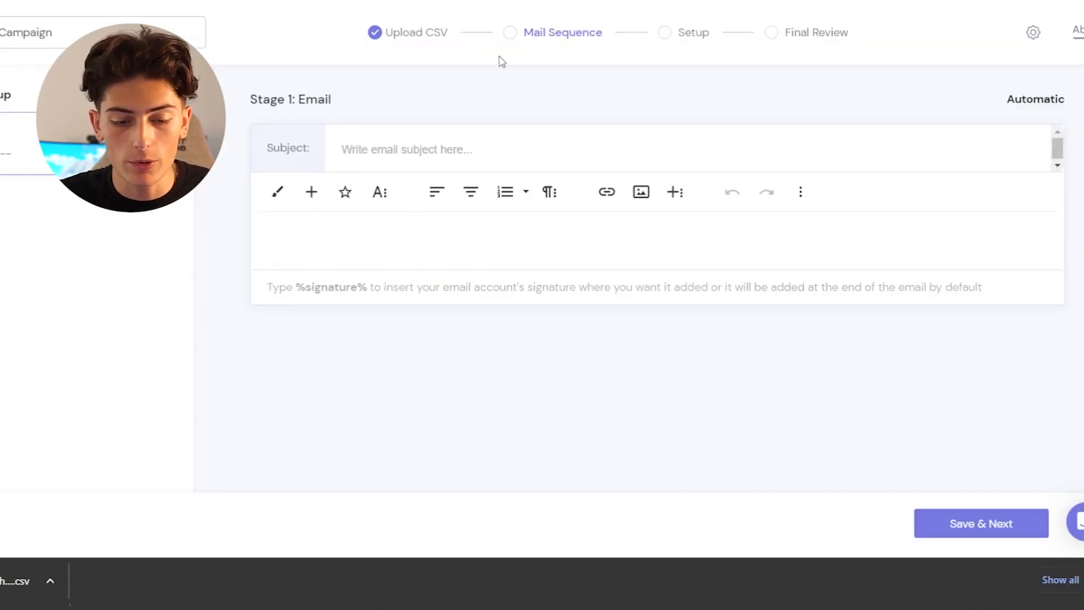
- Set the Stage 1 email subject to "Quick Question" and copy the contact's Initial Pitch script for the email body
{"action": "type", "text": "Quick Q"}
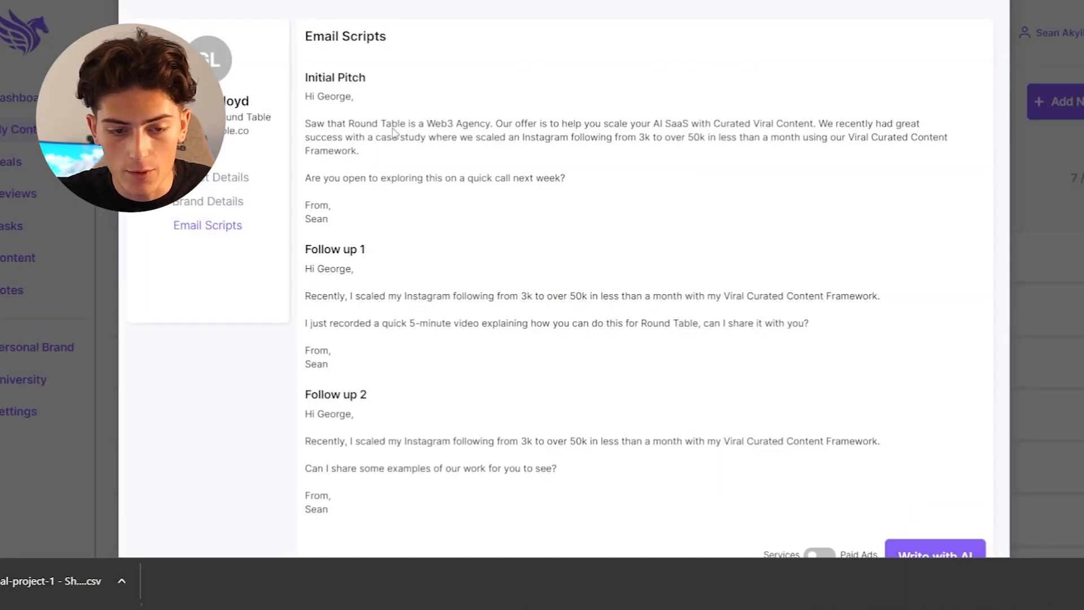
{"action": "left_click_drag", "start_coordinate": [345, 223], "coordinate": [307, 97]}
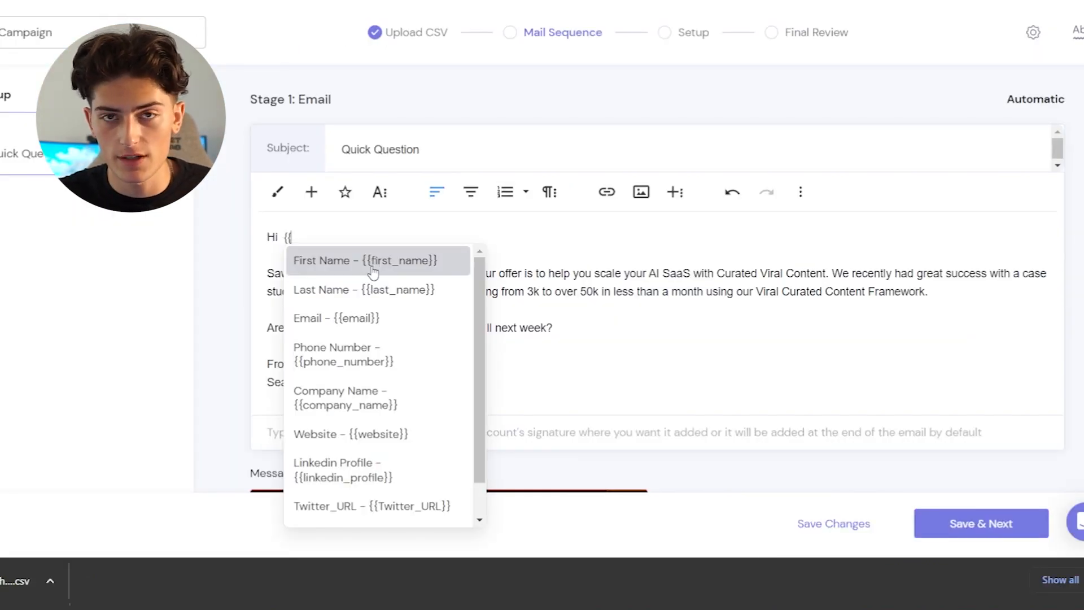
- Complete the greeting with the {{first_name}} variable and a comma, and select the body's opening sentence about Round Table
{"action": "left_click", "coordinate": [372, 266]}
{"action": "type", "text": ","}
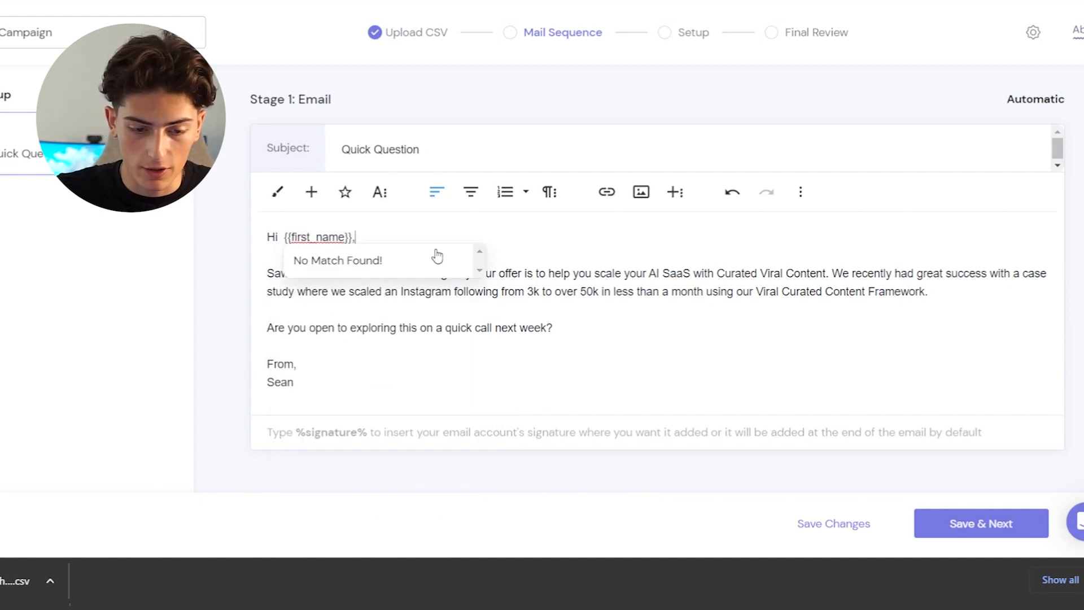
{"action": "left_click", "coordinate": [283, 242]}
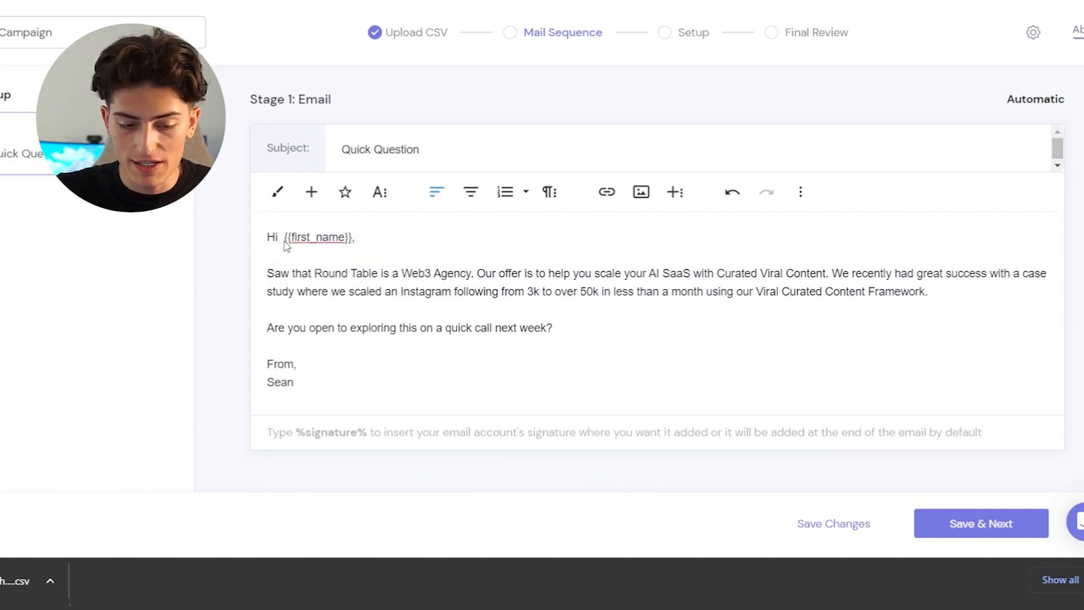
{"action": "left_click_drag", "start_coordinate": [475, 274], "coordinate": [268, 275]}
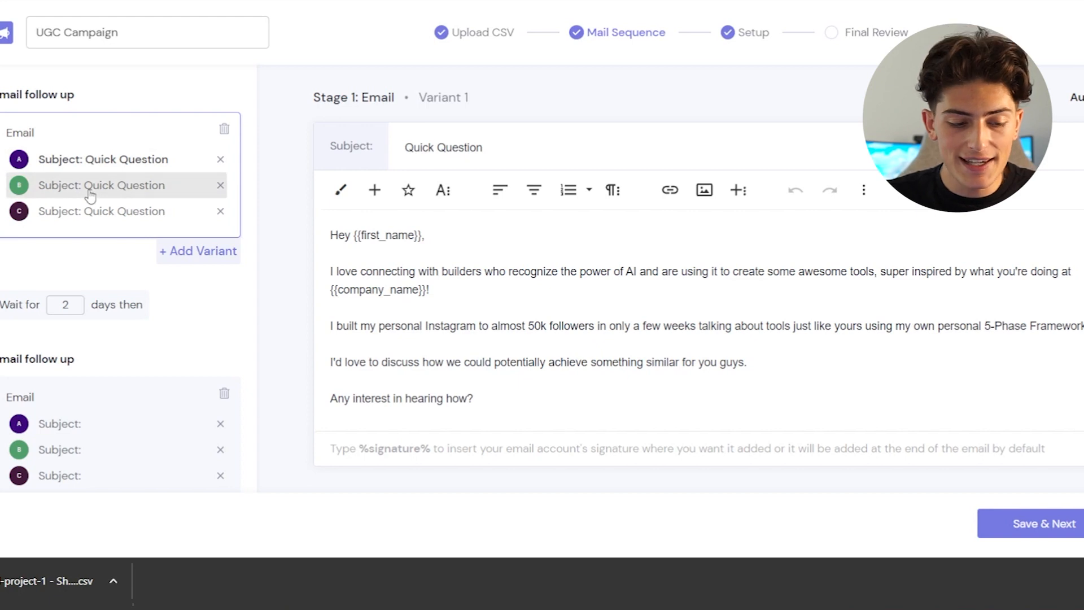
- Compare the three Stage 1 email variants of the UGC Campaign
{"action": "left_click", "coordinate": [90, 195]}
{"action": "left_click", "coordinate": [103, 217]}
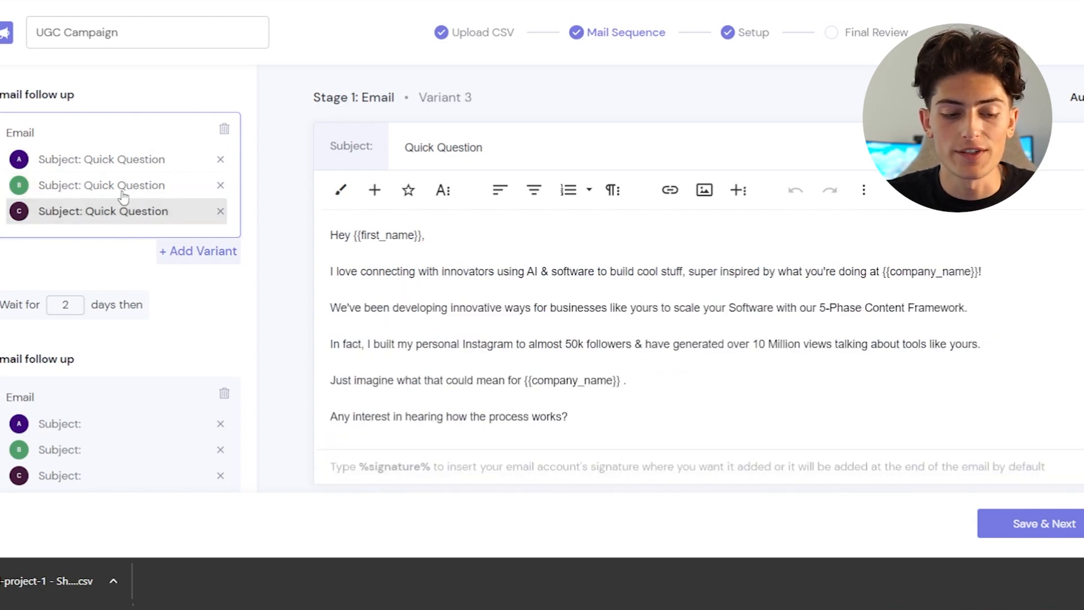
{"action": "left_click", "coordinate": [125, 192]}
{"action": "left_click", "coordinate": [145, 160]}
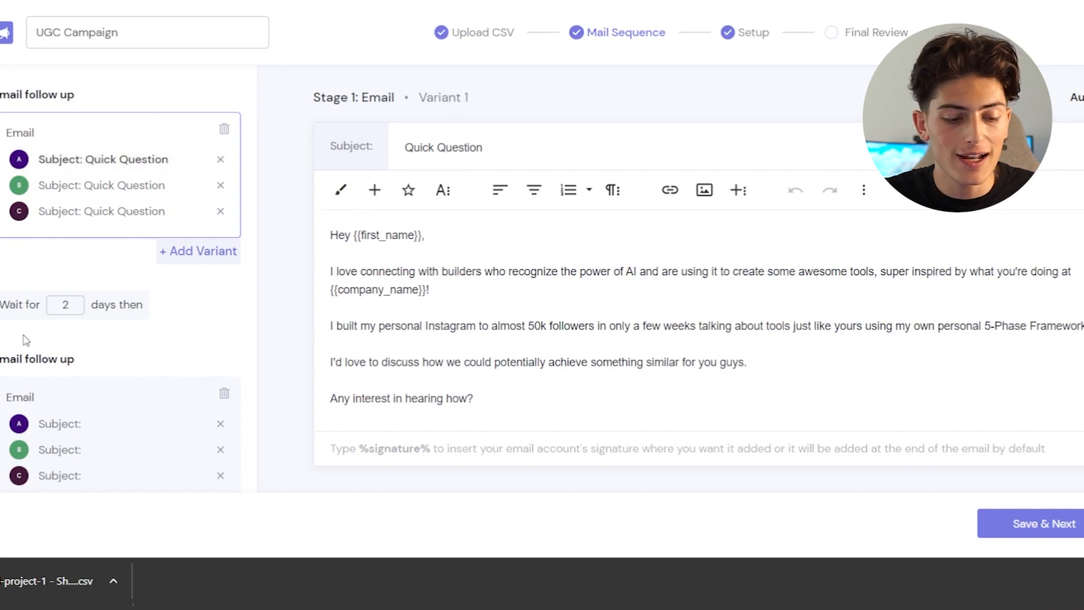
- Examine the Stage 2 follow-up variants of the UGC Campaign and their message text
{"action": "scroll", "coordinate": [113, 304], "scroll_direction": "down", "scroll_amount": 2}
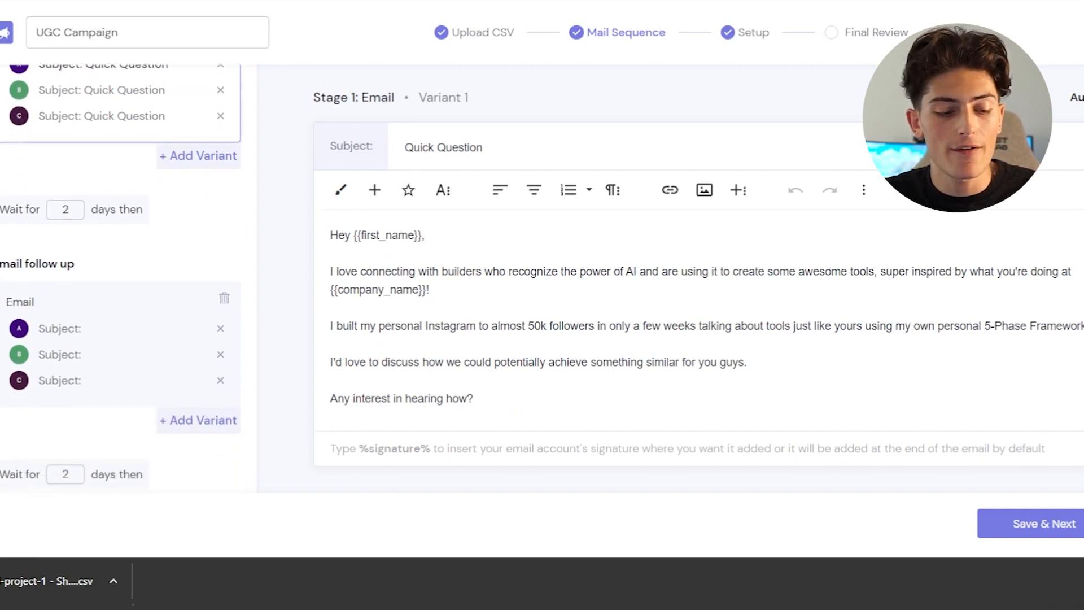
{"action": "left_click", "coordinate": [101, 326]}
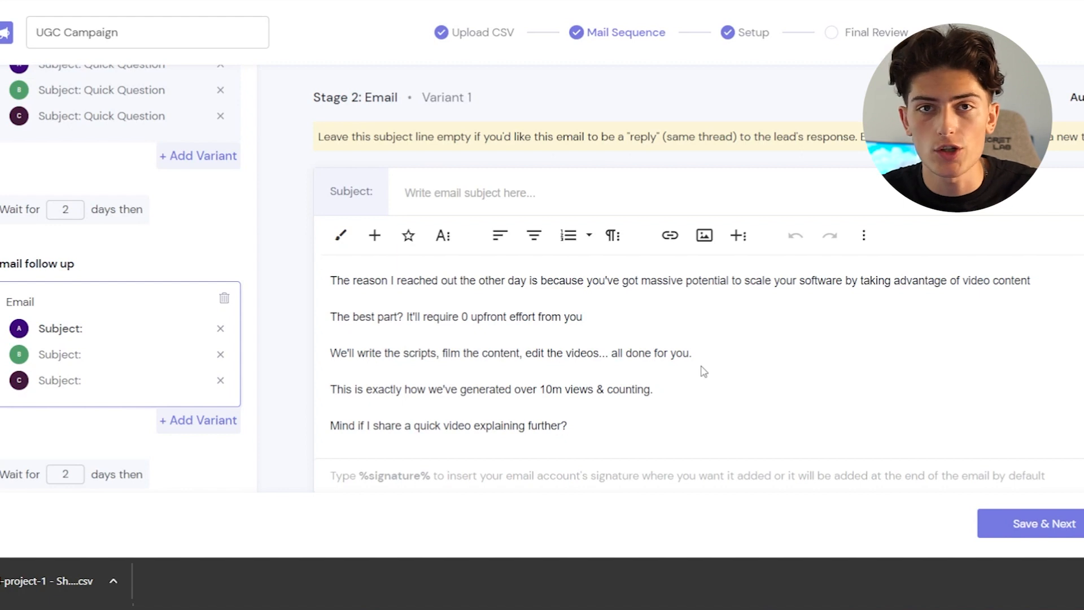
{"action": "scroll", "coordinate": [703, 371], "scroll_direction": "down", "scroll_amount": 1}
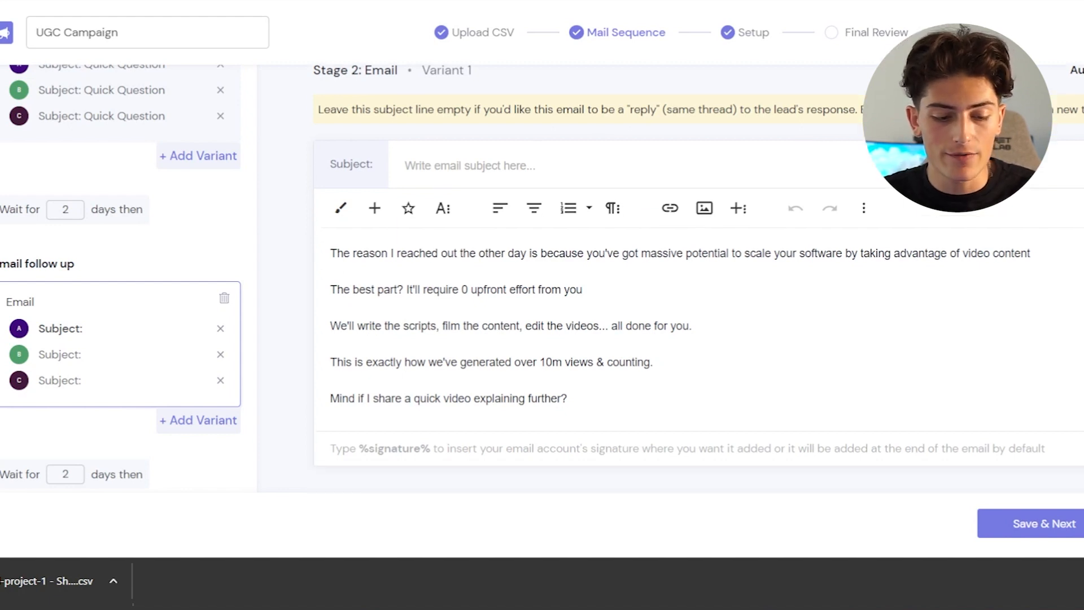
{"action": "left_click", "coordinate": [41, 355]}
{"action": "left_click", "coordinate": [56, 384]}
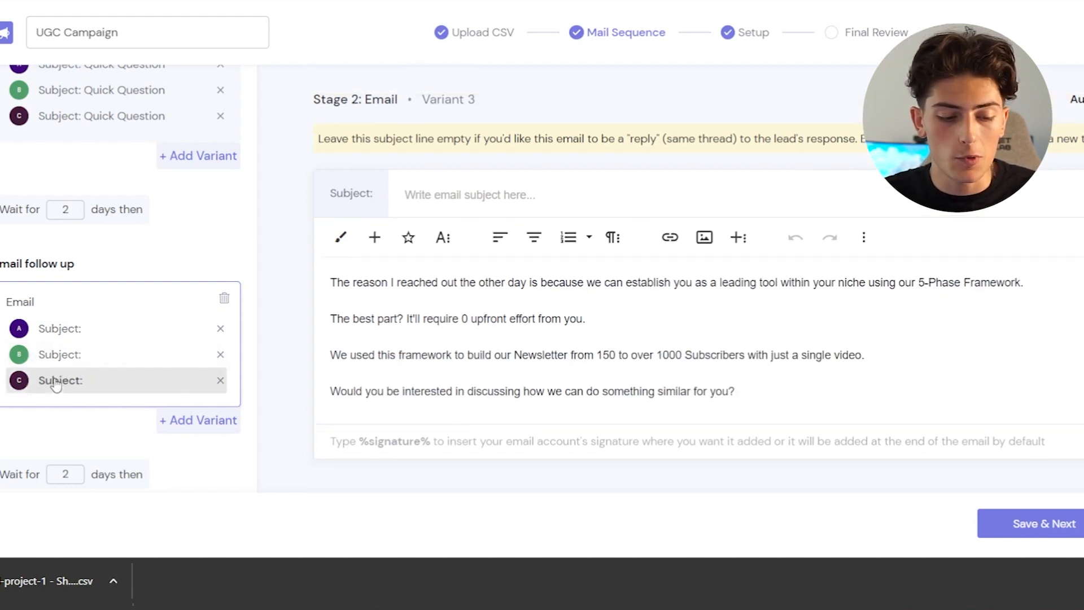
{"action": "left_click", "coordinate": [100, 326]}
{"action": "scroll", "coordinate": [99, 326], "scroll_direction": "up", "scroll_amount": 2}
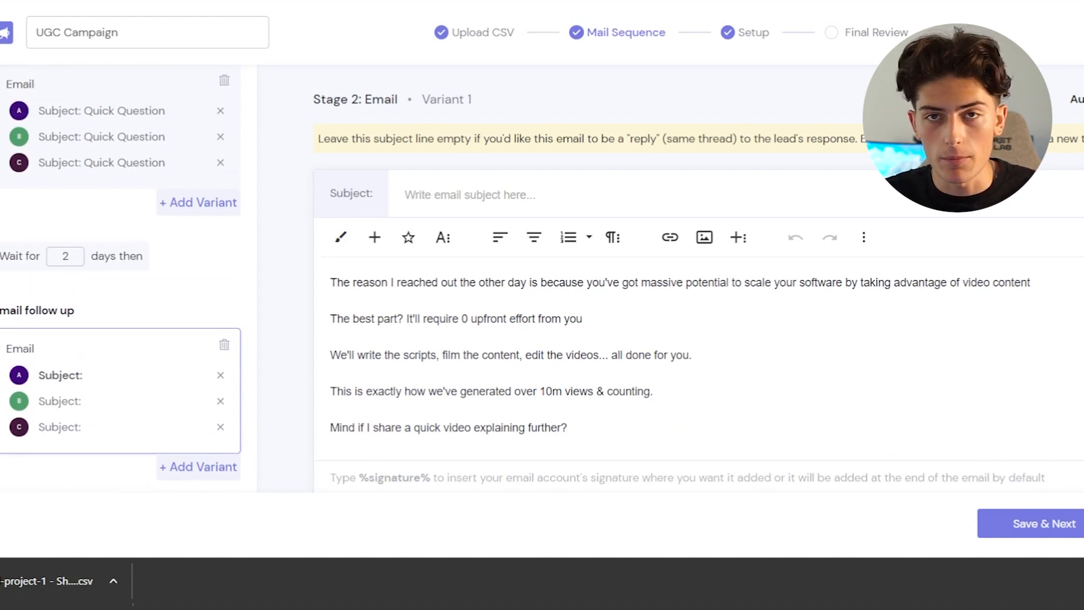
{"action": "scroll", "coordinate": [120, 282], "scroll_direction": "down", "scroll_amount": 2}
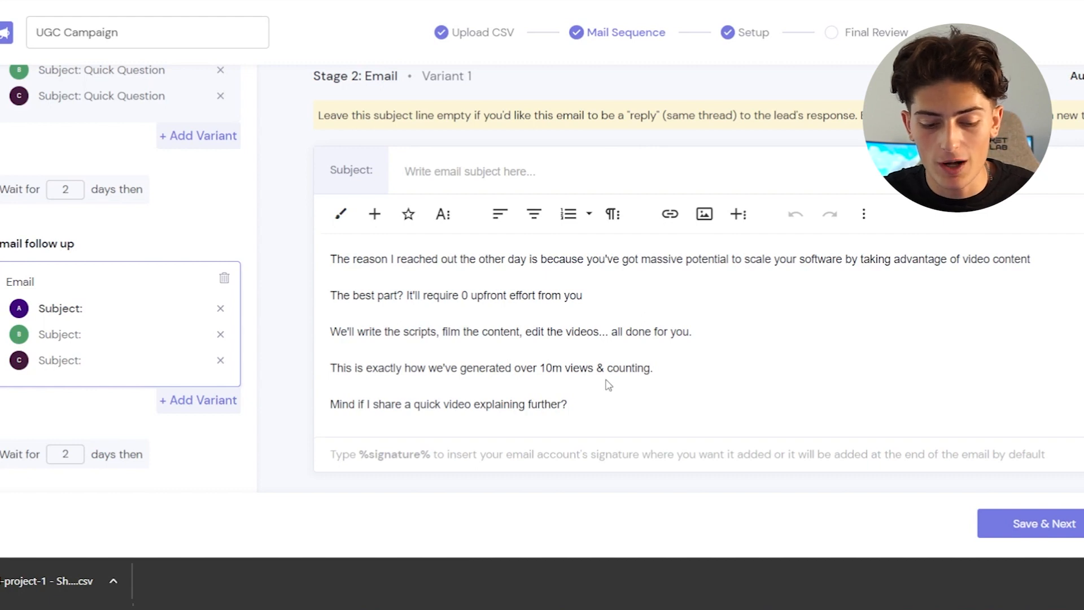
{"action": "scroll", "coordinate": [608, 384], "scroll_direction": "down", "scroll_amount": 1}
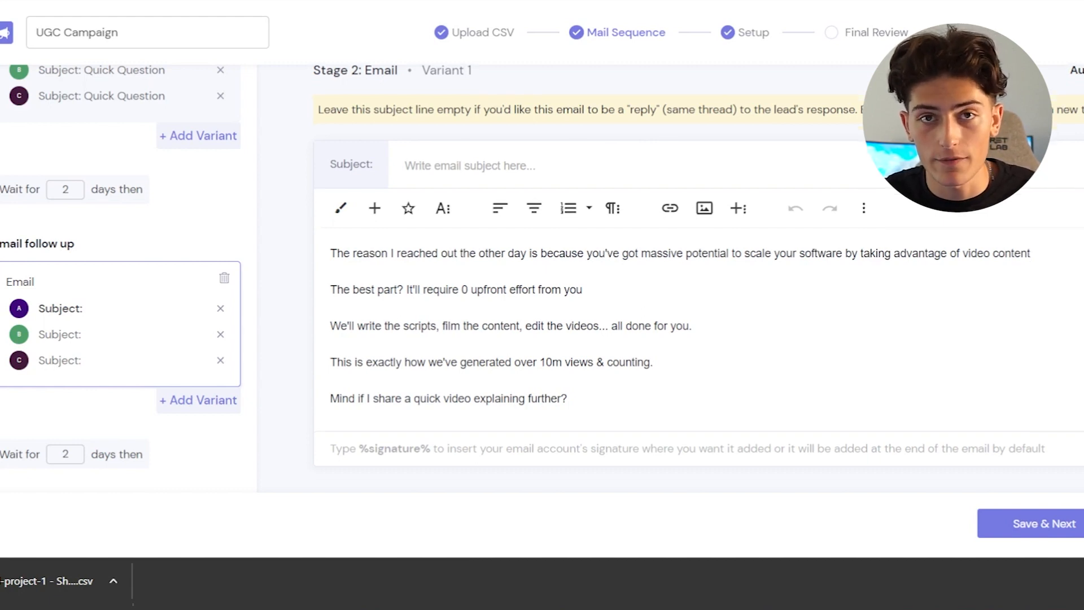
- Examine the first two Stage 3 follow-up variants and the step types that can be added to the sequence
{"action": "scroll", "coordinate": [122, 282], "scroll_direction": "down", "scroll_amount": 5}
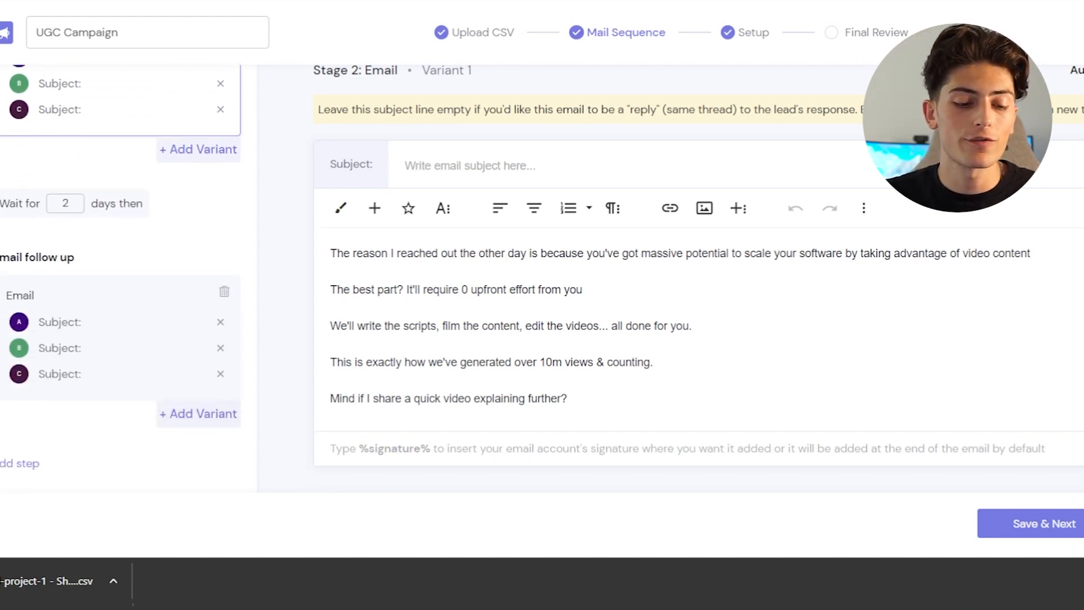
{"action": "left_click", "coordinate": [116, 322]}
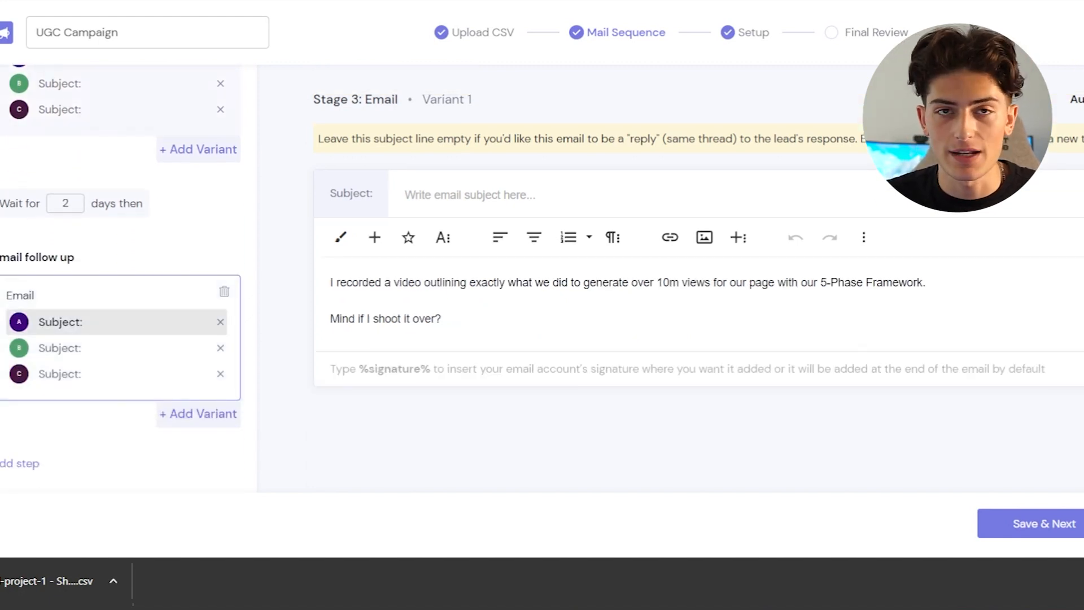
{"action": "left_click", "coordinate": [17, 464]}
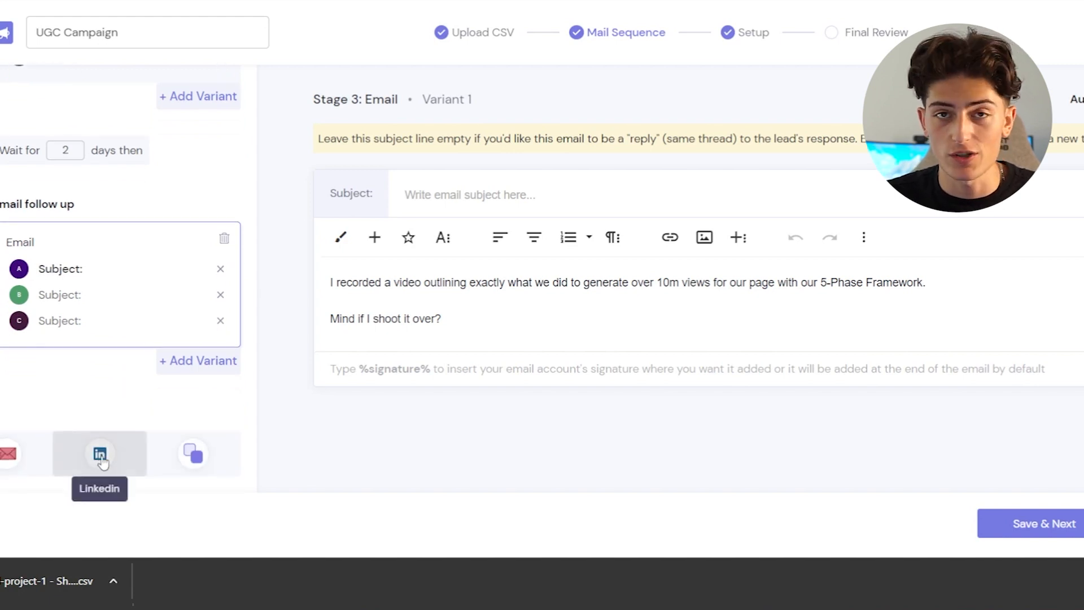
{"action": "left_click", "coordinate": [121, 294]}
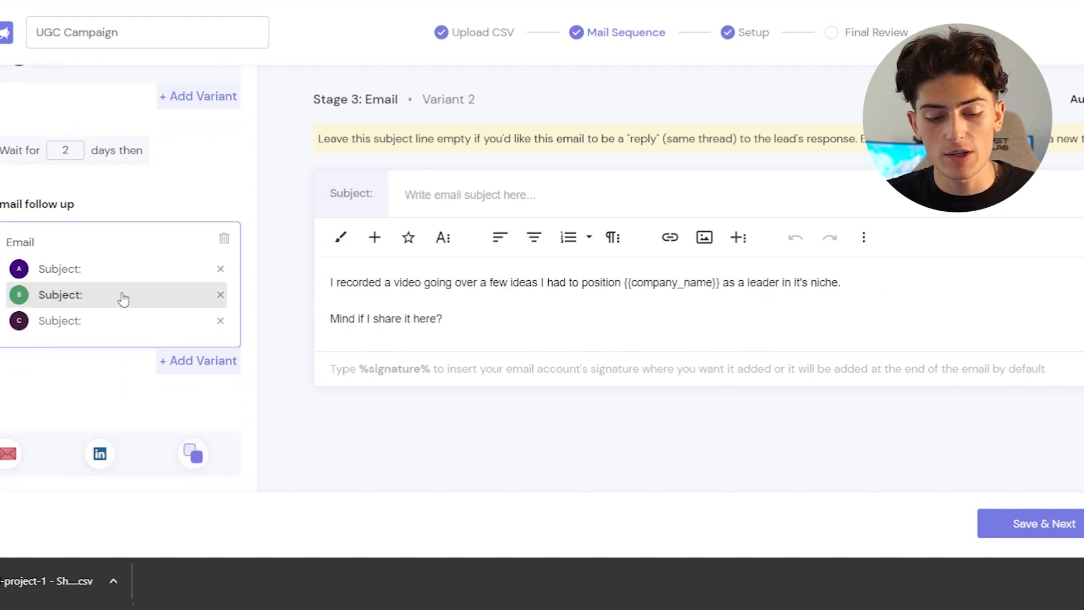
{"action": "left_click", "coordinate": [96, 270]}
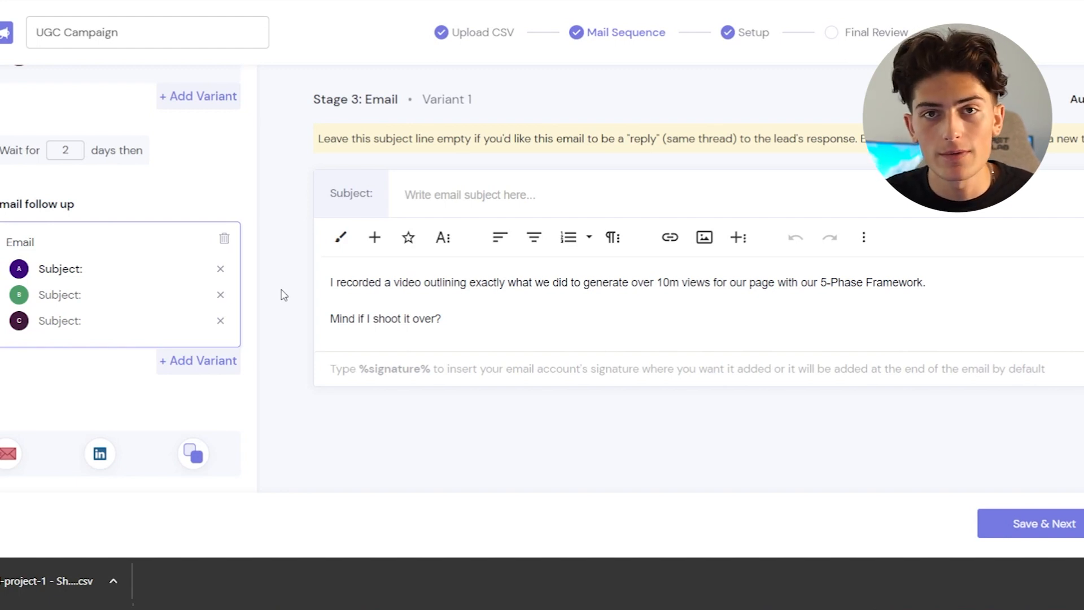
{"action": "scroll", "coordinate": [226, 294], "scroll_direction": "up", "scroll_amount": 3}
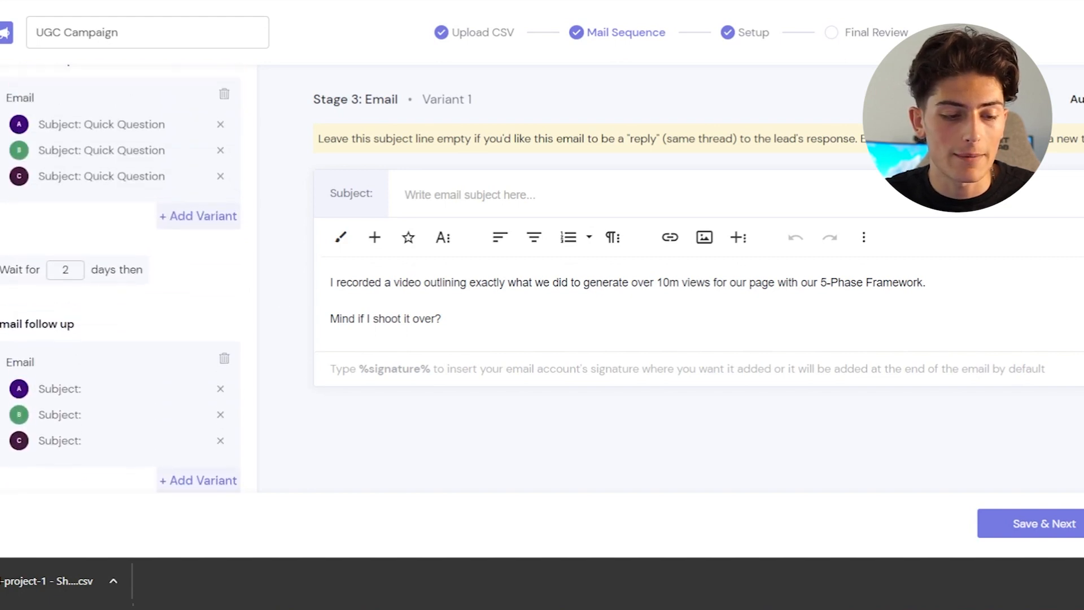